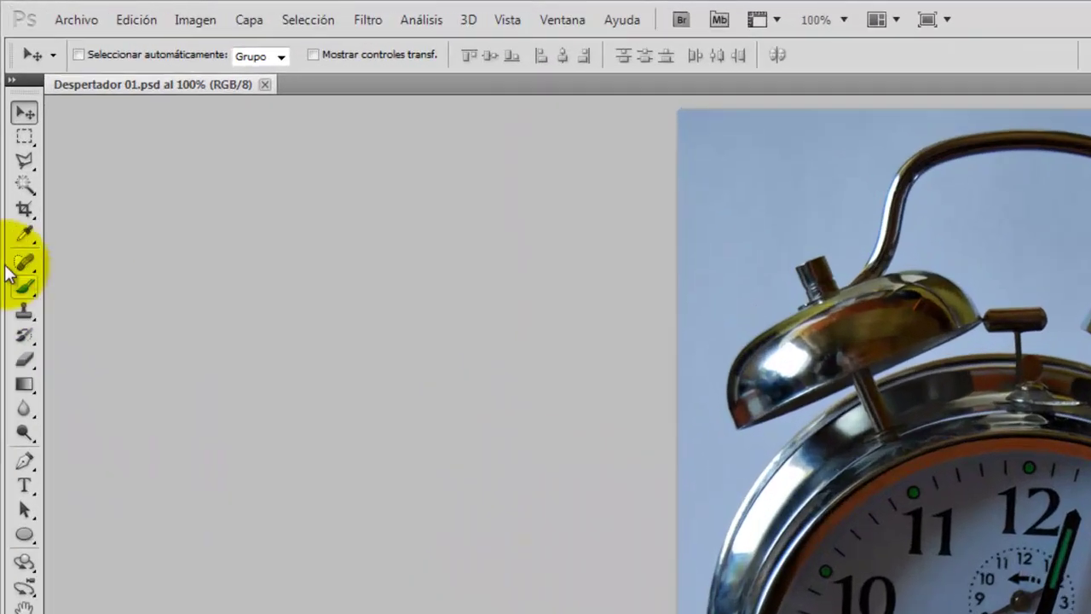
Step: Select the light background beside the clock and inside its handle with the Magic Wand
click(25, 184)
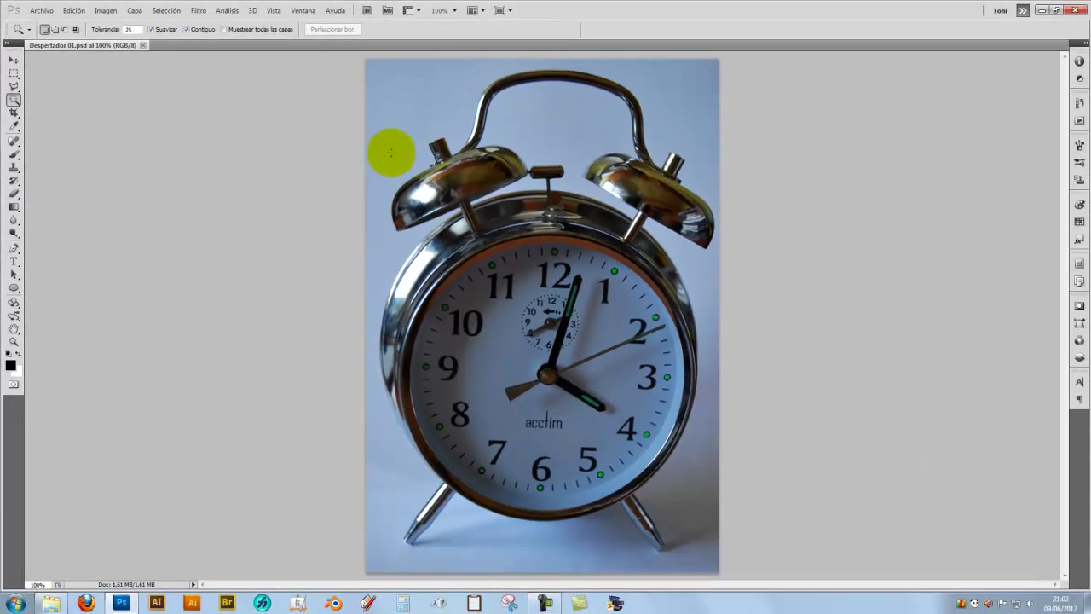
click(391, 152)
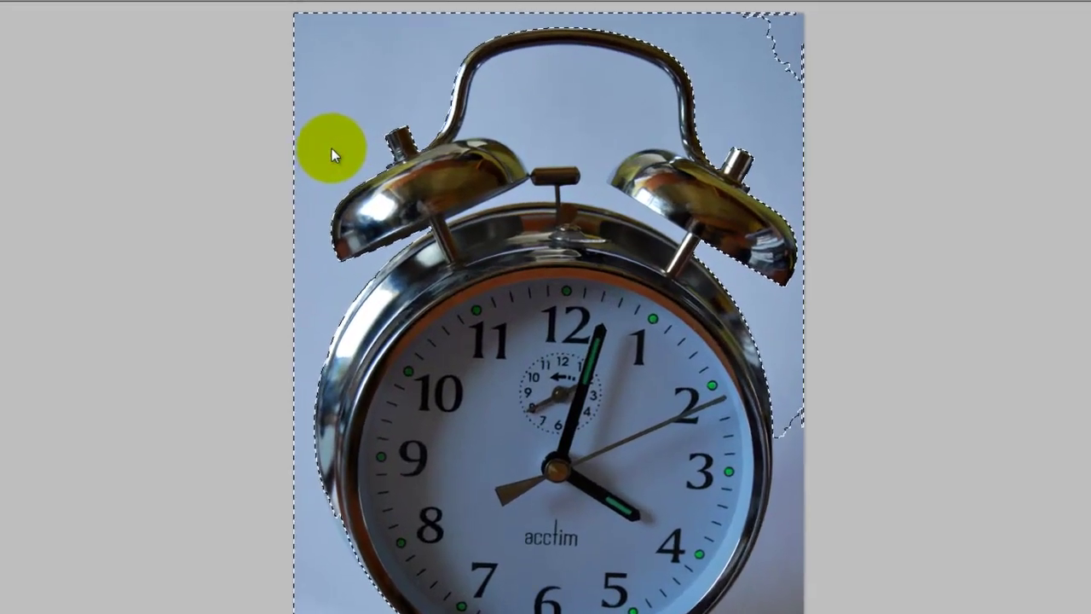
key(shift)
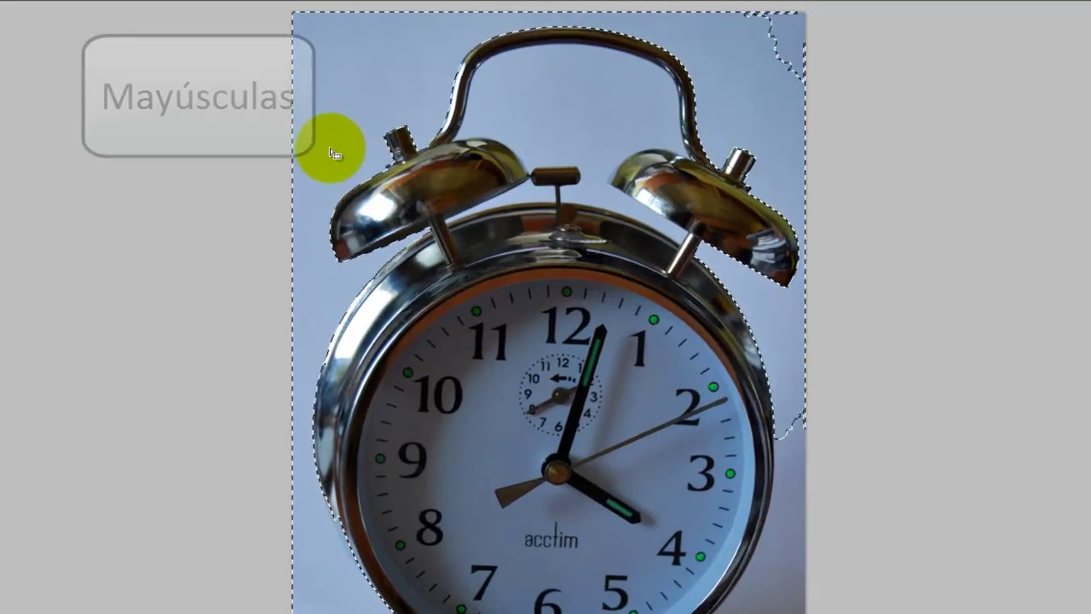
shift+click(529, 122)
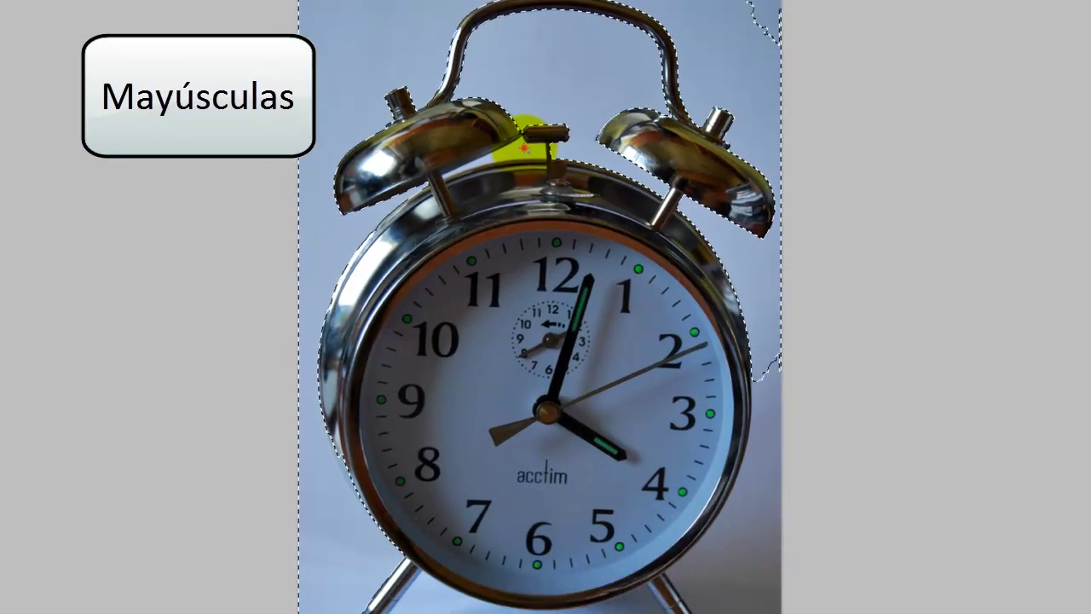
Step: Add the floor between and beside the legs, the right strip and top-right corner
shift+click(427, 540)
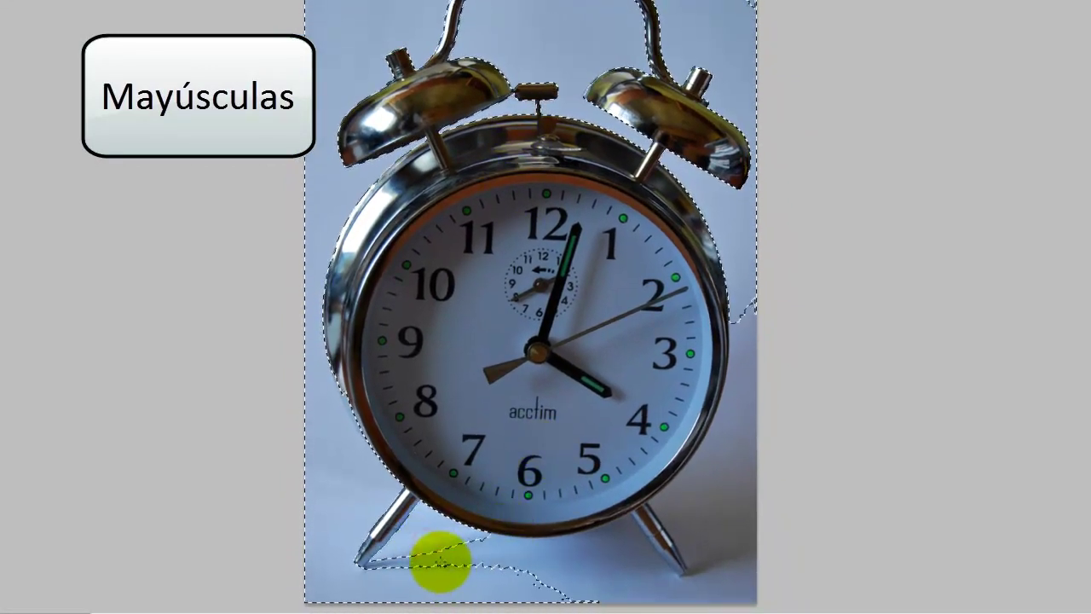
shift+click(438, 561)
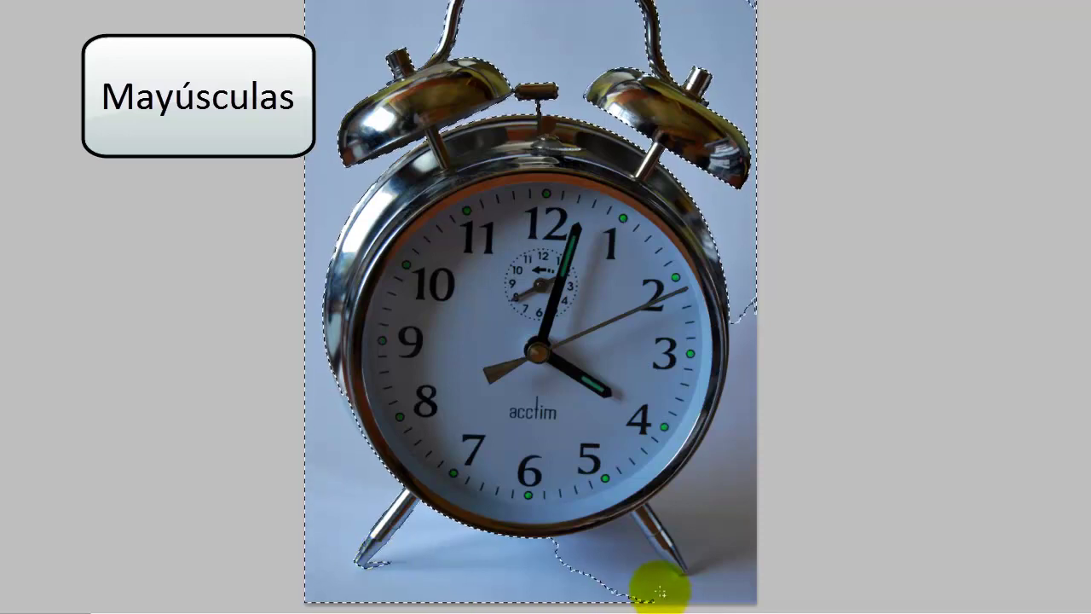
shift+click(587, 561)
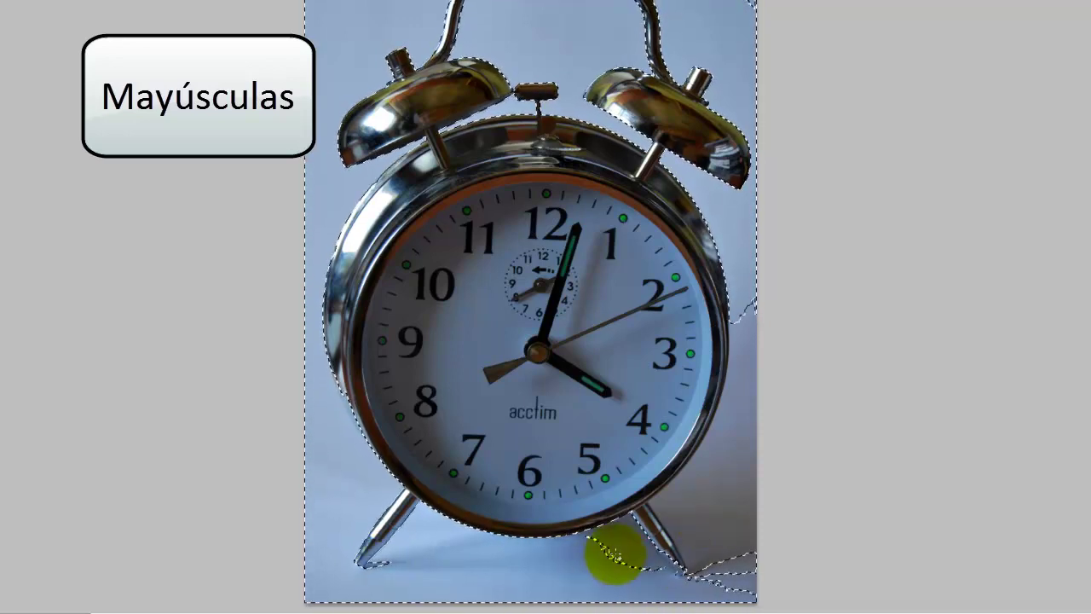
shift+click(607, 556)
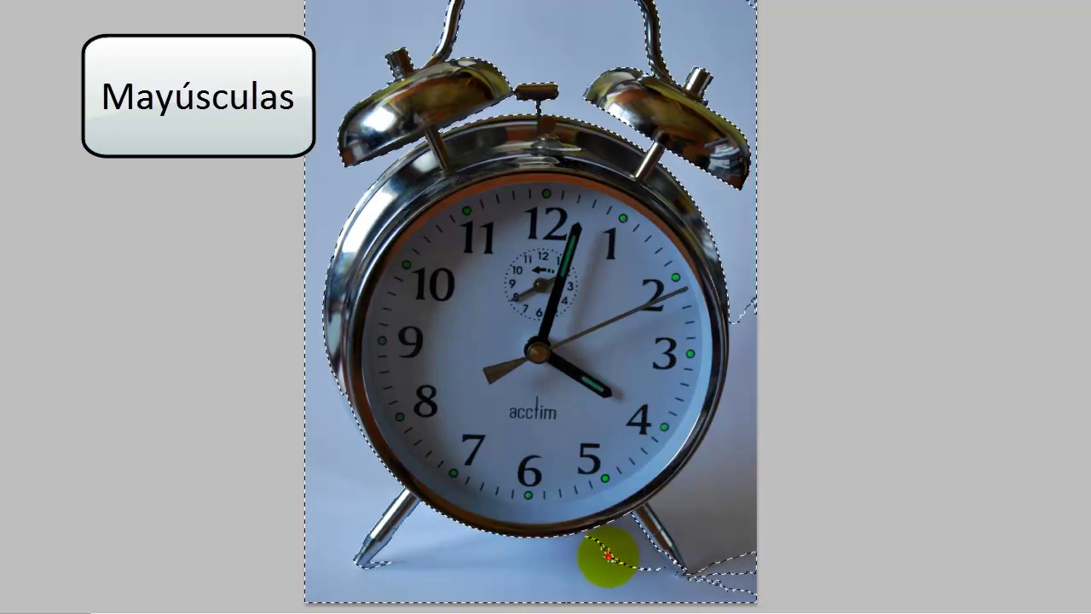
shift+click(743, 401)
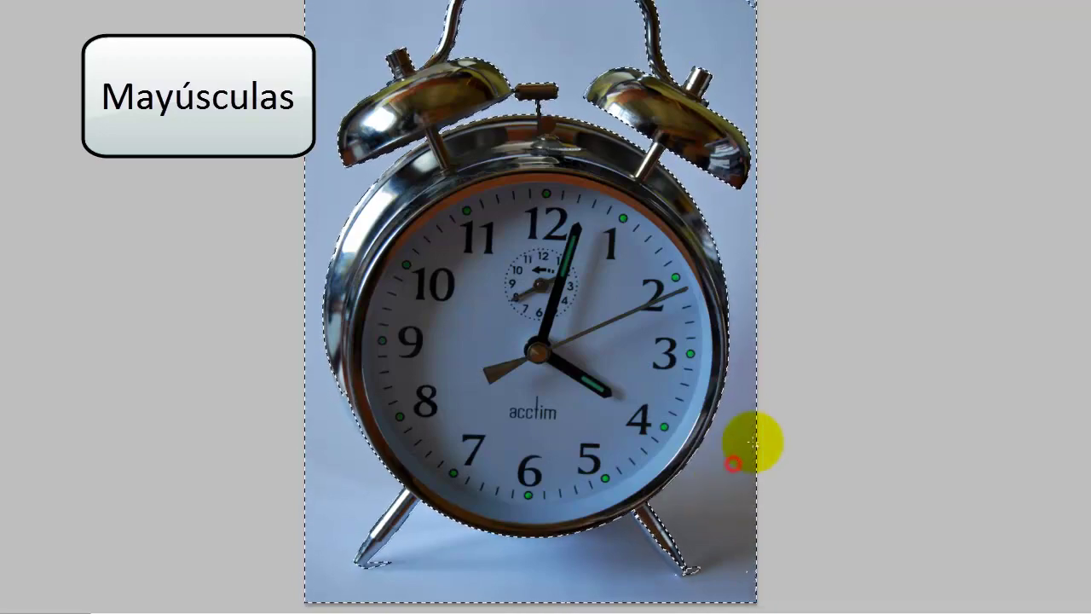
shift+click(716, 17)
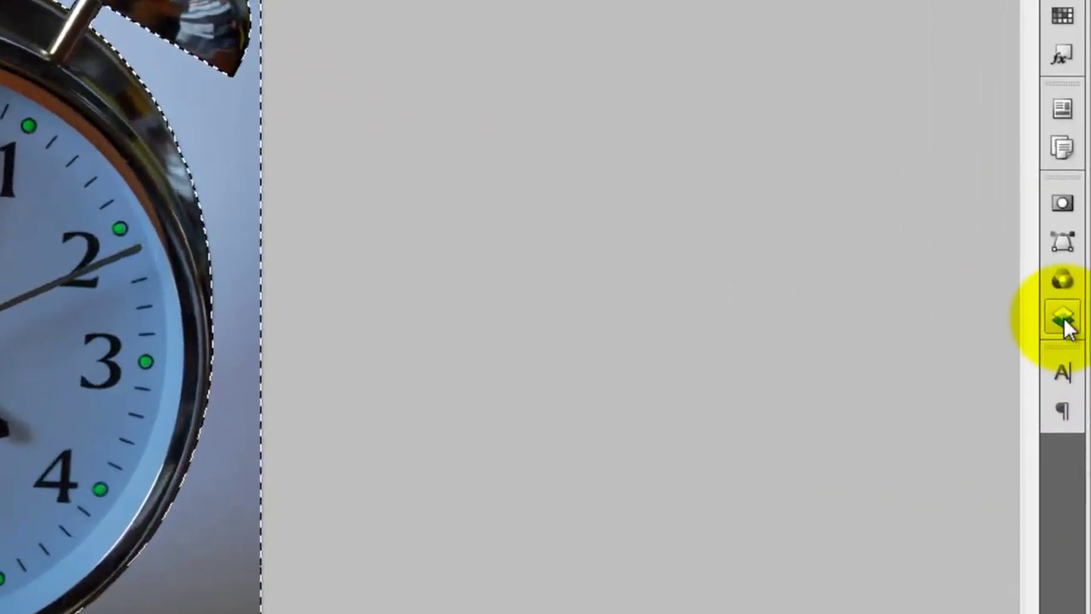
Step: Convert the locked Fondo layer into a regular layer named 'reloj'
click(1065, 320)
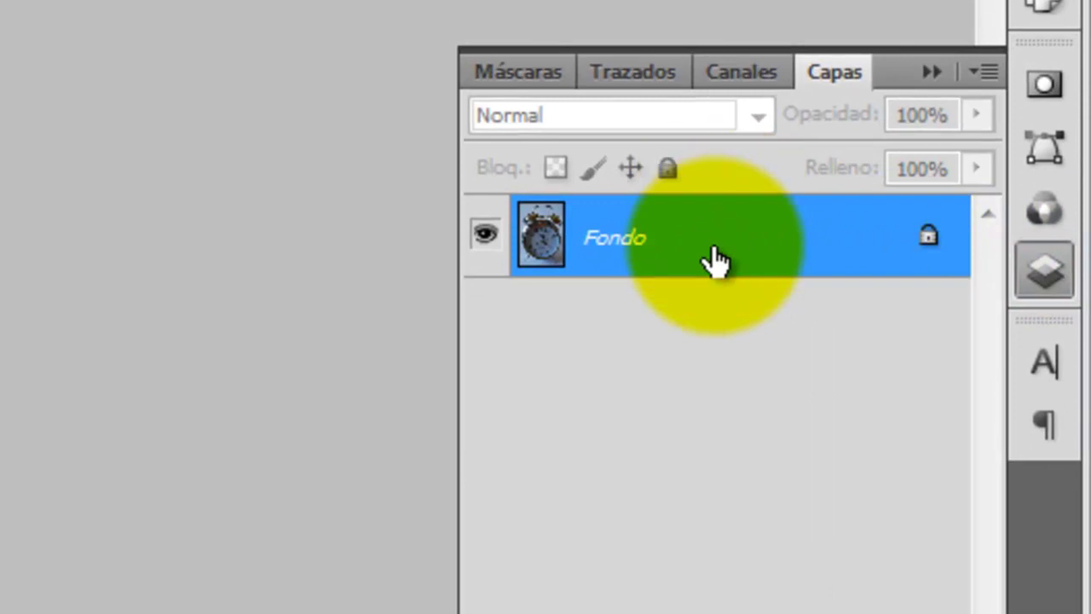
double_click(715, 256)
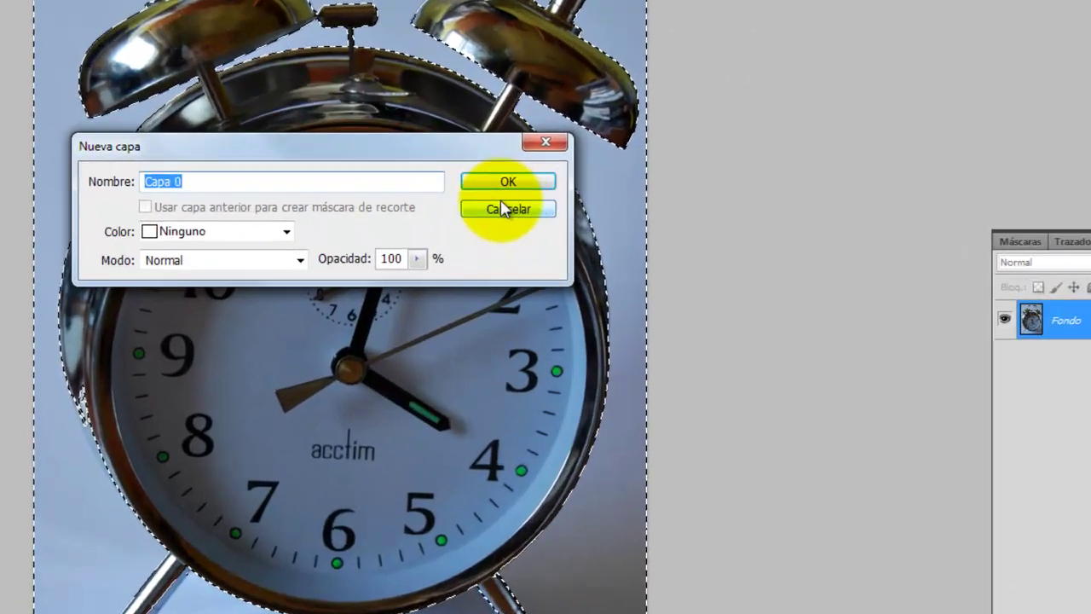
text(re)
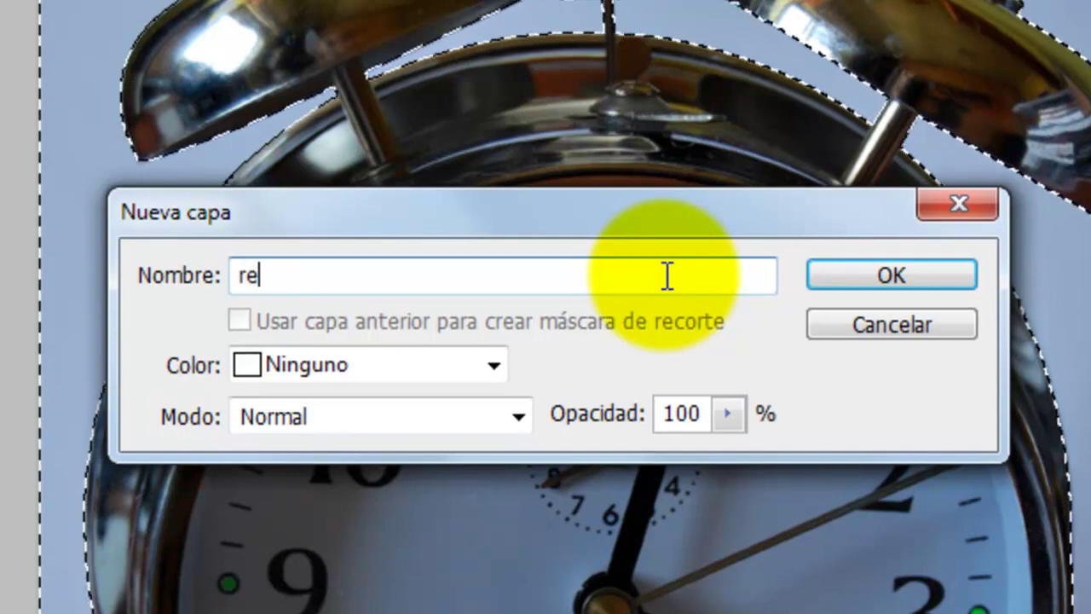
text(loj)
click(882, 277)
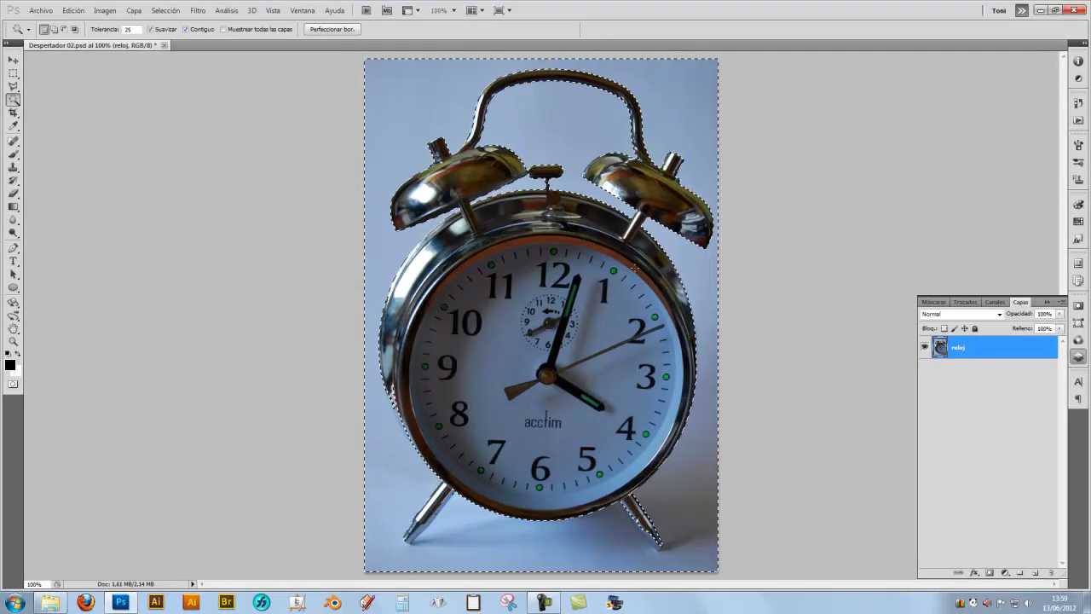
Step: Delete the selected light background to transparency and deselect with Ctrl+D
key(Delete)
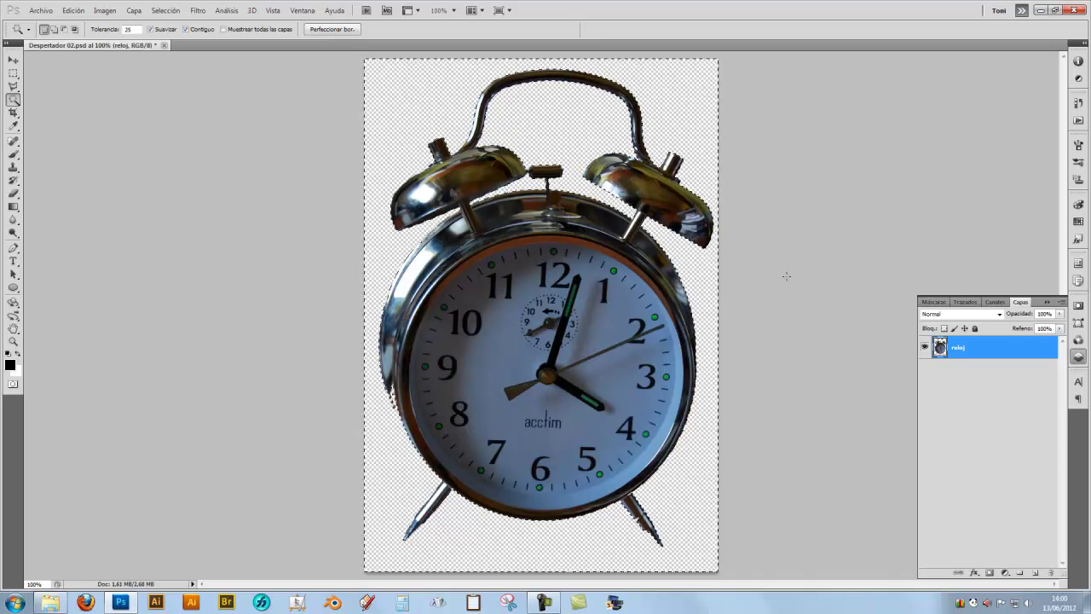
key(ctrl+d)
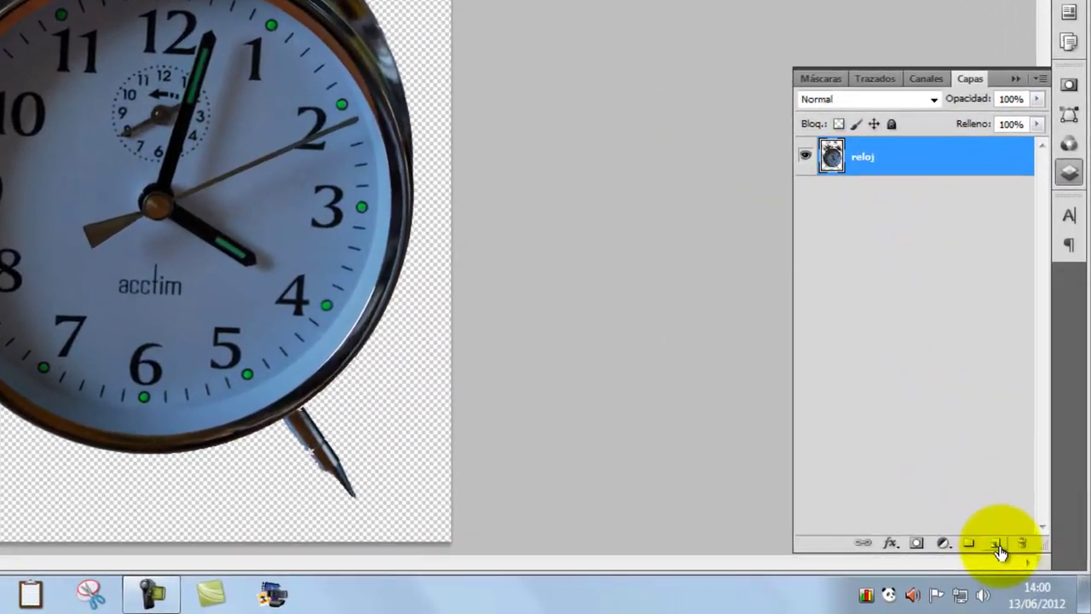
Step: Create Capa 1 below reloj, fill it with red c86968, and reselect reloj
click(998, 546)
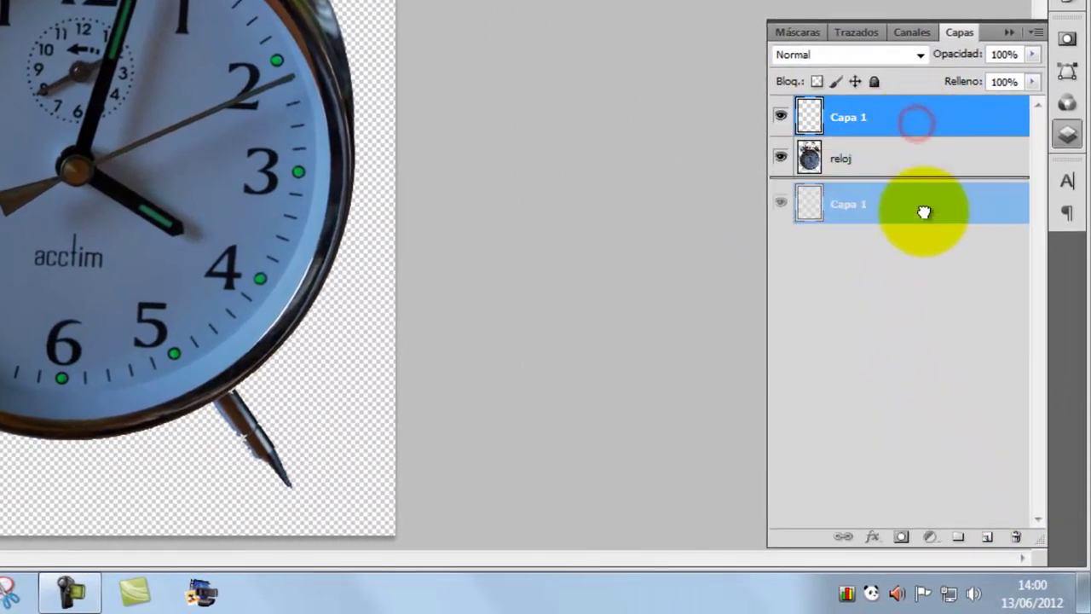
drag(916, 125, 927, 220)
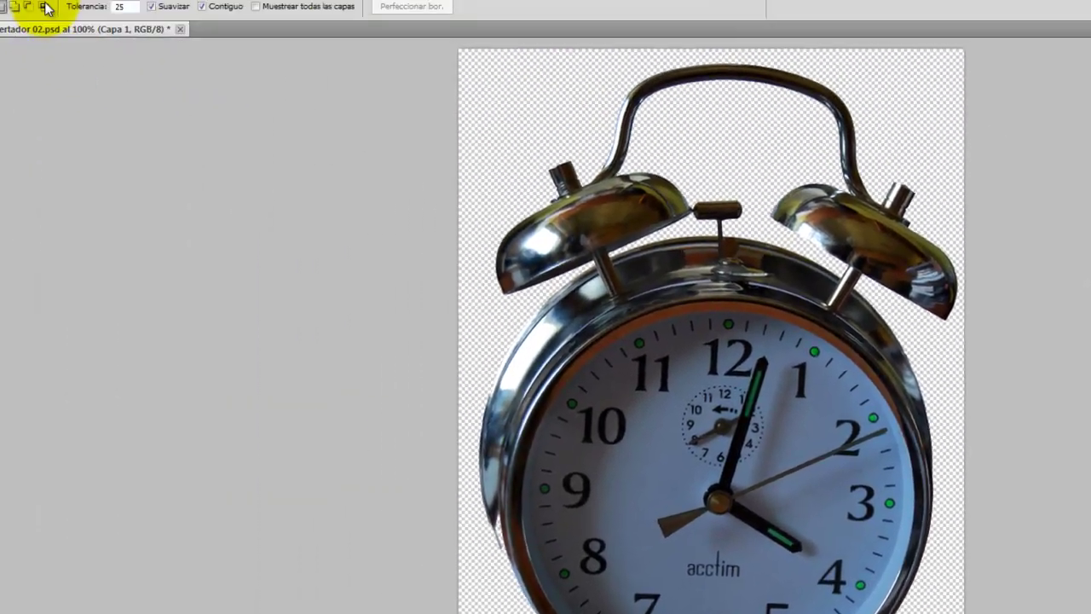
click(92, 12)
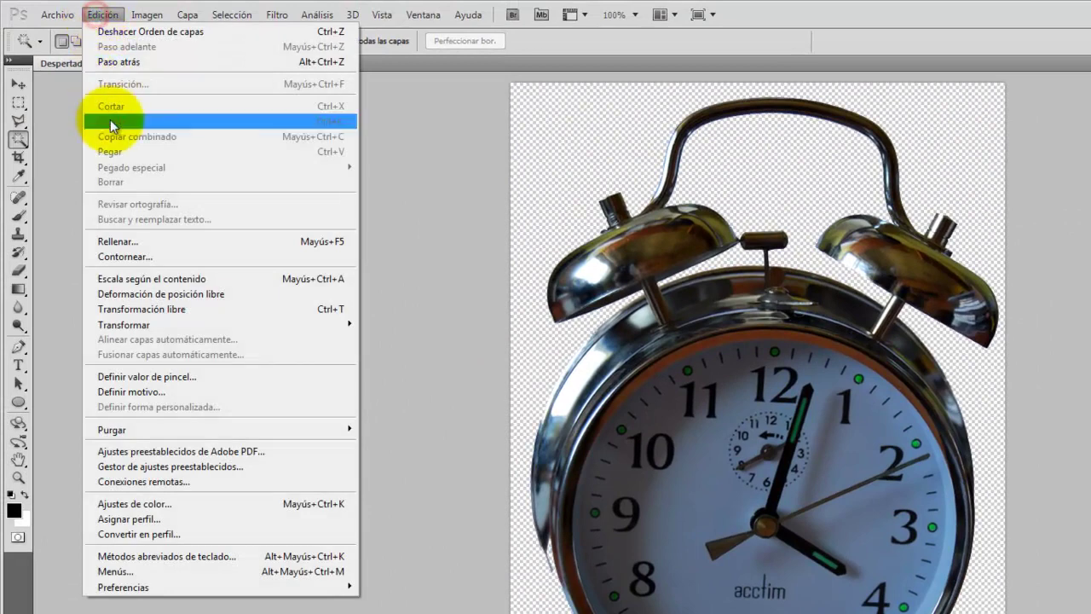
click(106, 242)
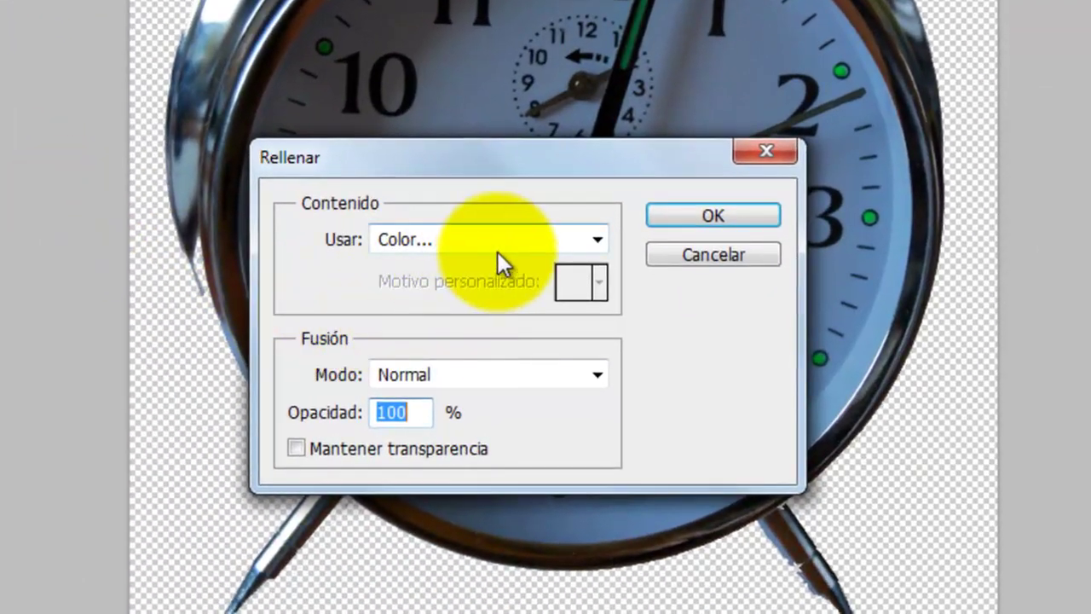
click(594, 244)
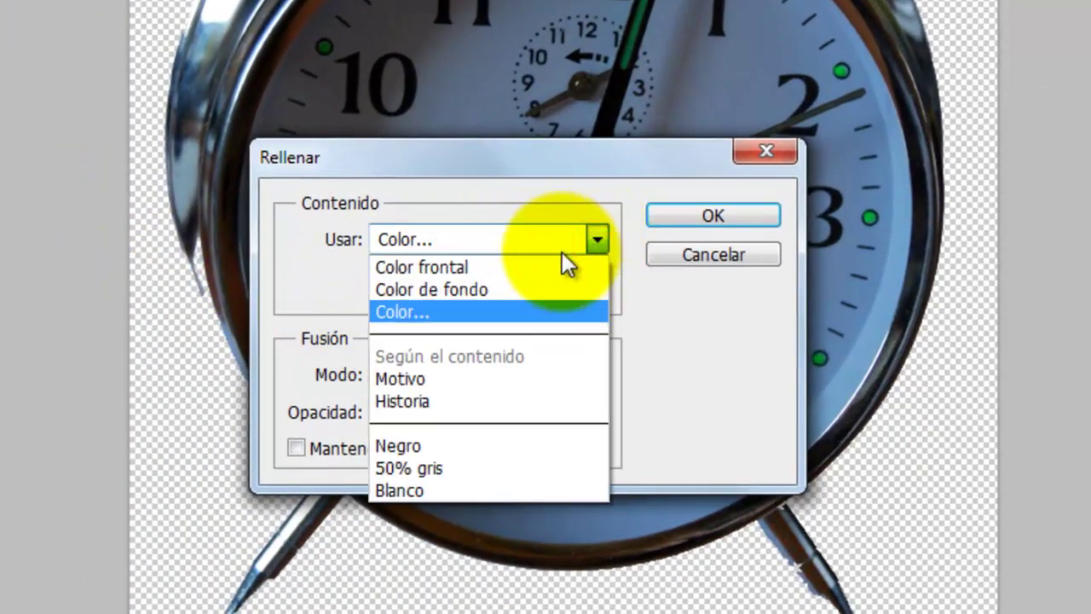
click(413, 312)
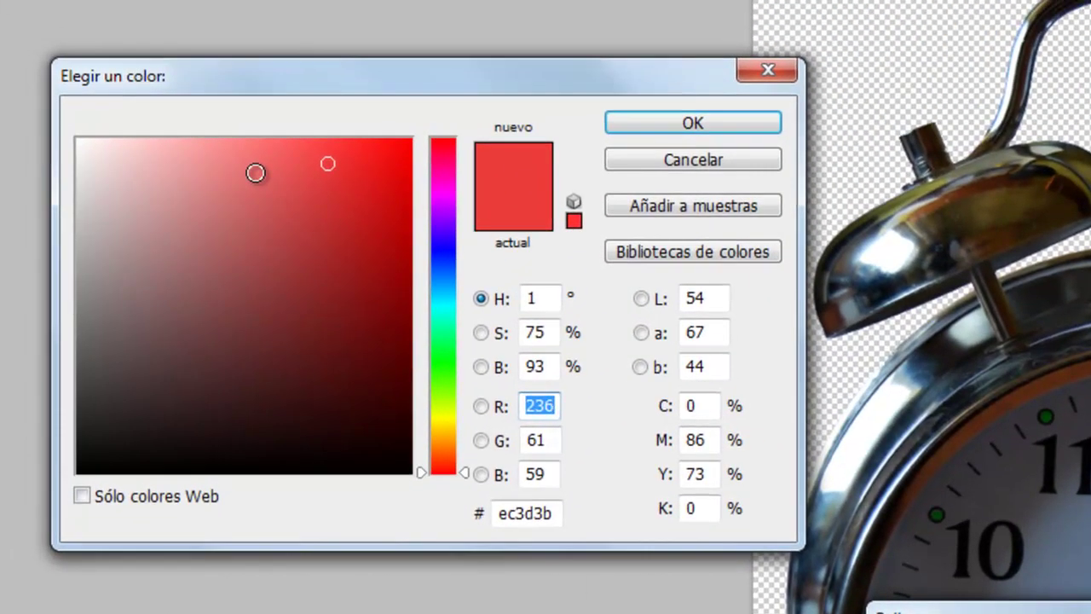
drag(255, 173, 236, 211)
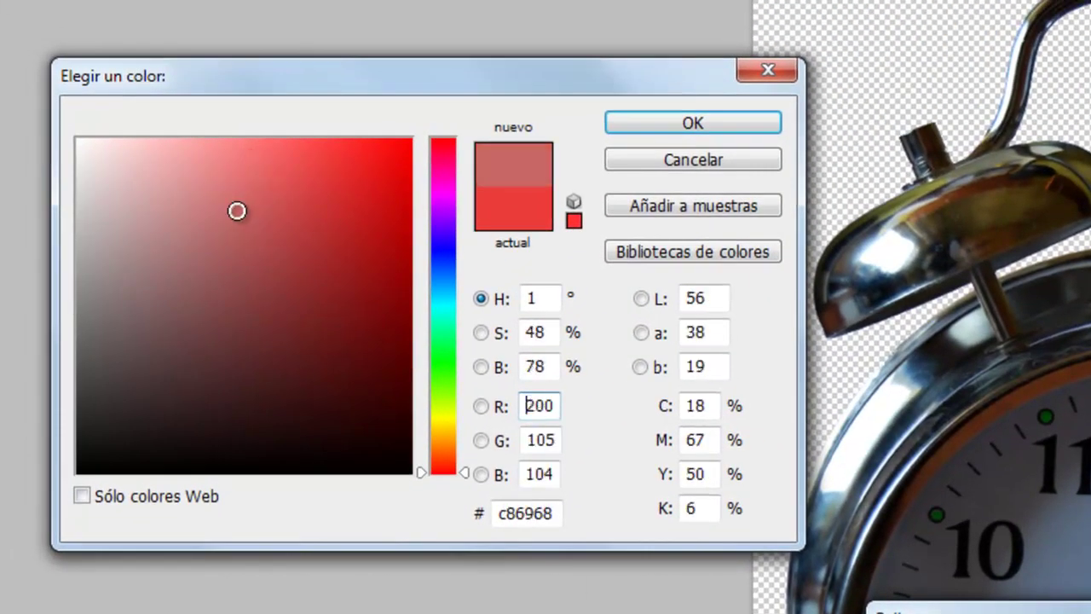
click(680, 131)
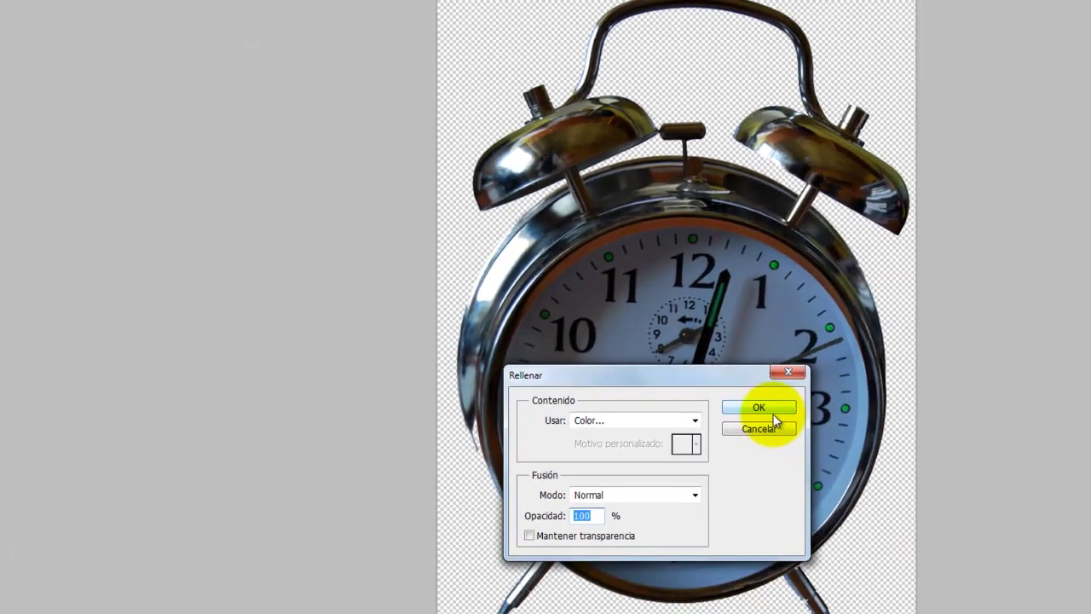
click(770, 419)
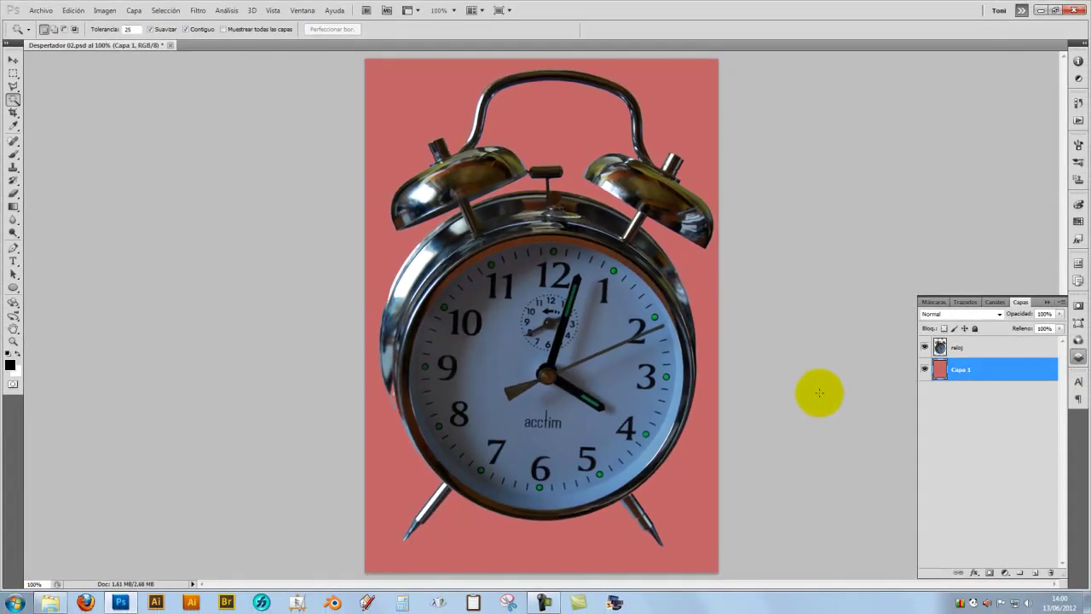
click(976, 344)
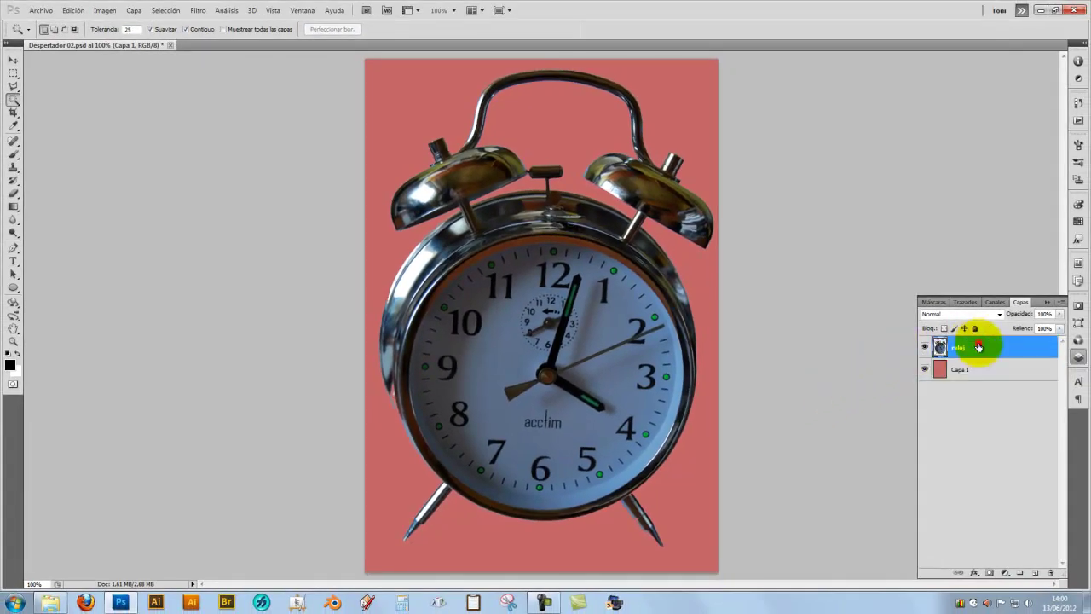
Step: Nudge the clock slightly down-left, then apply Levels with white input 207 and midtones 1,55
click(13, 60)
mouse_move(501, 316)
mouse_down()
mouse_move(465, 341)
mouse_move(512, 302)
mouse_move(470, 315)
mouse_move(462, 324)
mouse_move(540, 317)
mouse_move(480, 329)
mouse_move(457, 312)
mouse_move(487, 313)
mouse_move(491, 324)
mouse_up()
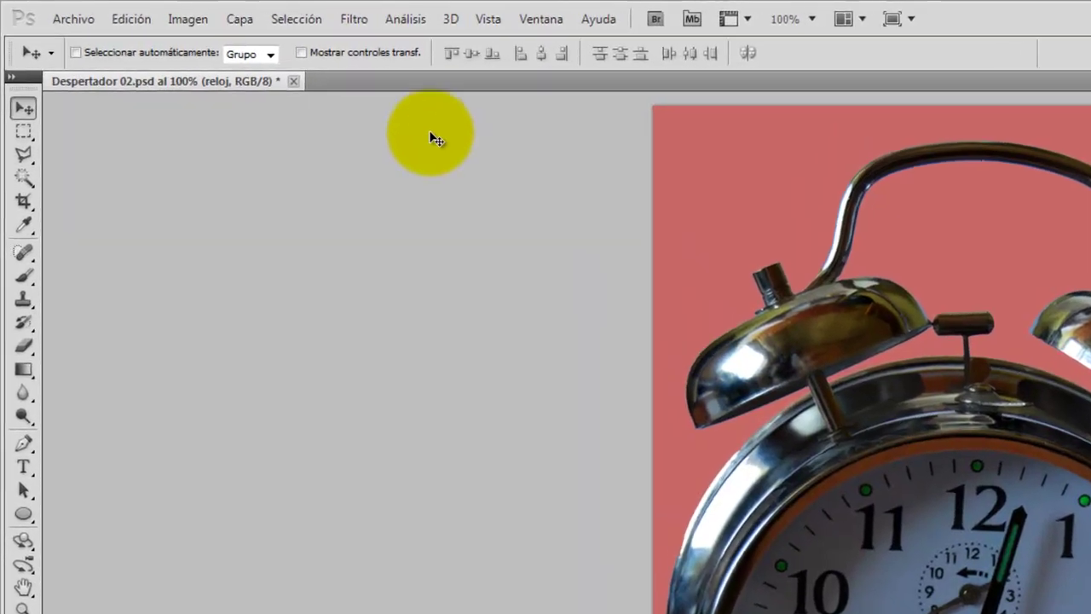
click(218, 26)
mouse_move(238, 81)
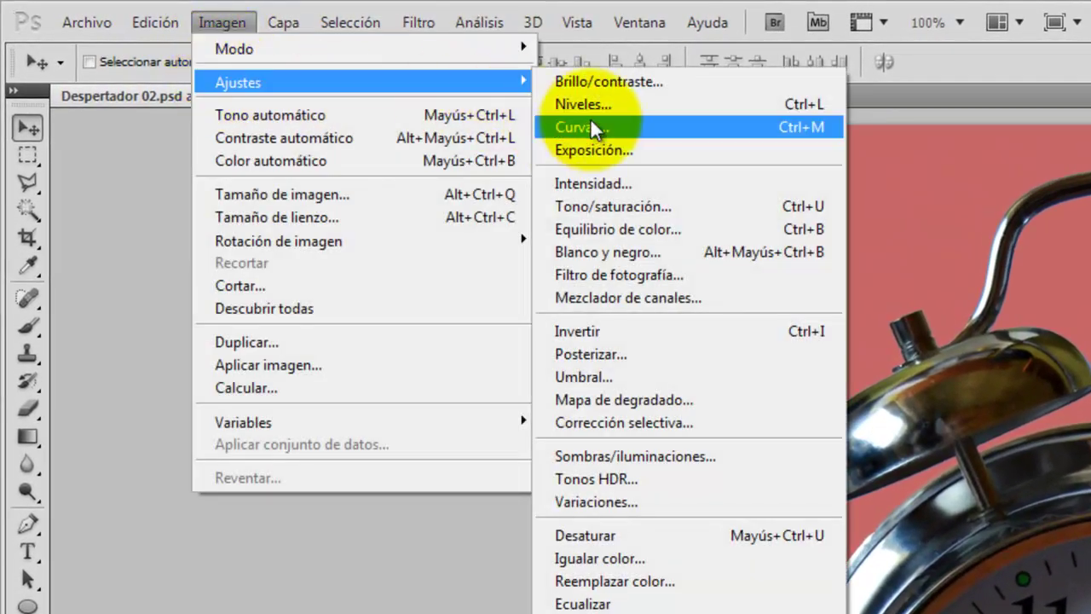
click(597, 107)
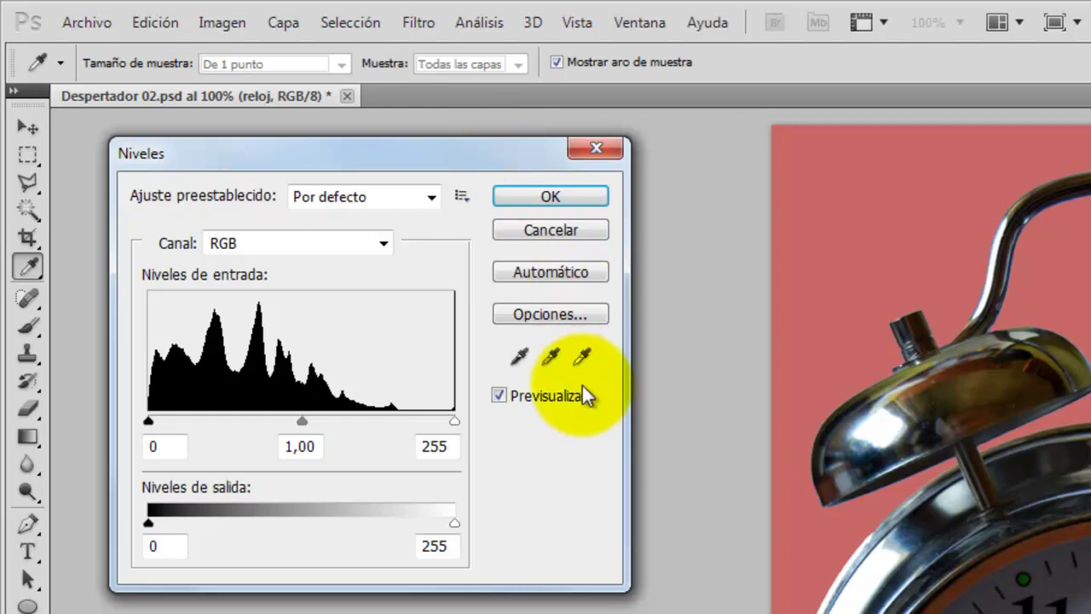
drag(455, 422, 401, 432)
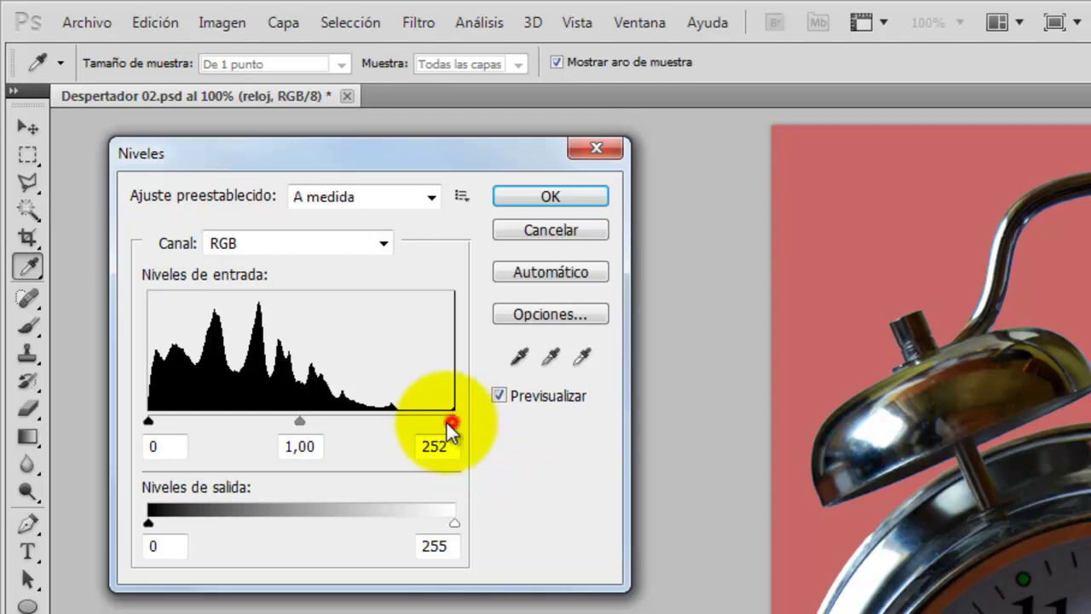
drag(273, 421, 240, 437)
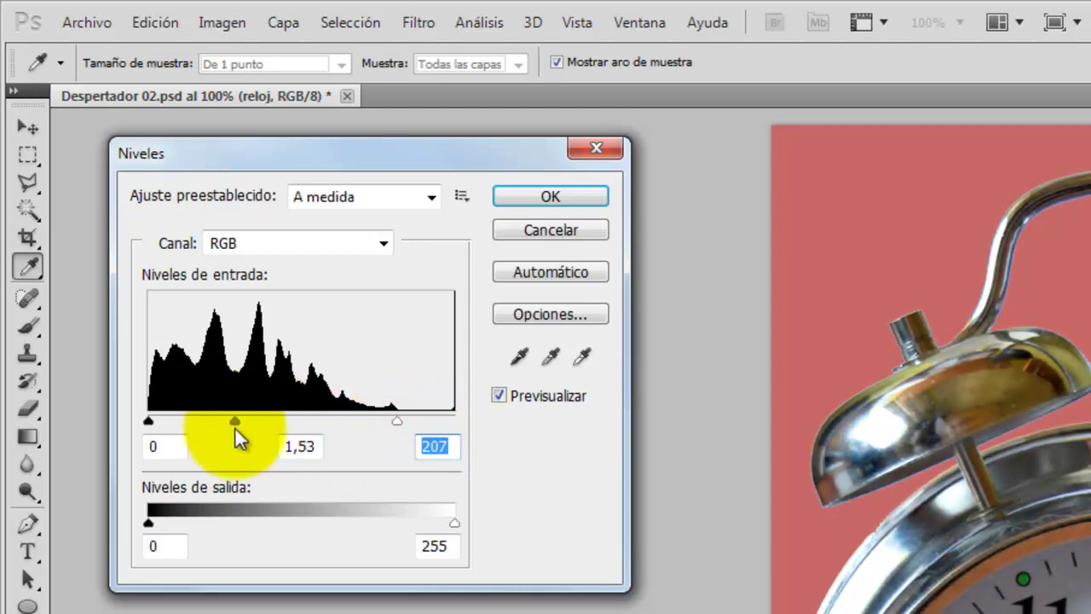
click(315, 448)
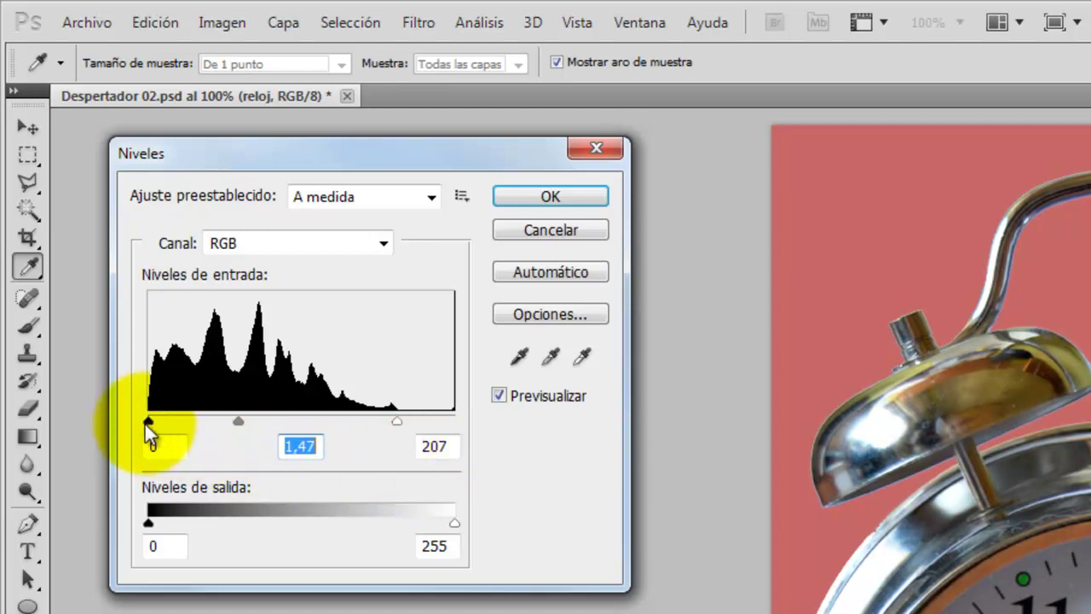
mouse_move(146, 422)
mouse_down()
mouse_move(169, 424)
mouse_move(139, 424)
mouse_up()
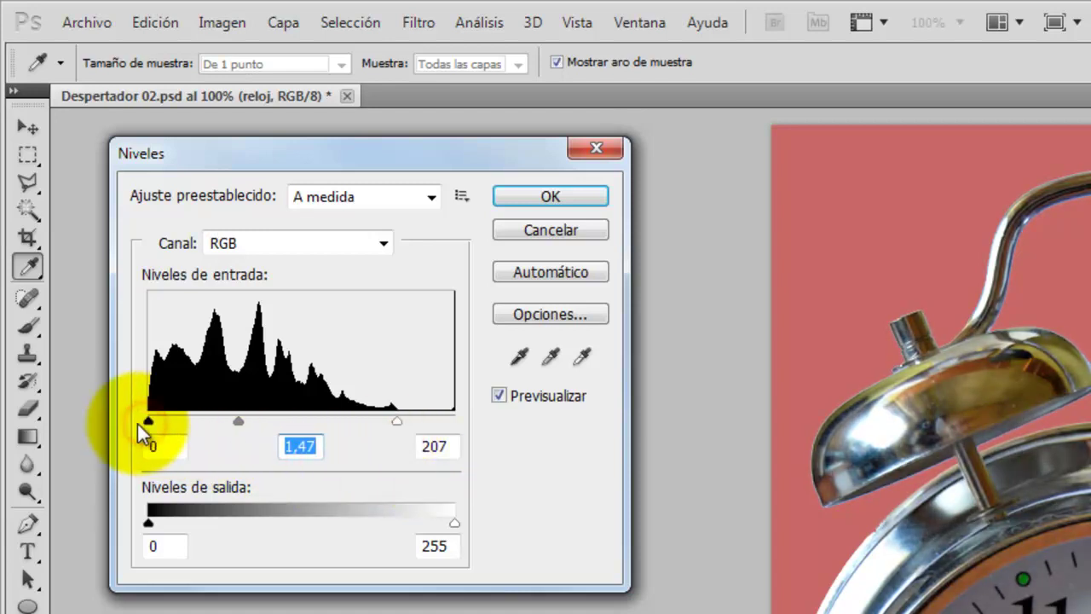
click(237, 431)
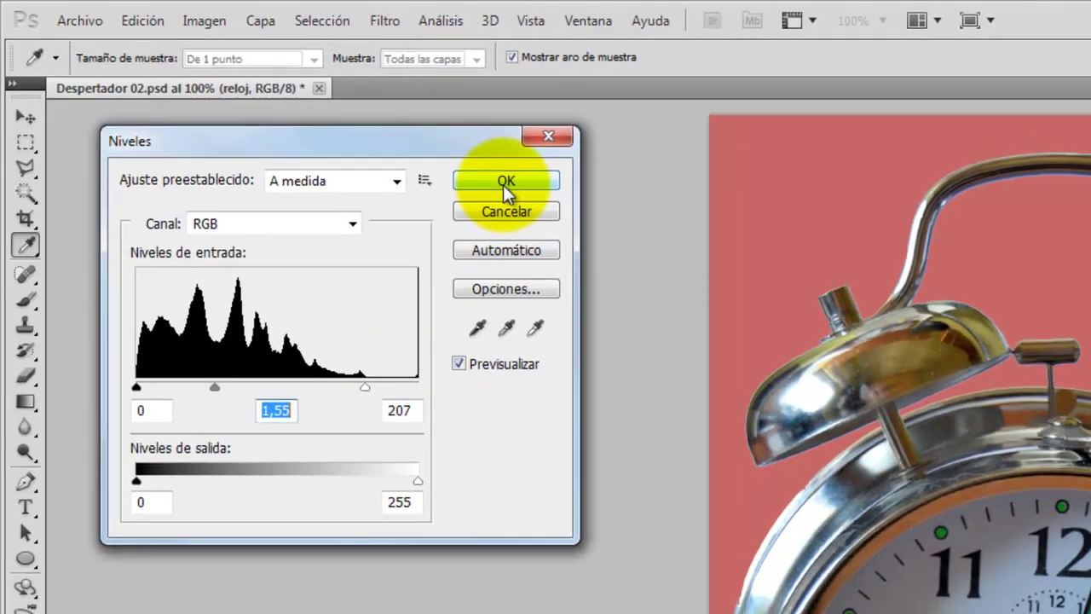
click(547, 201)
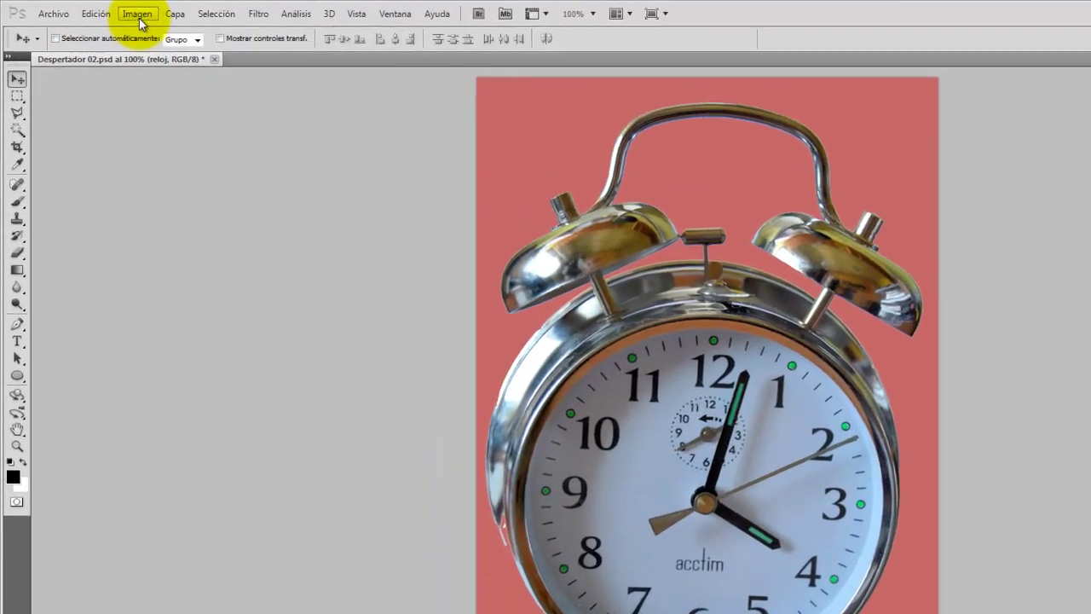
Step: Experiment with the clock's hue and saturation sliders in Hue/Saturation
click(138, 16)
mouse_move(175, 60)
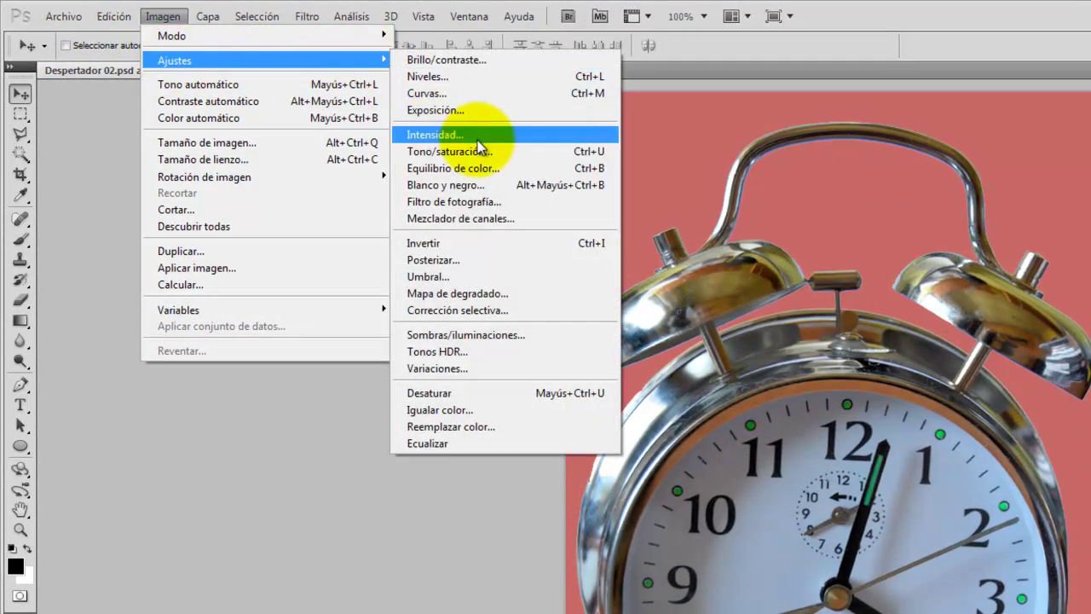
click(477, 152)
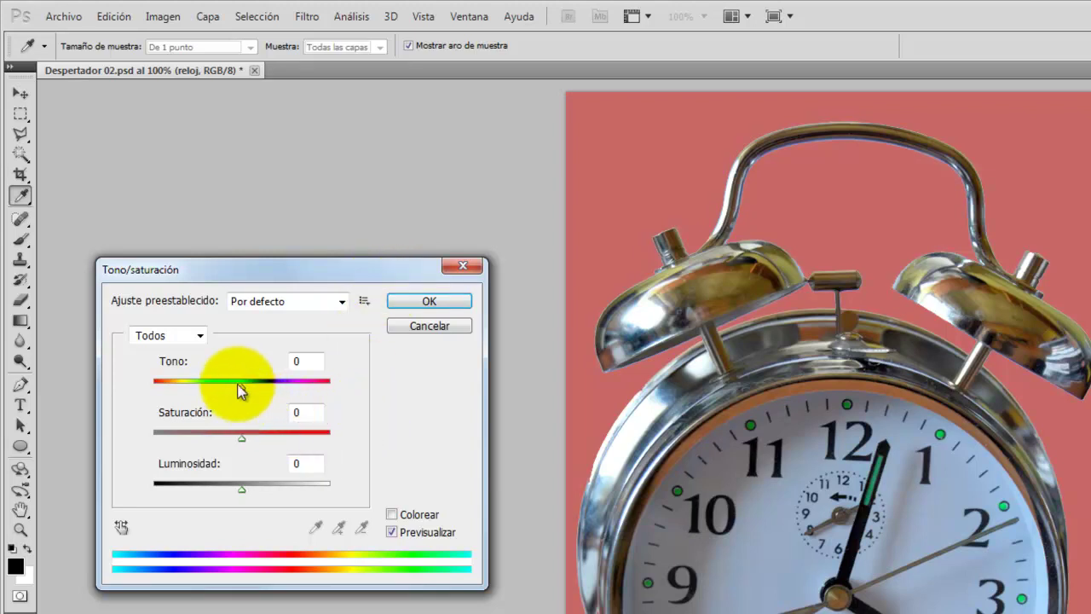
mouse_move(243, 389)
mouse_down()
mouse_move(269, 387)
mouse_move(172, 392)
mouse_move(308, 394)
mouse_move(270, 394)
mouse_up()
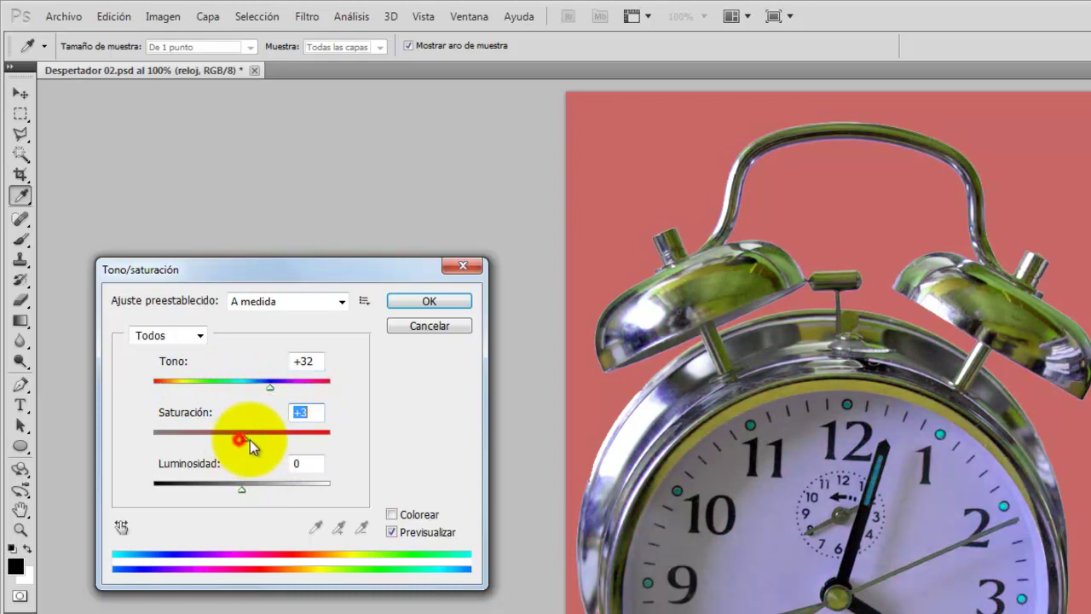
mouse_move(244, 438)
mouse_down()
mouse_move(360, 450)
mouse_move(153, 444)
mouse_move(338, 444)
mouse_move(266, 440)
mouse_up()
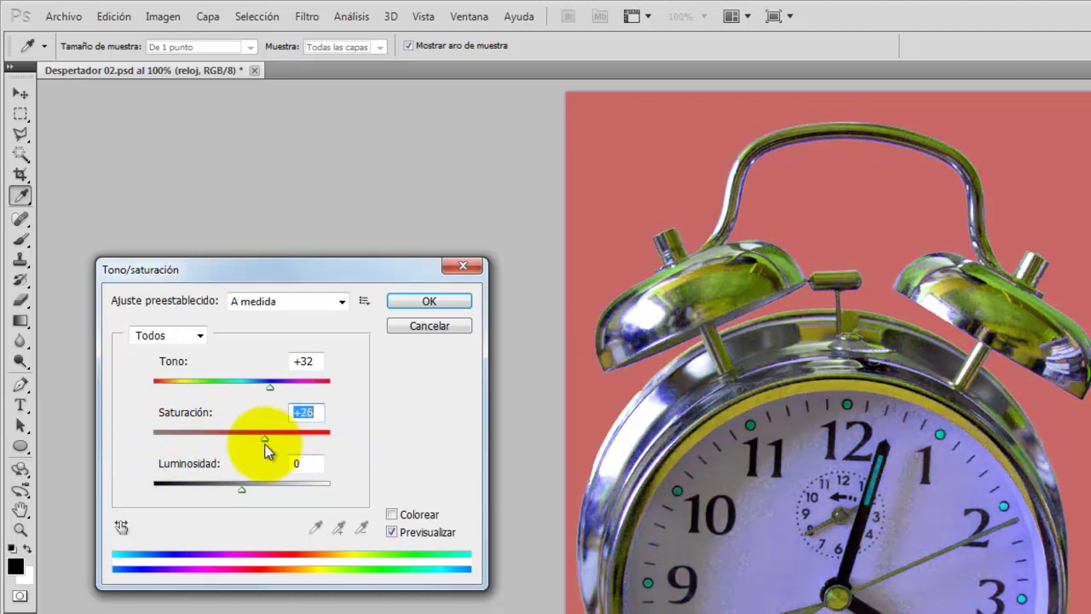
mouse_move(246, 491)
mouse_down()
mouse_move(270, 490)
mouse_move(199, 490)
mouse_move(255, 488)
mouse_move(232, 488)
mouse_up()
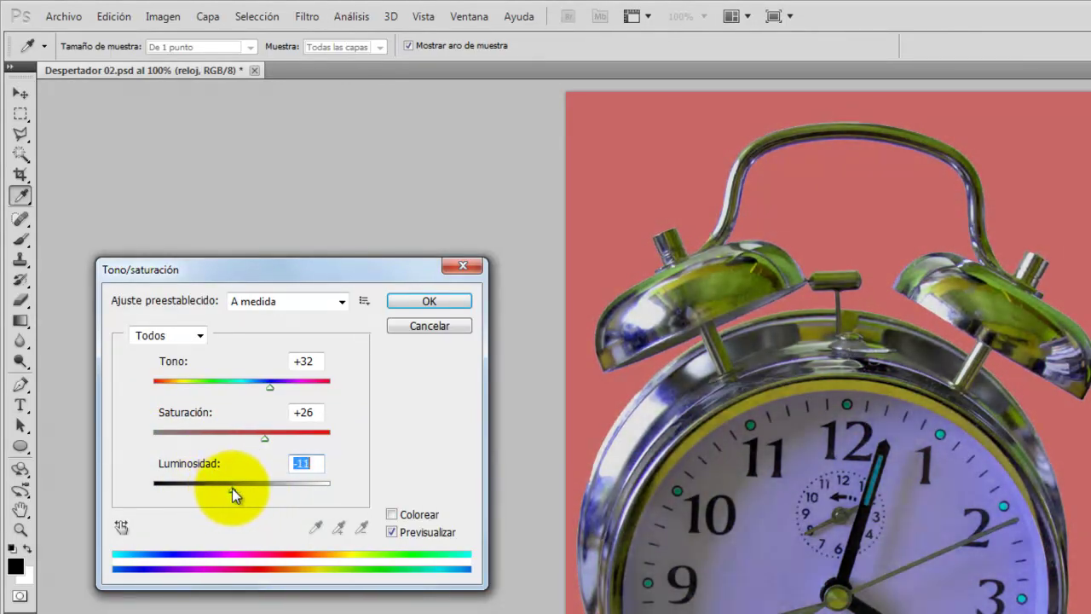
mouse_move(267, 445)
mouse_down()
mouse_move(309, 445)
mouse_move(267, 450)
mouse_up()
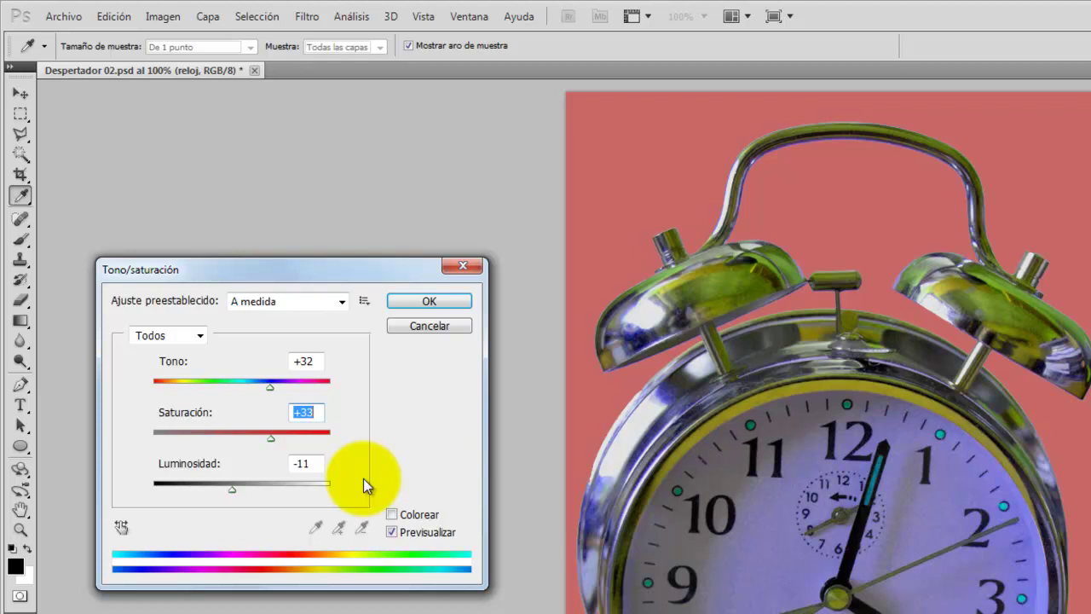
Step: Enable Colorize with hue 203 and saturation 90 to tint the clock blue
click(392, 514)
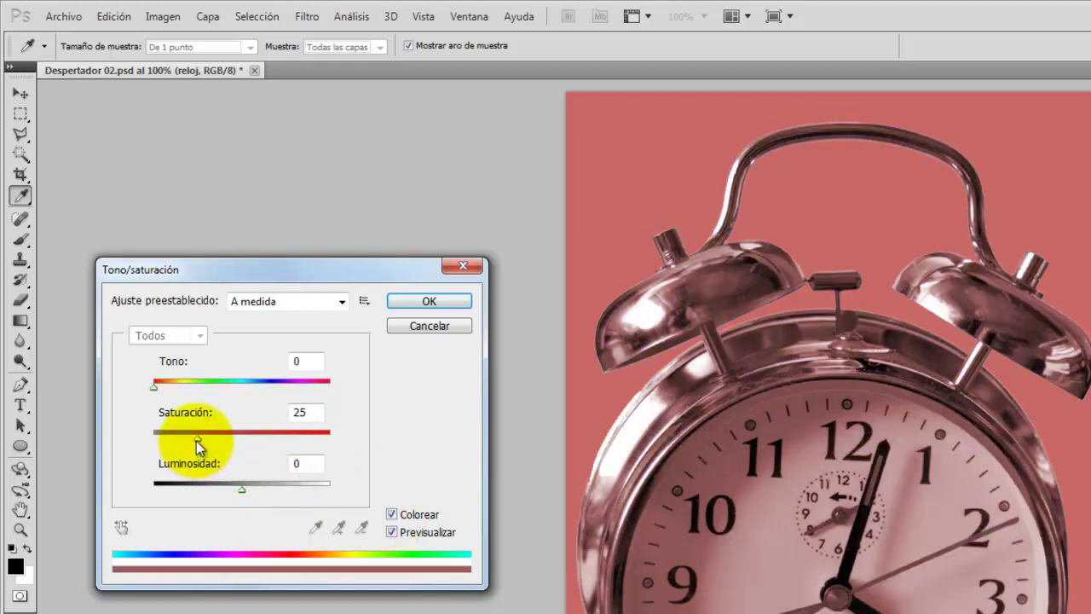
drag(197, 438, 311, 438)
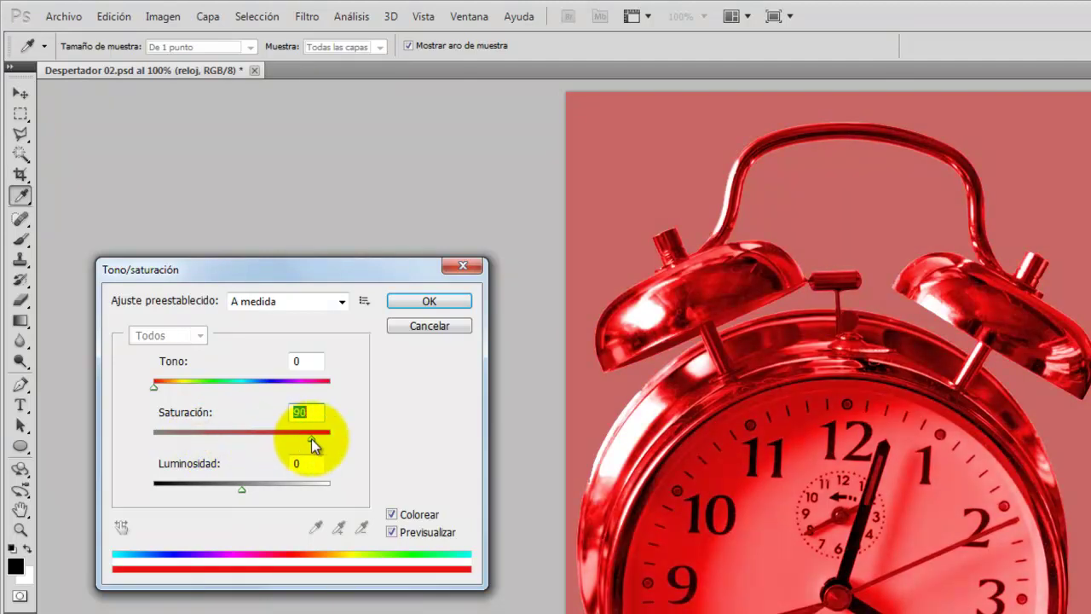
mouse_move(154, 386)
mouse_down()
mouse_move(312, 399)
mouse_move(253, 401)
mouse_up()
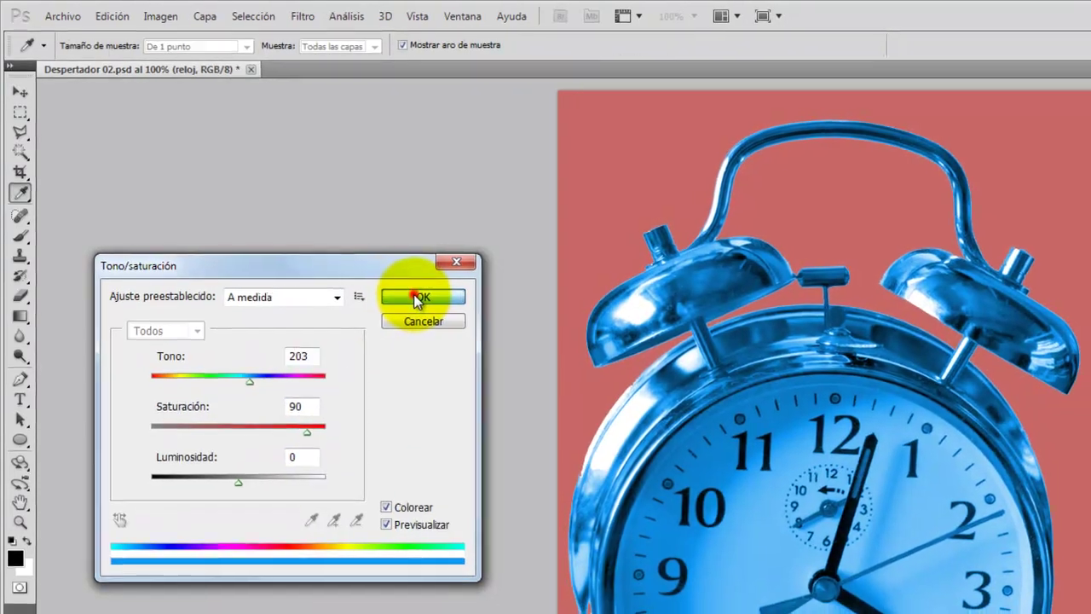
click(424, 303)
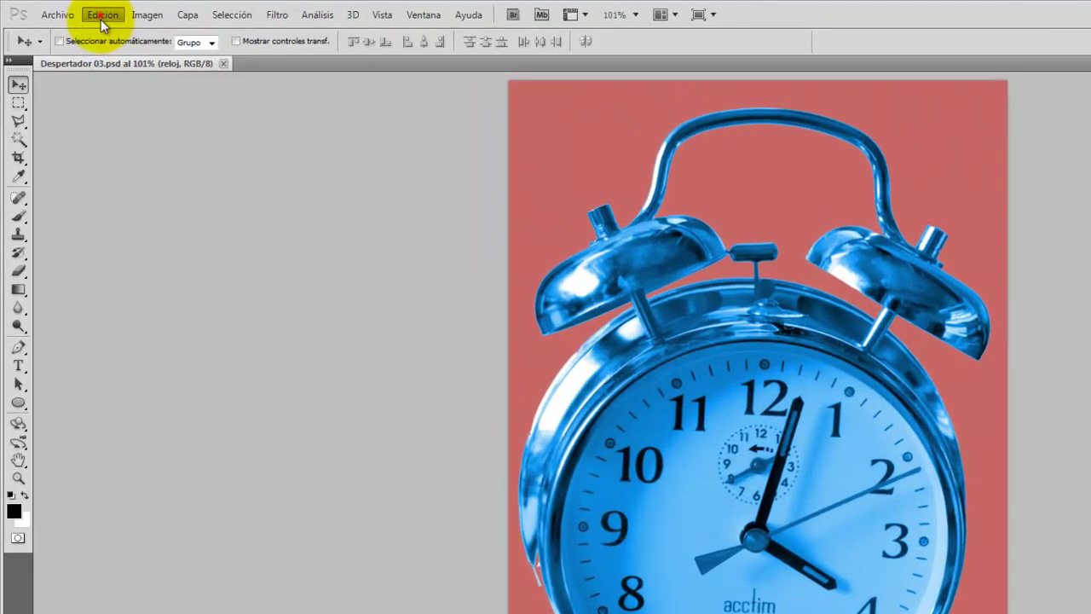
Step: Warp the clock, bulging its face upward and pulling its base up
click(73, 12)
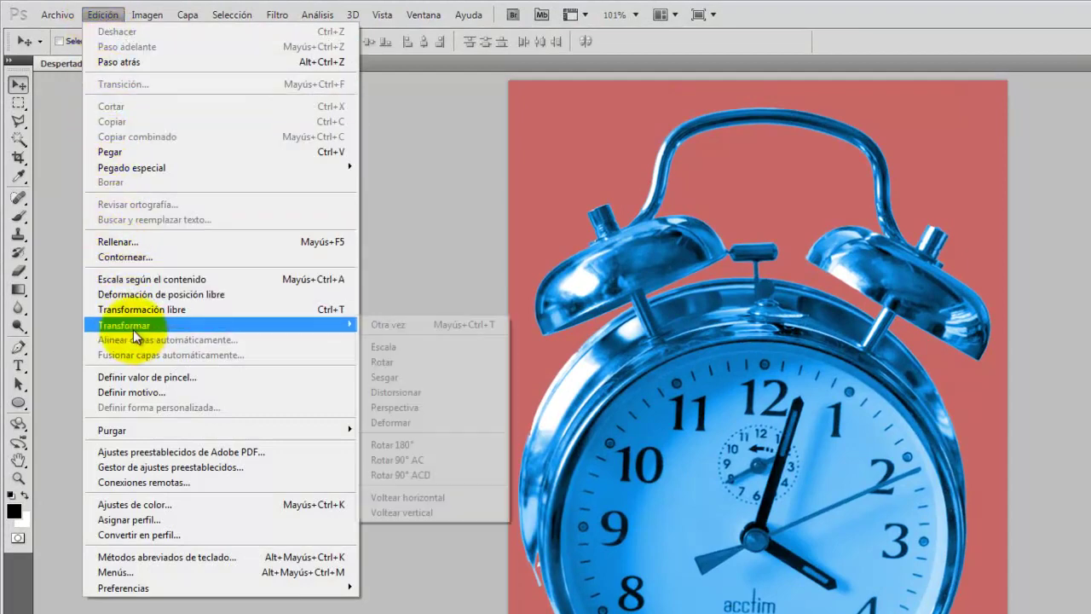
mouse_move(125, 325)
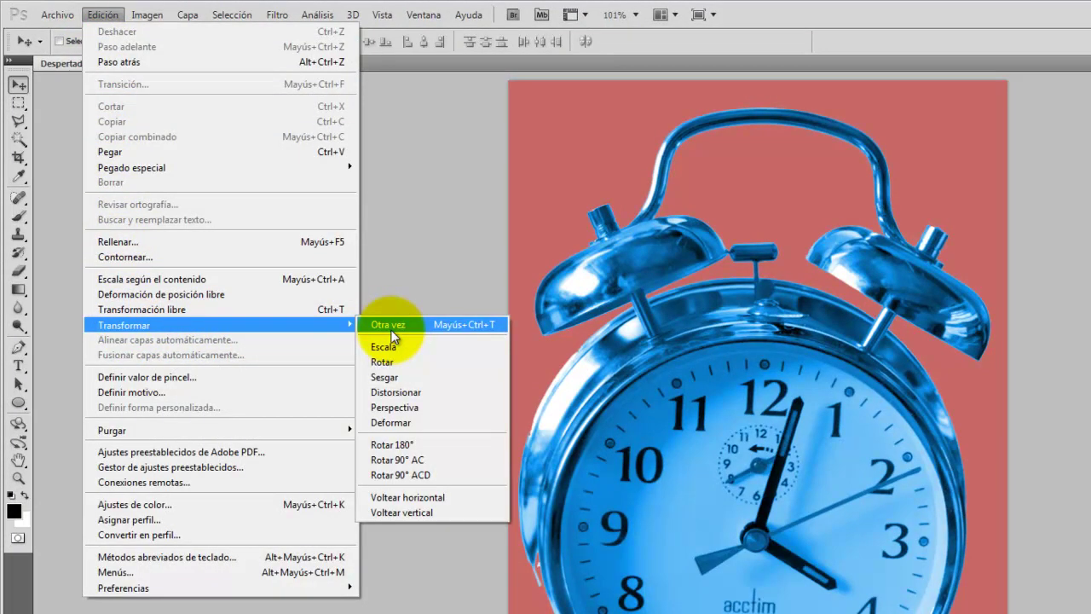
click(392, 422)
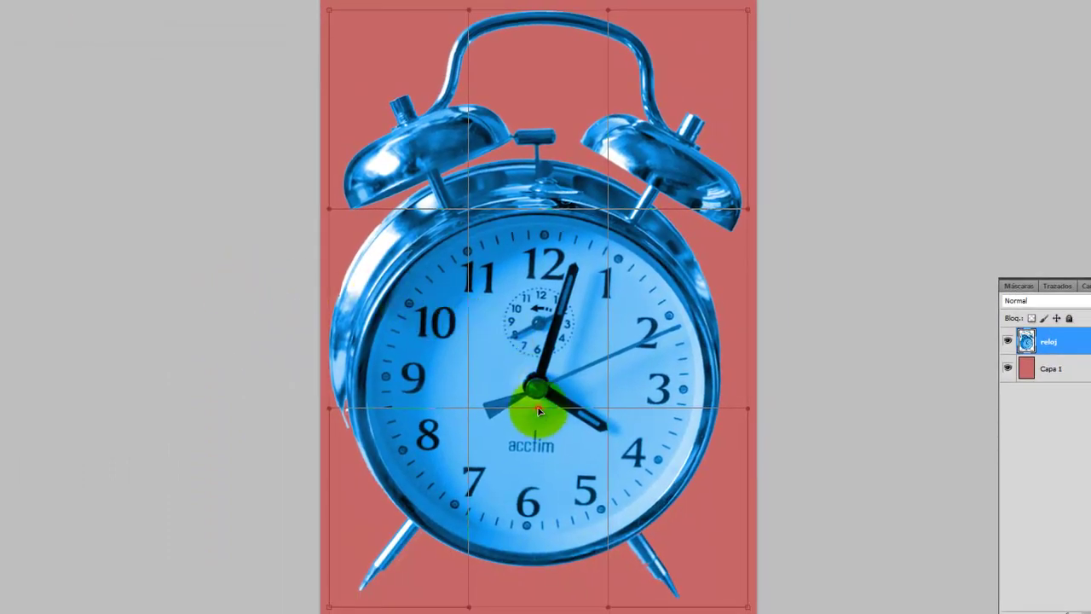
drag(538, 411, 538, 264)
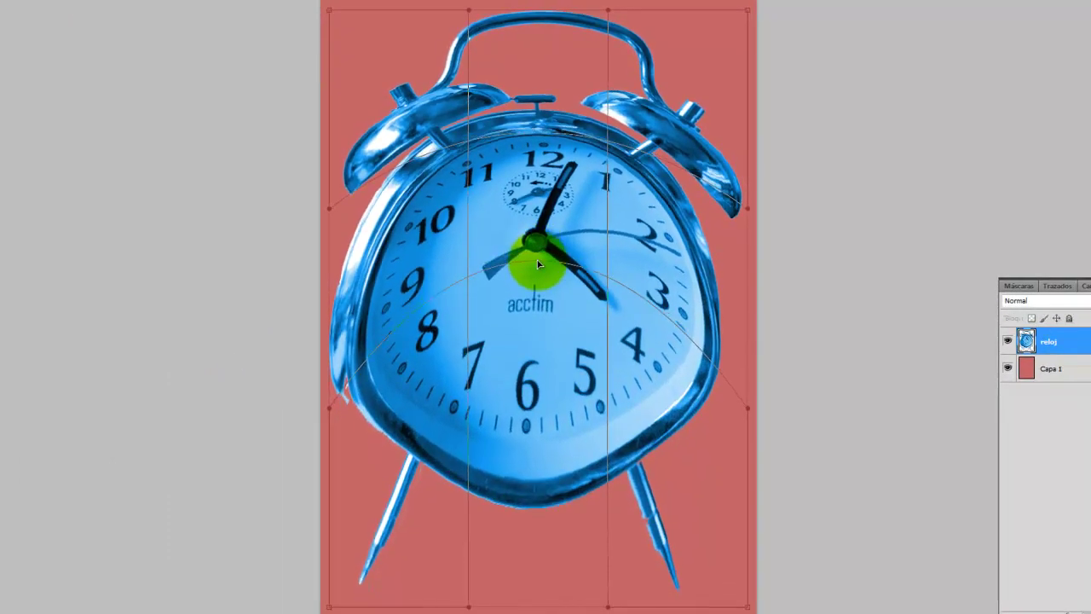
drag(469, 607, 471, 420)
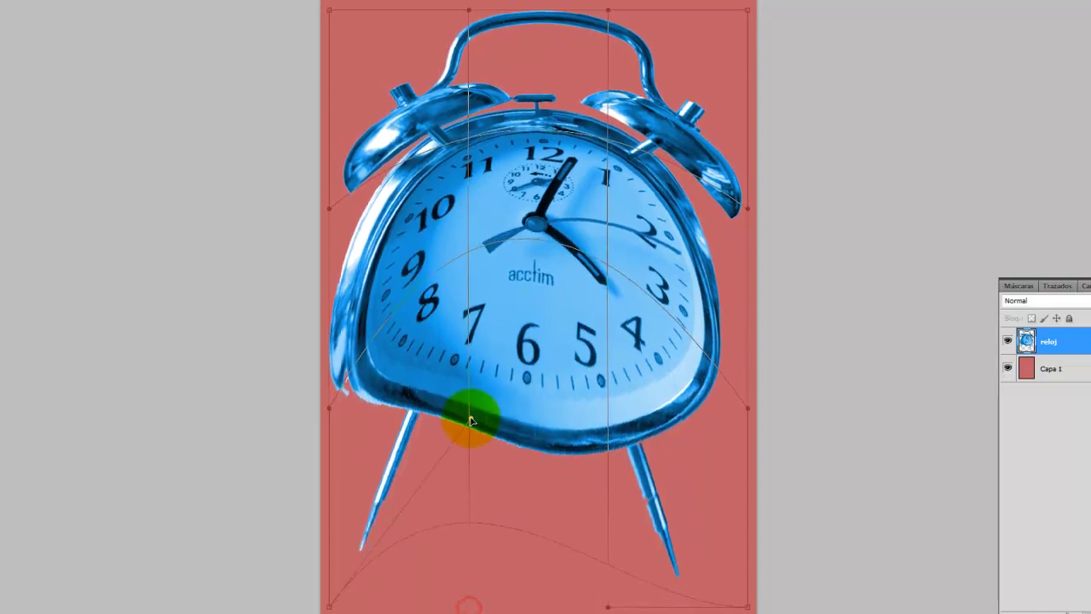
drag(608, 607, 620, 405)
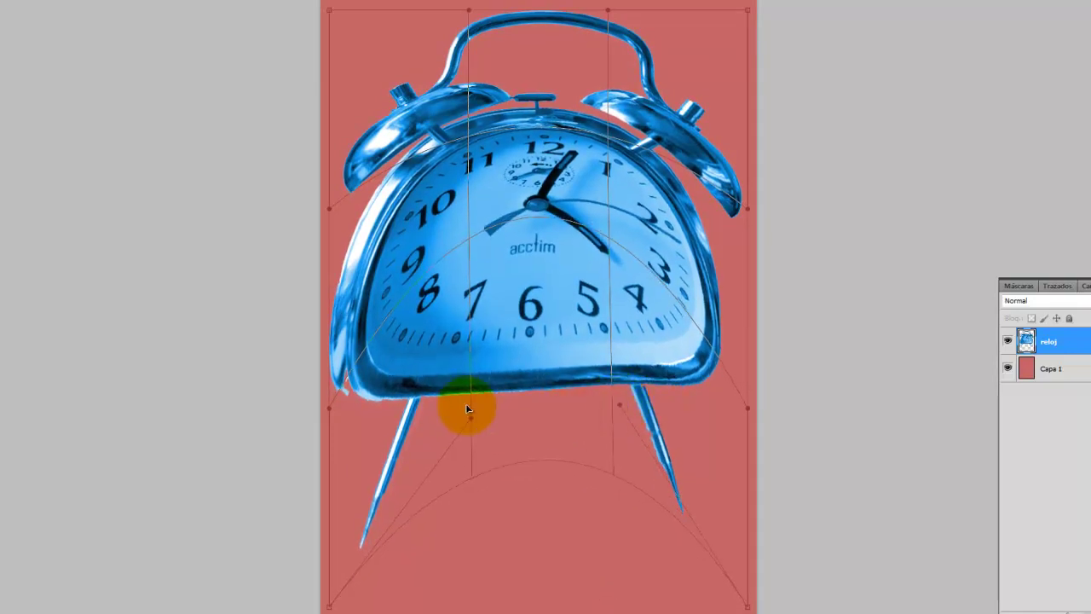
drag(470, 421, 472, 378)
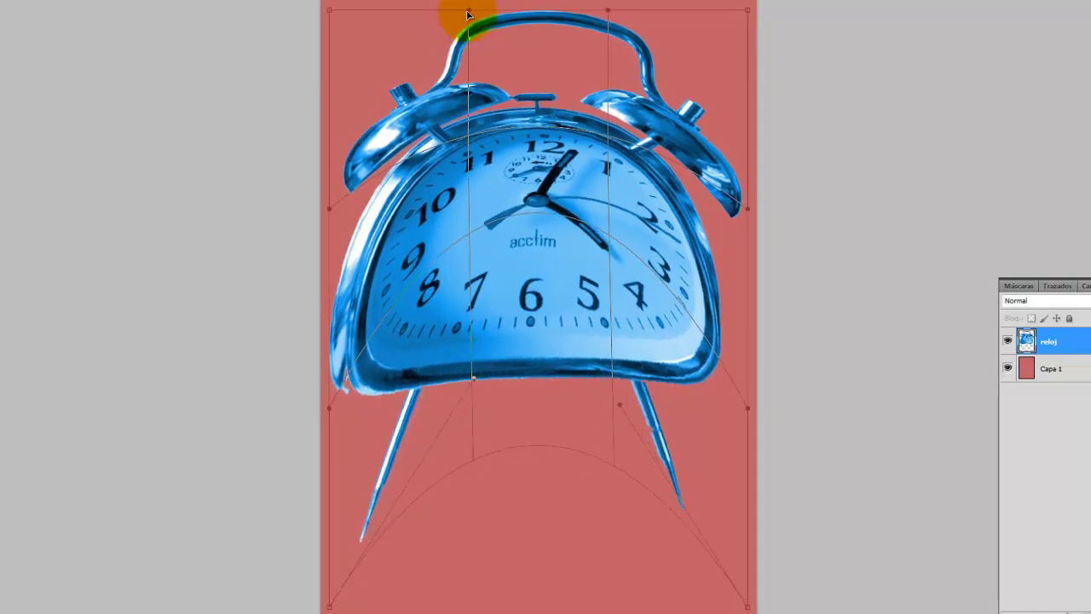
Step: Lower the clock's handle and both bells, then apply the warp
drag(474, 39, 469, 59)
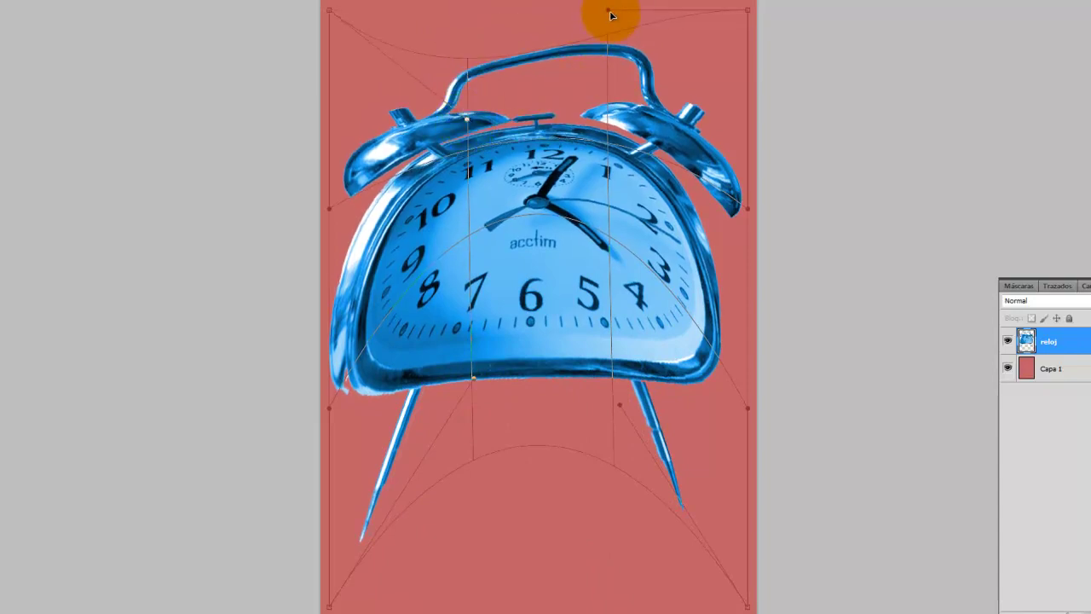
drag(610, 15, 575, 143)
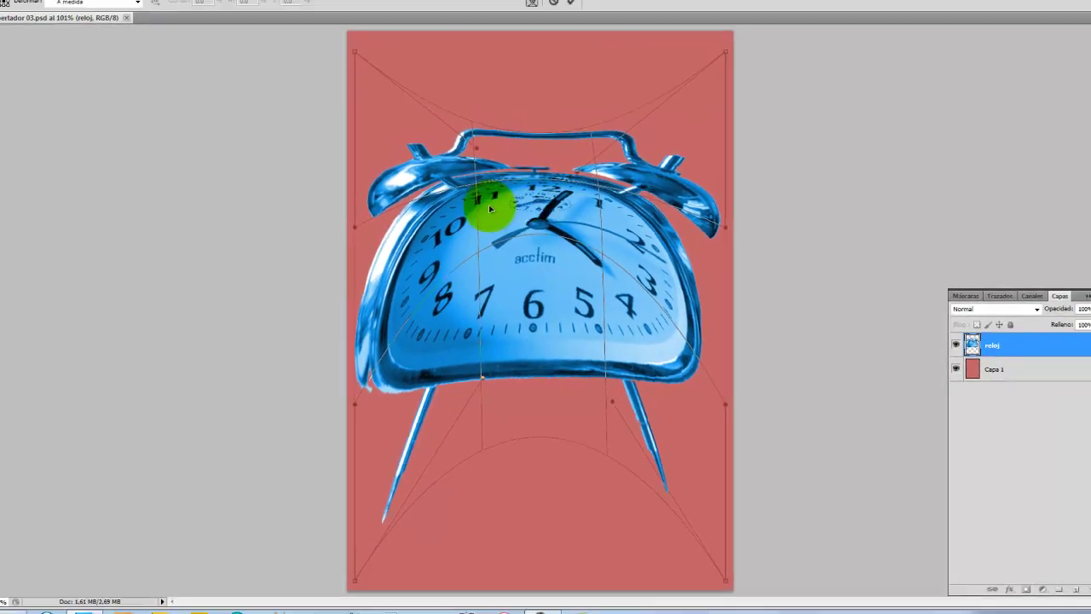
click(13, 60)
click(487, 227)
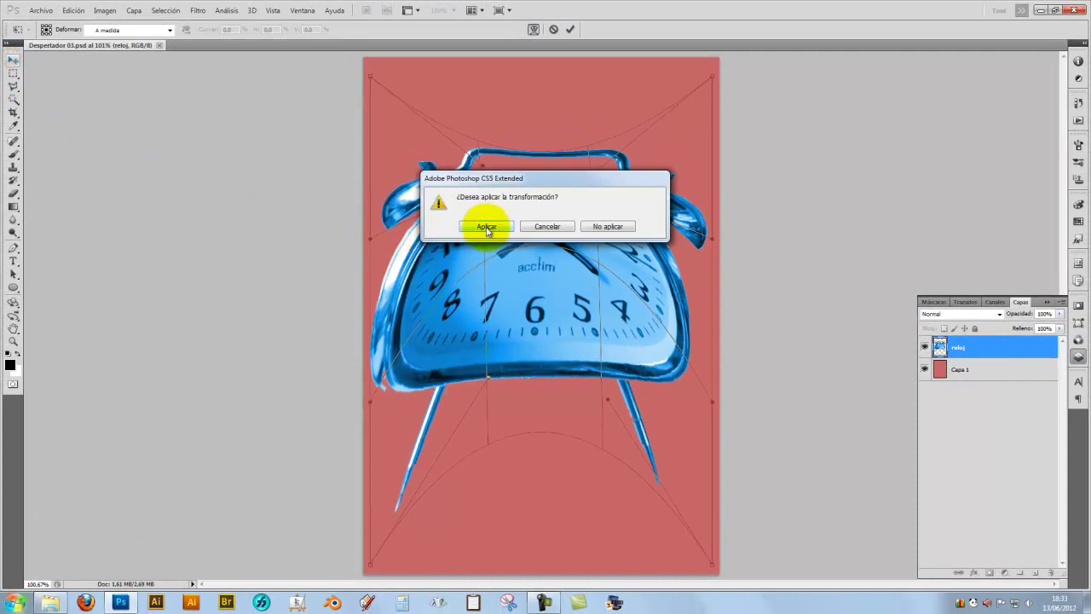
click(487, 226)
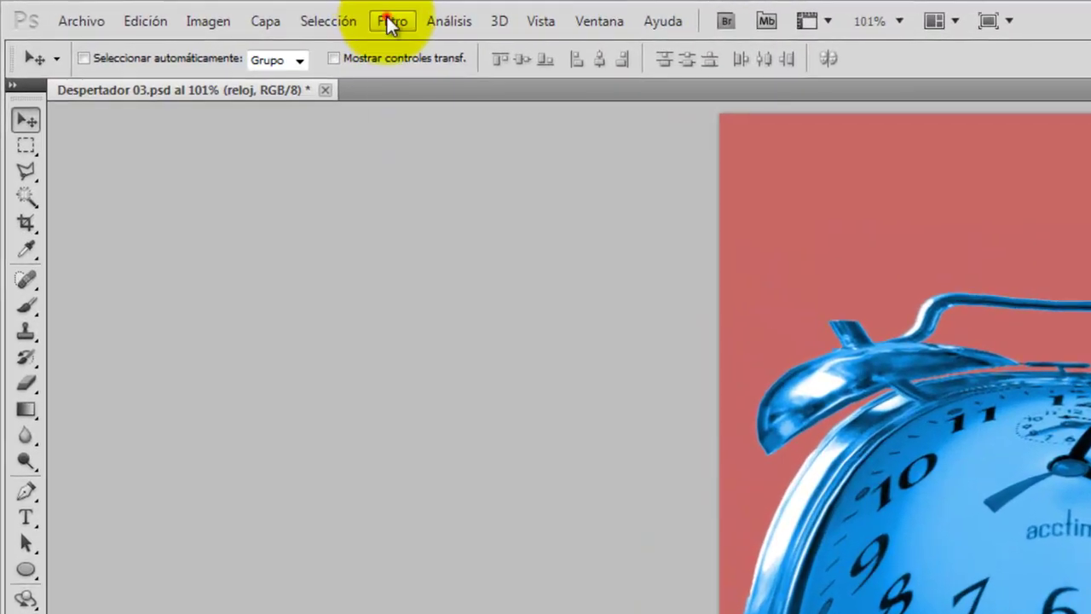
Step: Apply a Radial Blur using Zoom method, Best quality and a raised amount
click(196, 10)
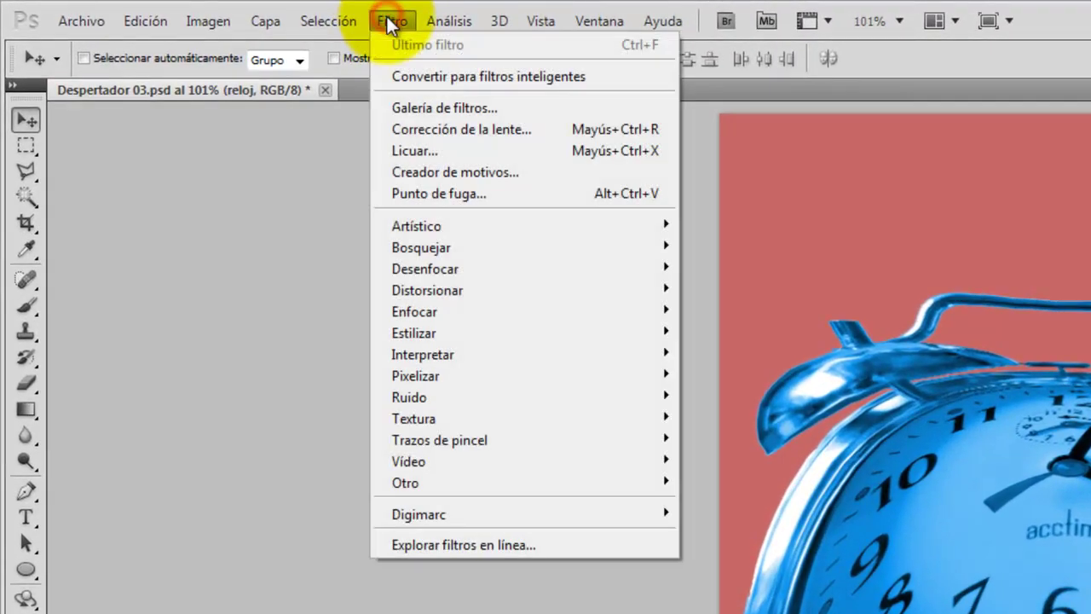
mouse_move(424, 268)
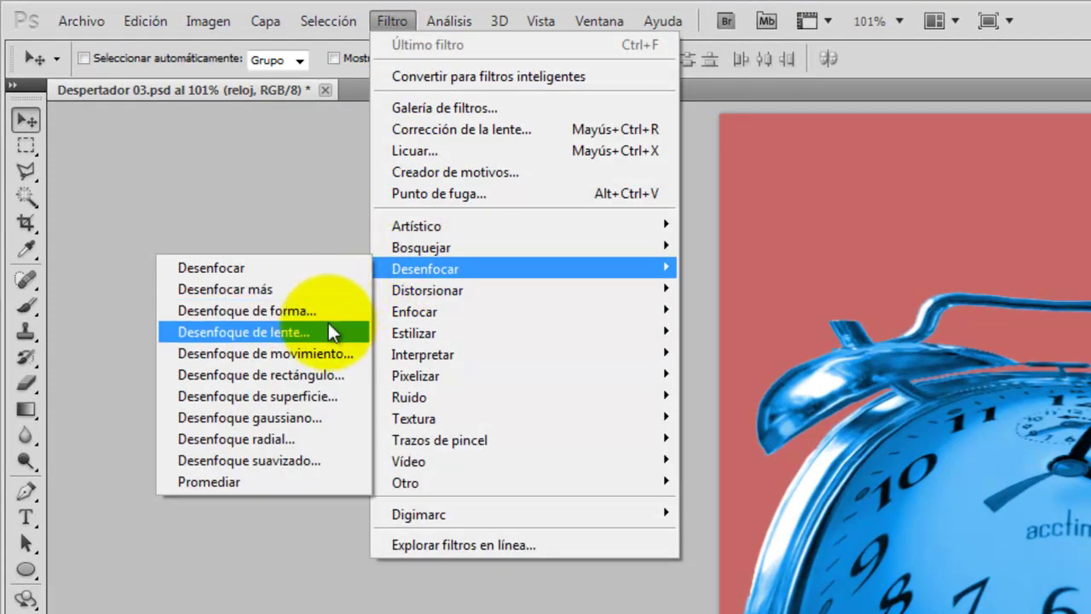
click(287, 439)
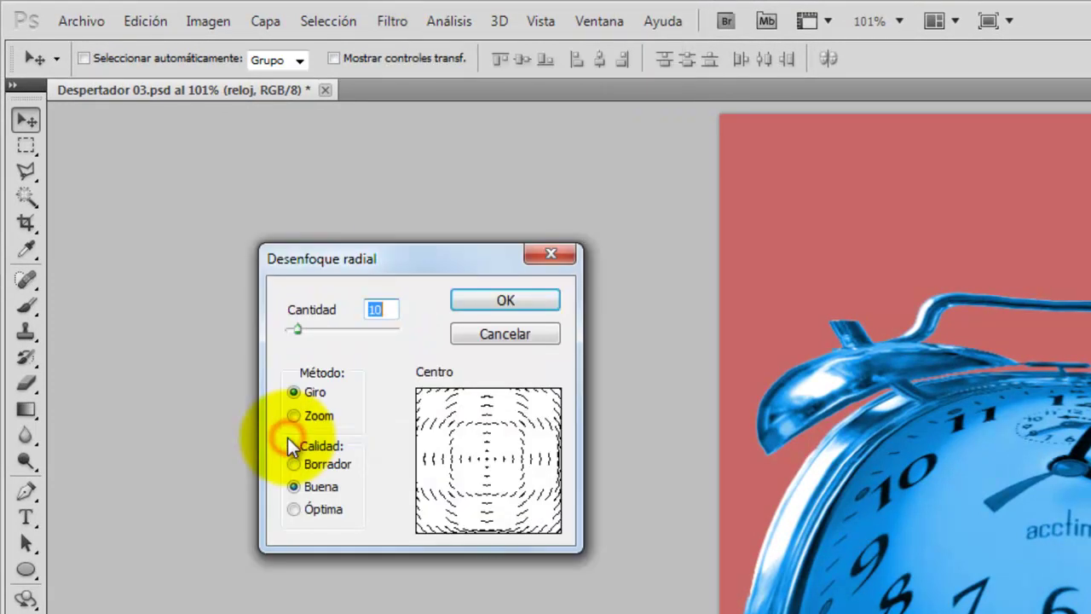
click(294, 415)
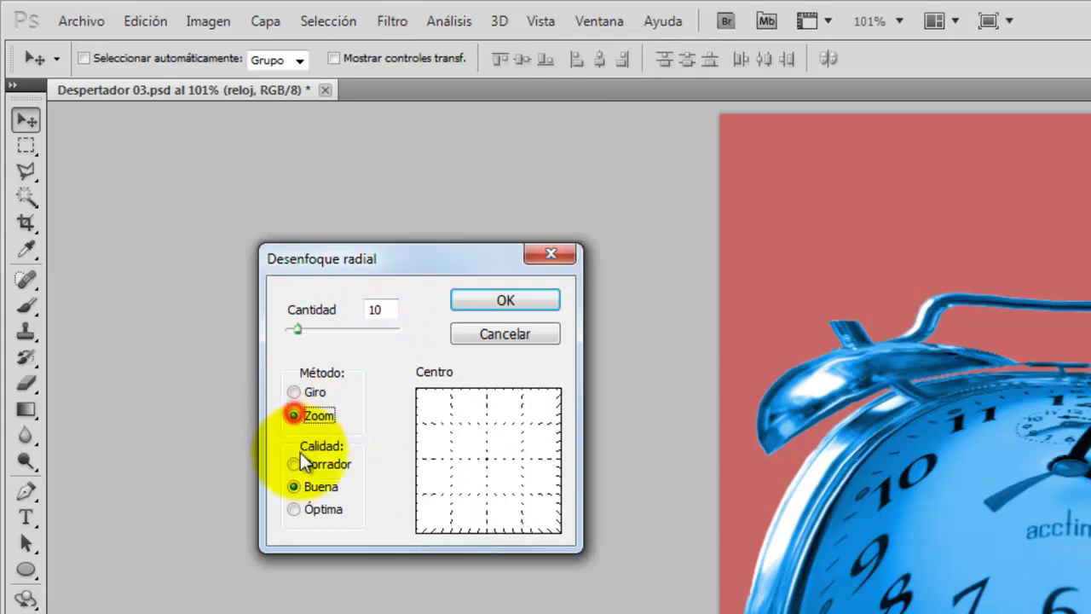
click(305, 510)
drag(300, 330, 331, 330)
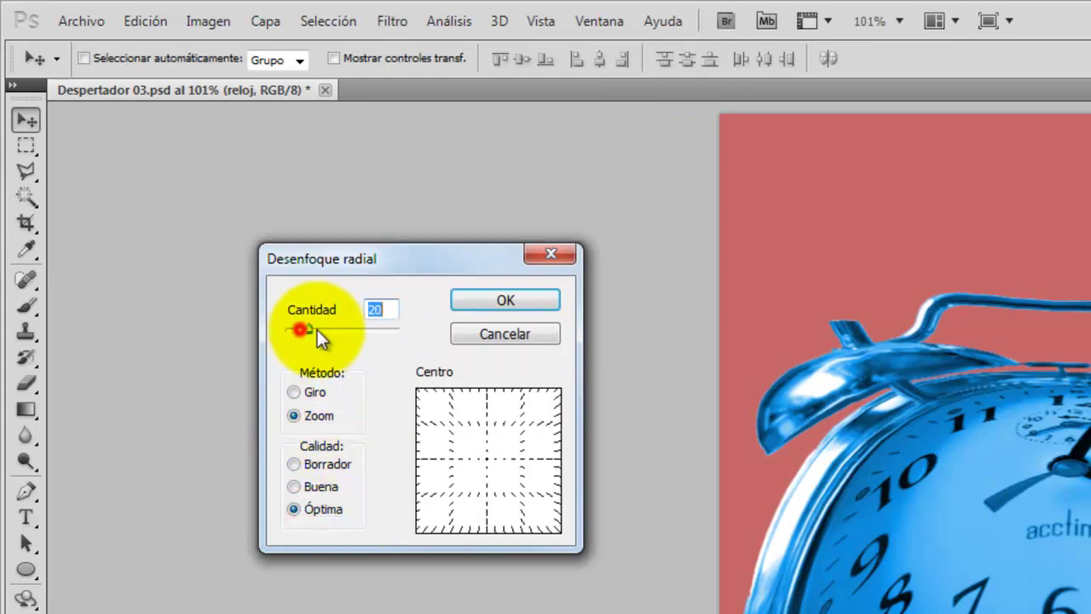
click(493, 302)
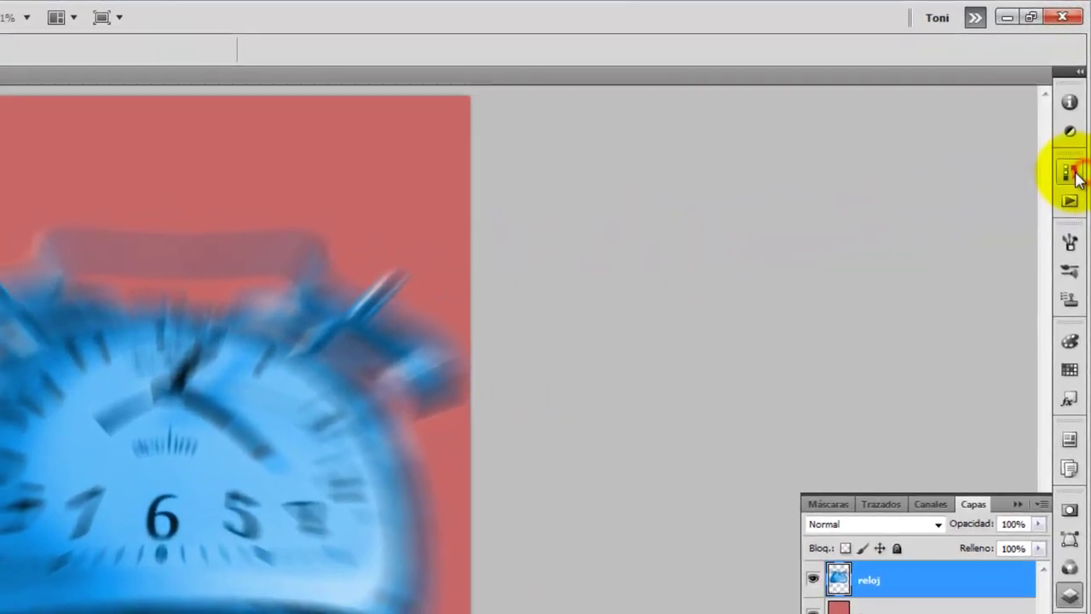
Step: Step through History states from the original photo back to the radial-blurred clock
click(1071, 173)
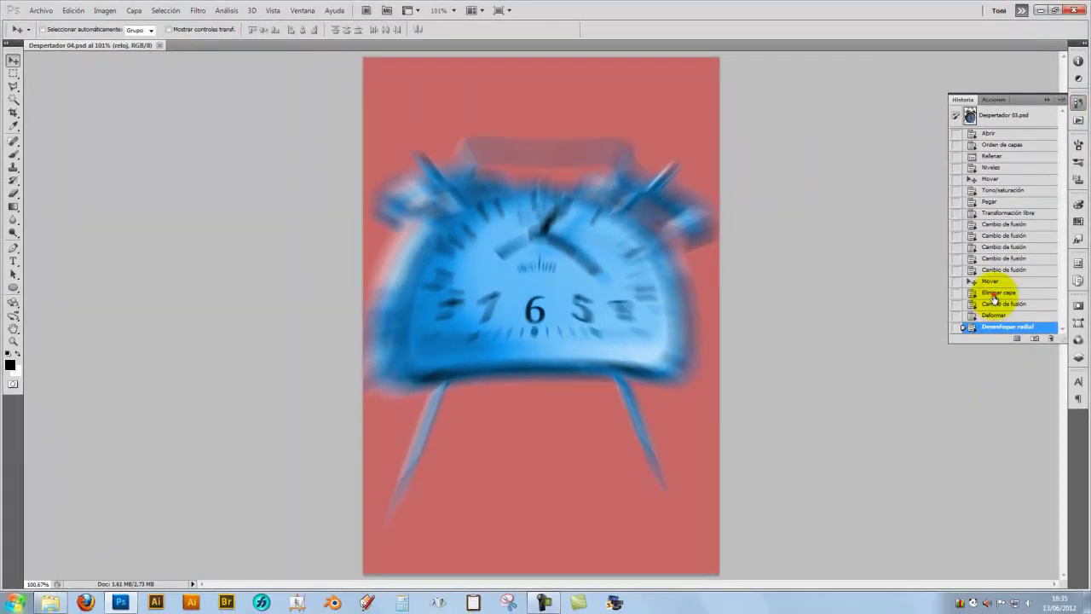
click(995, 294)
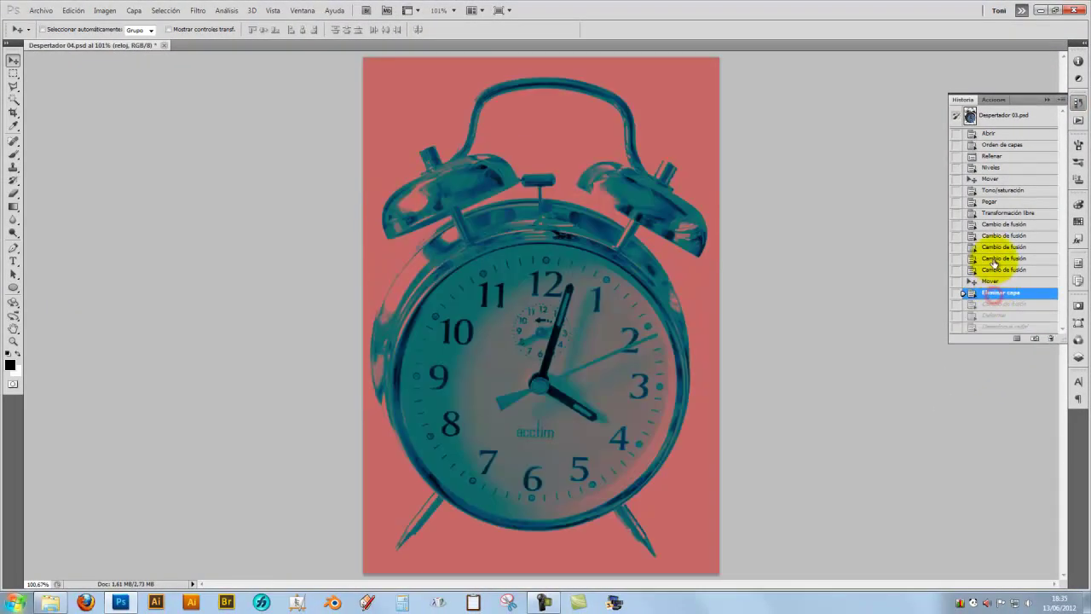
click(994, 235)
click(990, 202)
click(993, 224)
click(990, 178)
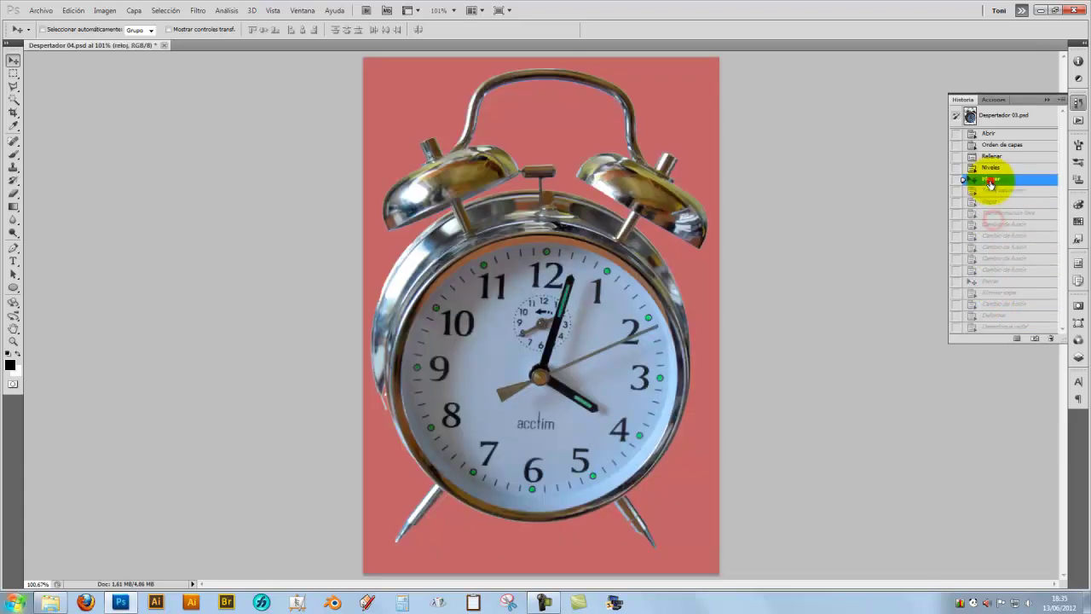
click(998, 315)
click(1001, 326)
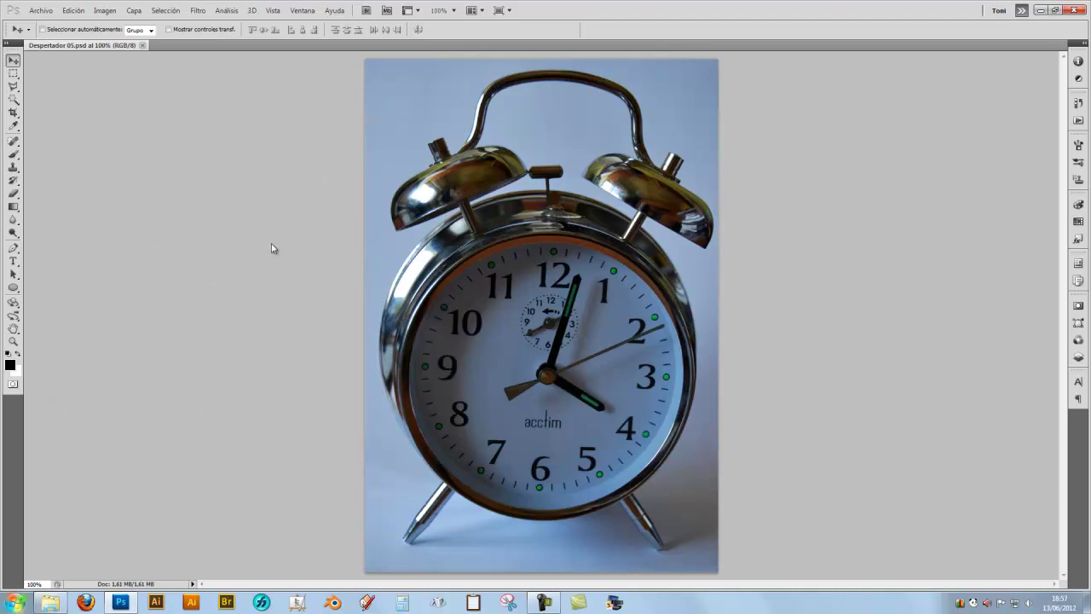
Step: Magic Wand-select the blue background, adding the right strip, top-right corner and leg shadows
click(13, 99)
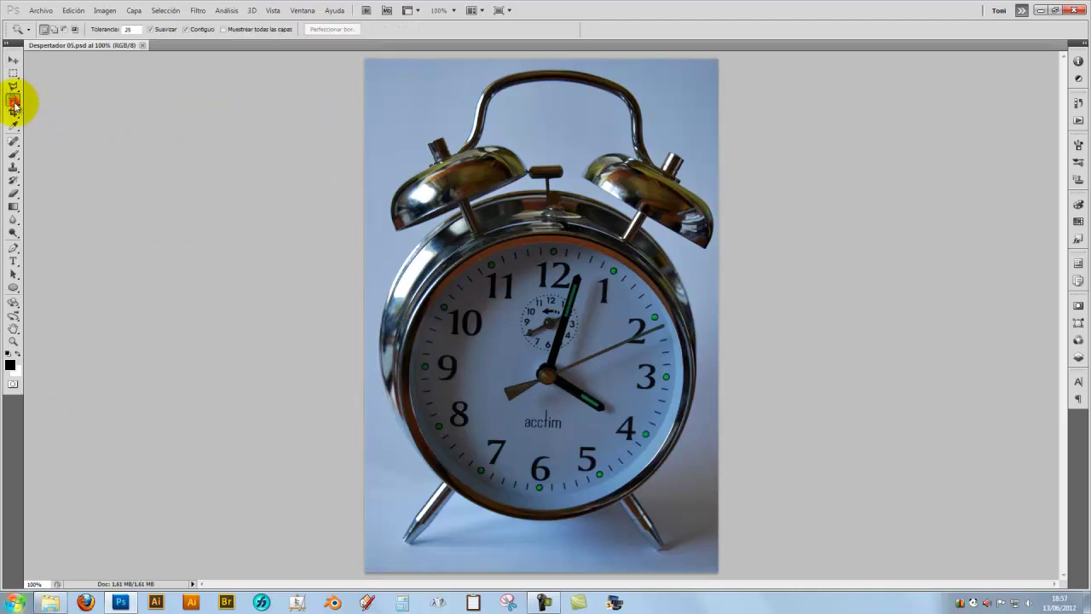
click(392, 118)
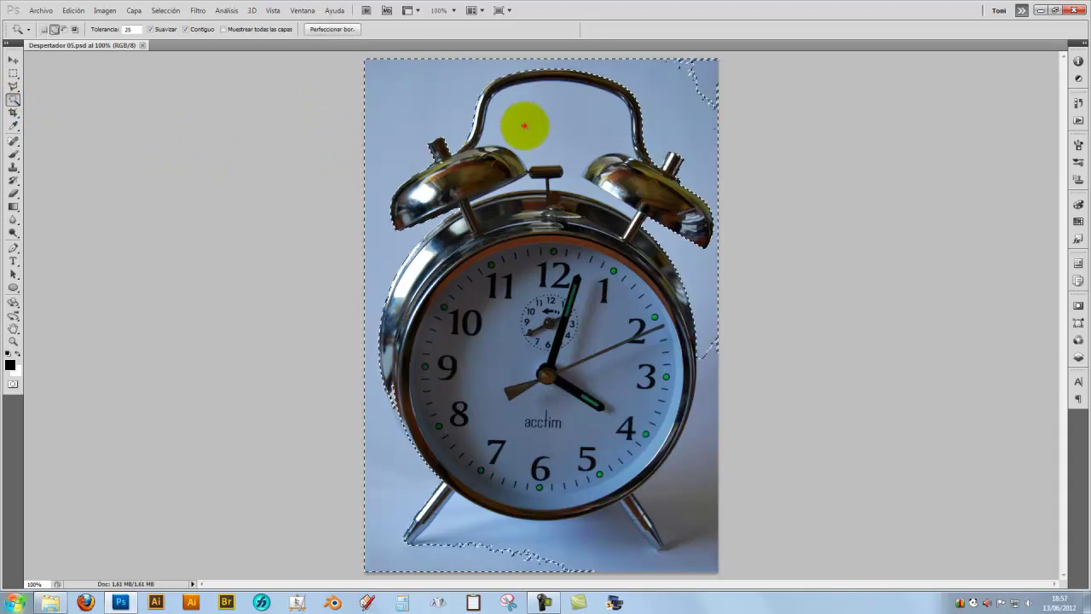
shift+click(524, 125)
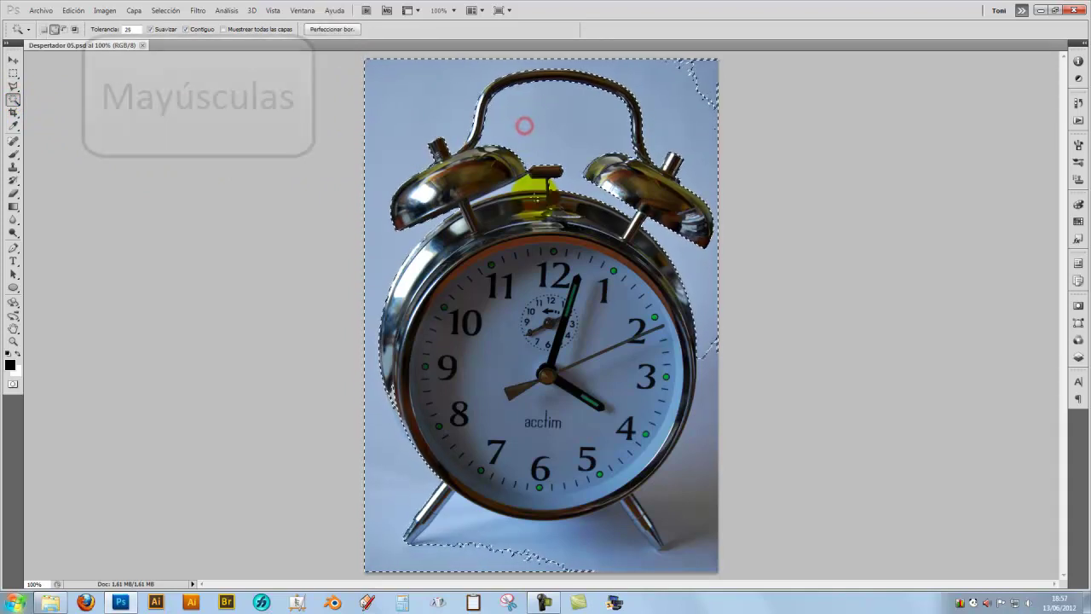
shift+click(712, 376)
shift+click(717, 75)
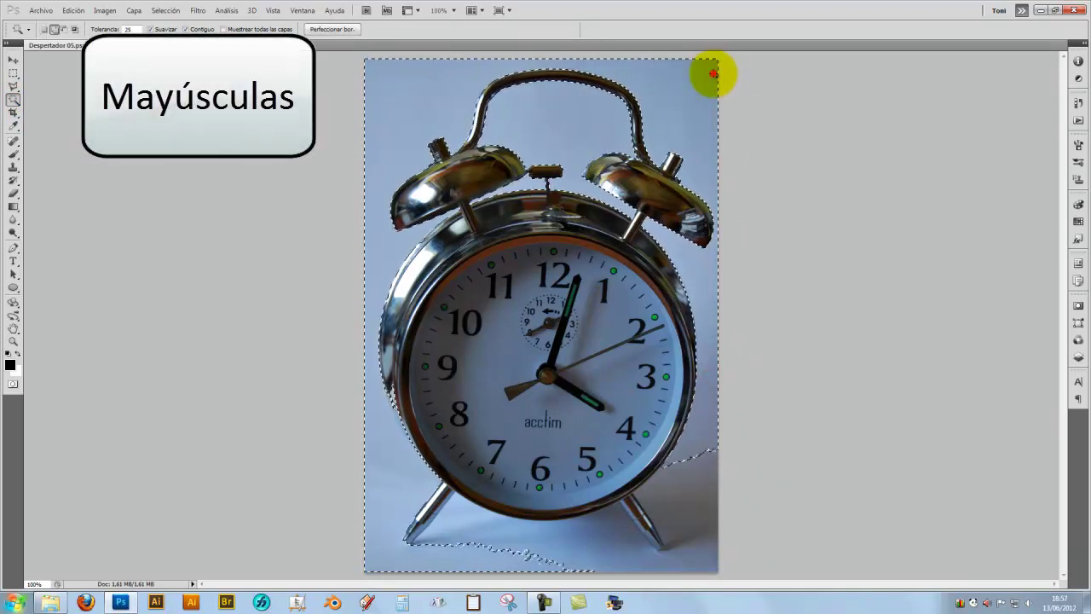
shift+click(696, 493)
shift+click(614, 521)
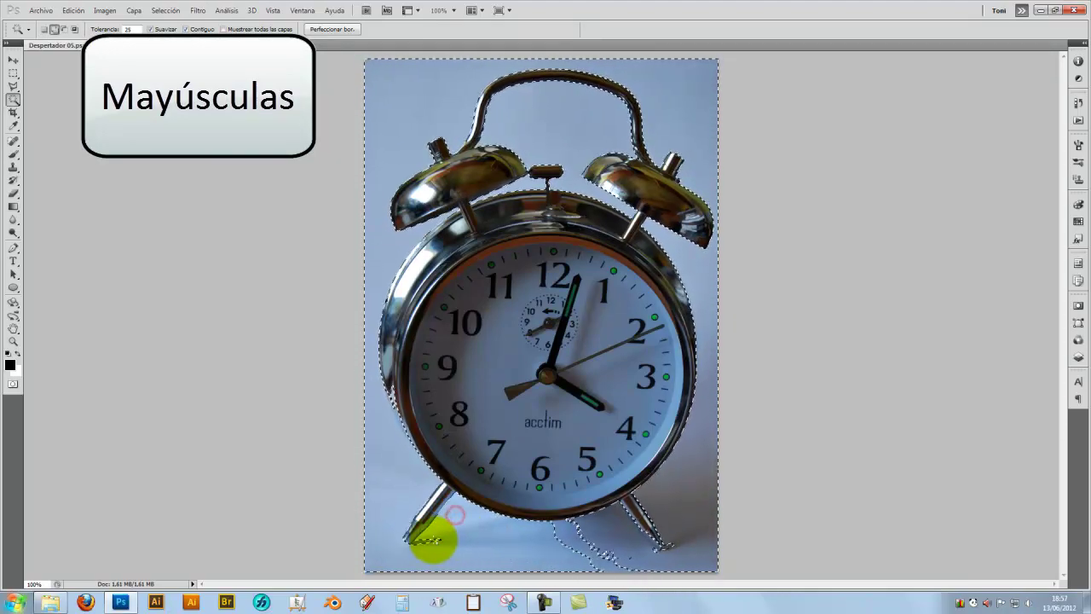
shift+click(432, 539)
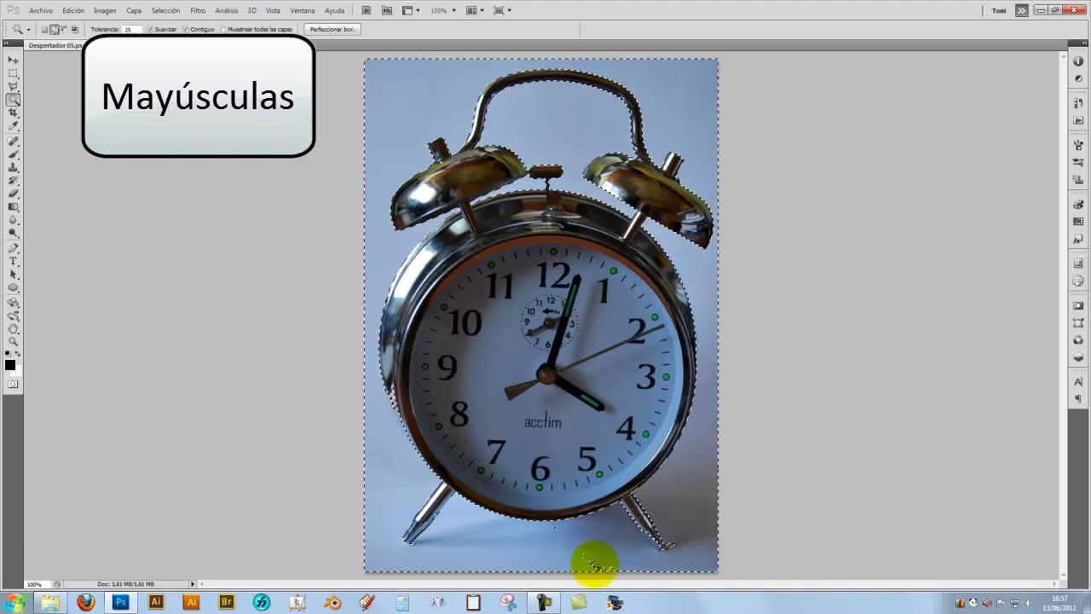
shift+click(590, 565)
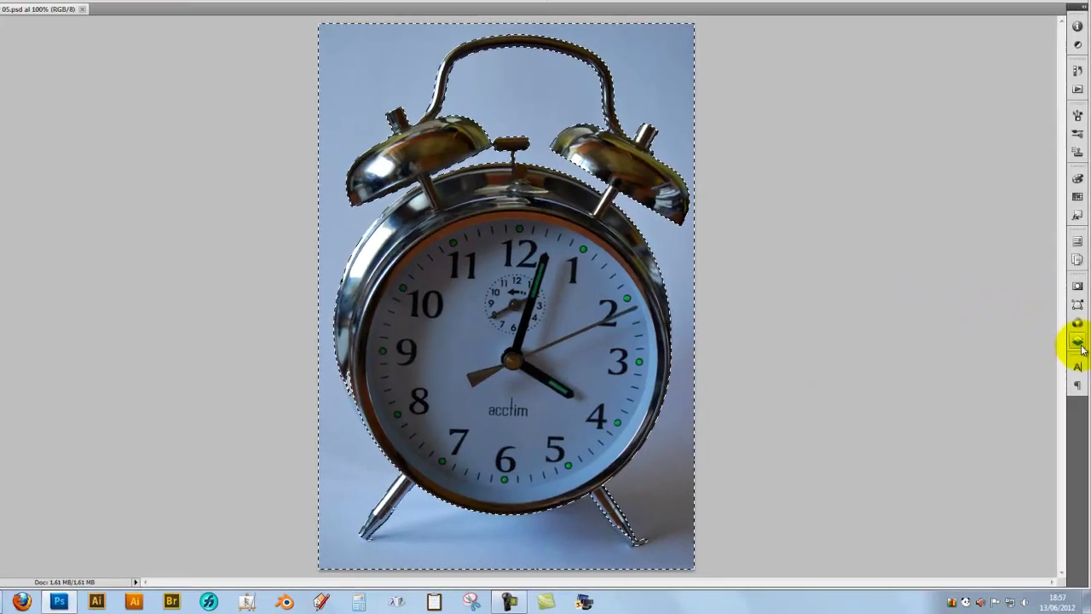
Step: Convert the locked Fondo background into an ordinary layer named 'reloj'
click(1078, 357)
double_click(974, 249)
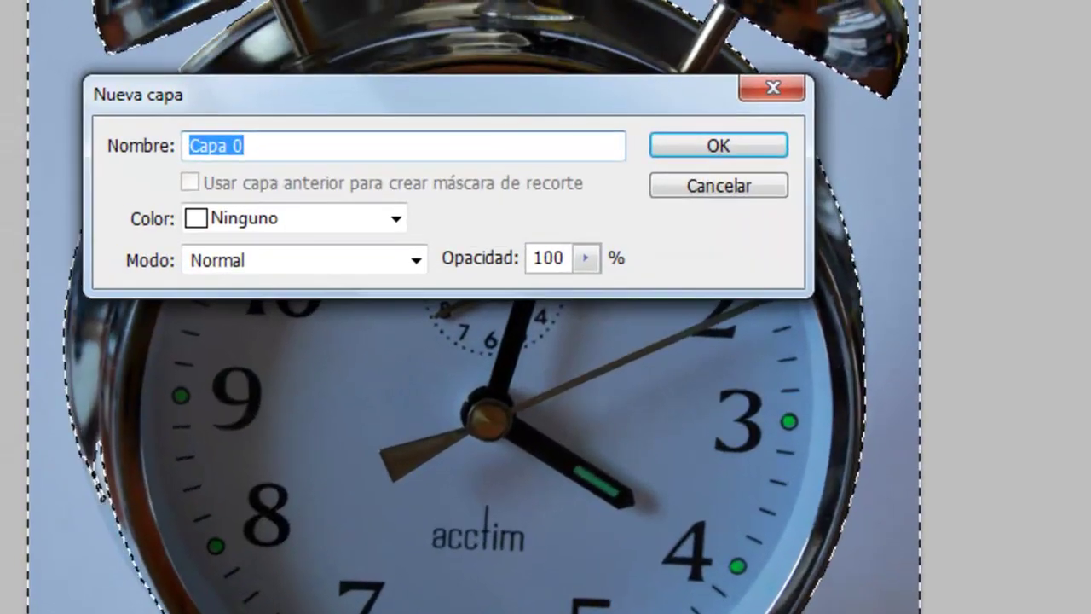
text(re)
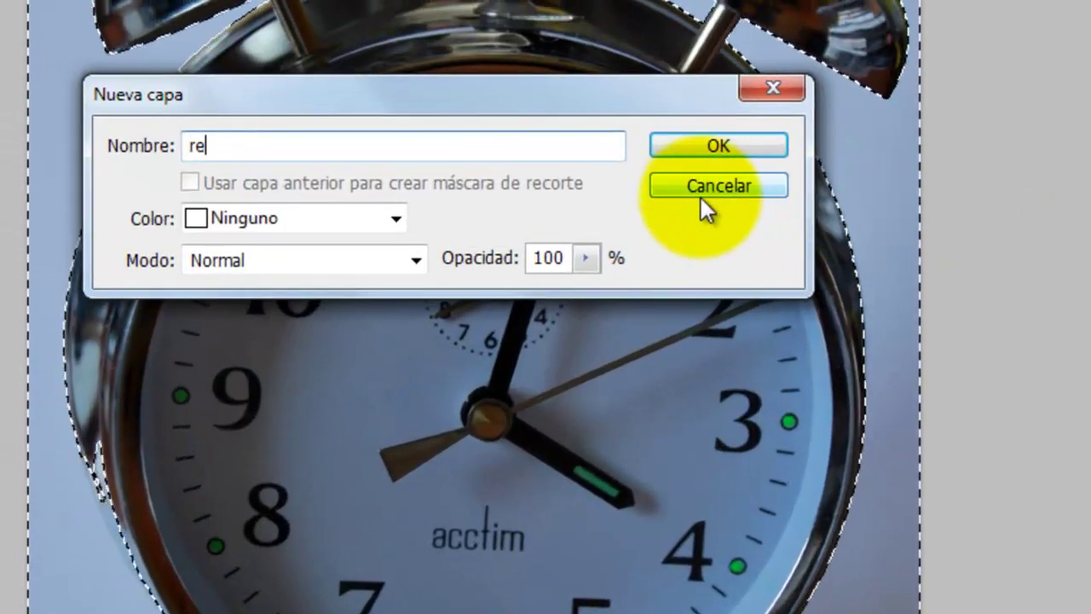
text(loj)
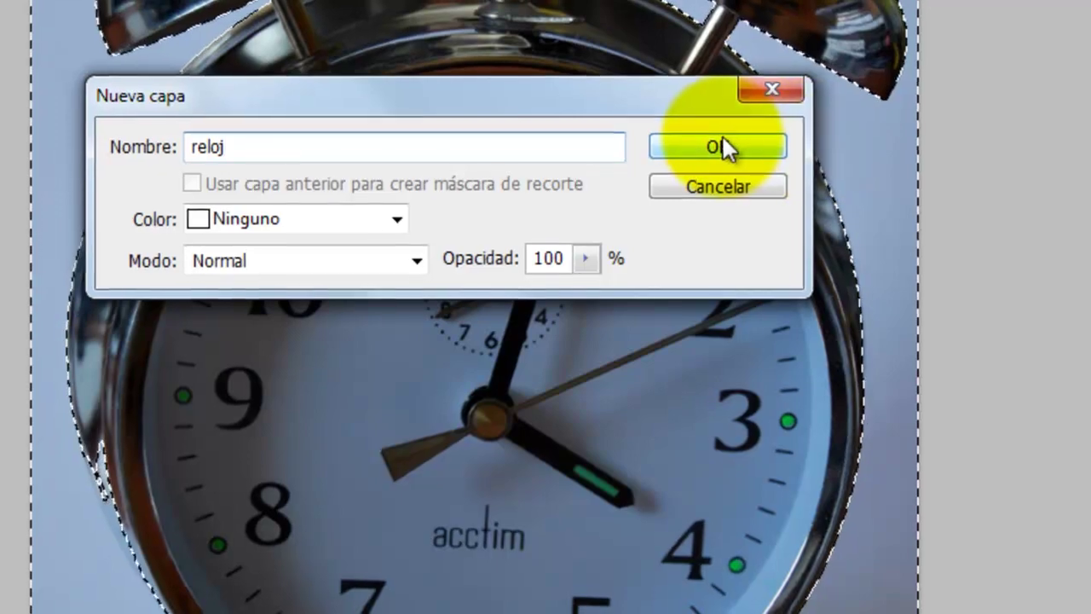
click(722, 146)
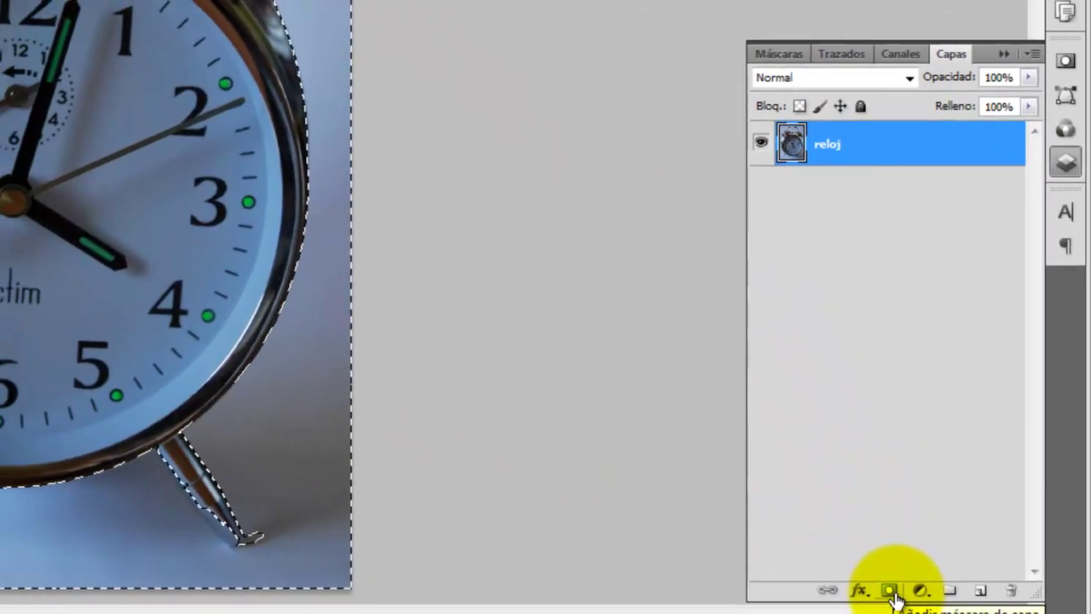
Step: Add a layer mask from the selection and set Layers panel thumbnails to the largest size
click(883, 594)
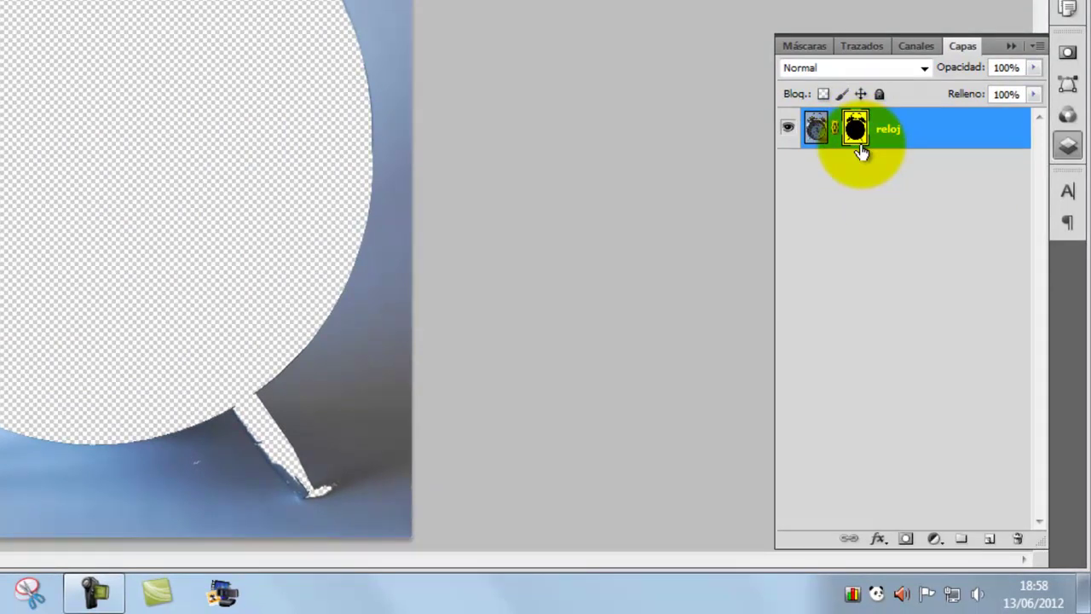
click(1039, 46)
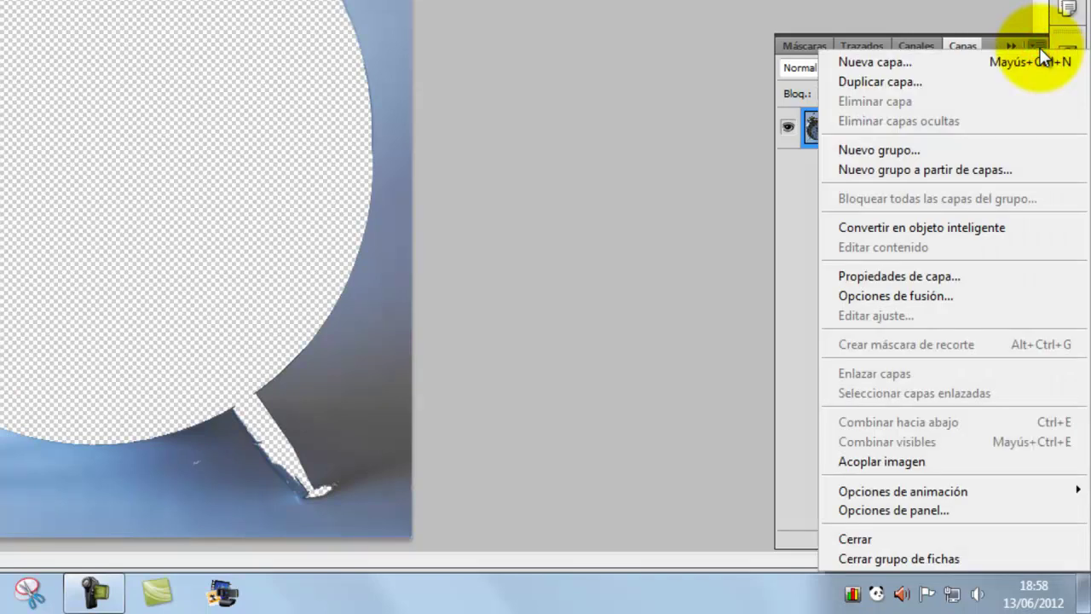
click(921, 509)
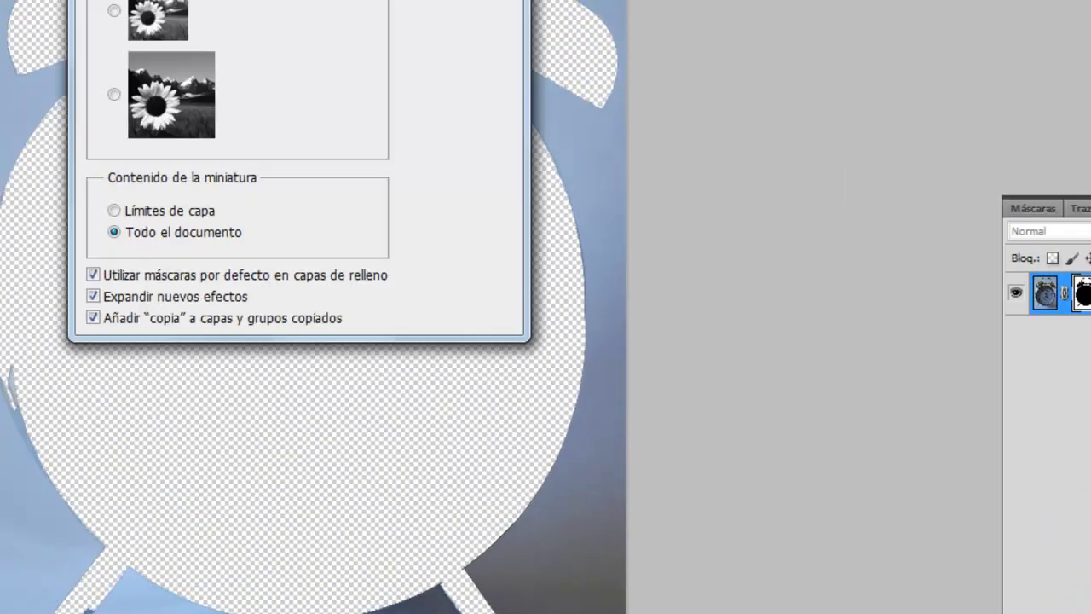
click(367, 300)
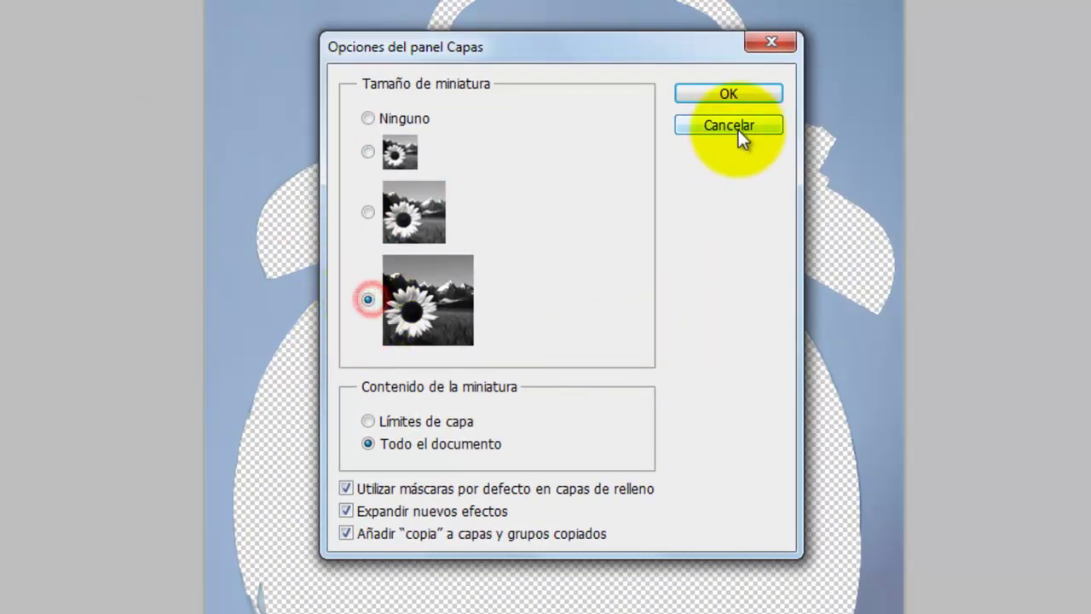
click(728, 94)
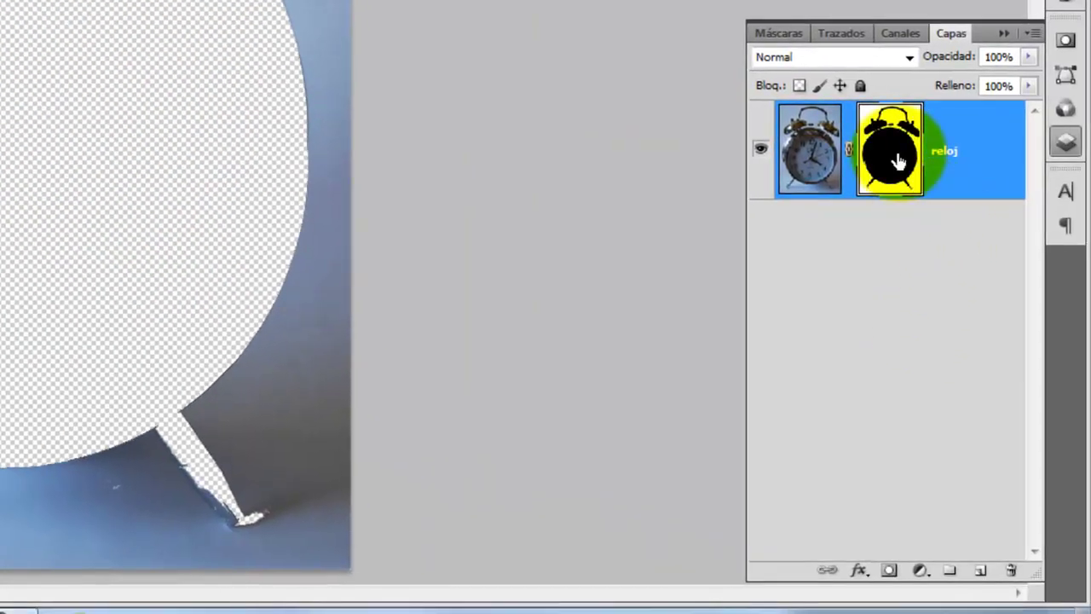
Step: Switch between the layer and mask thumbnails, ending with the mask targeted
click(817, 154)
click(891, 162)
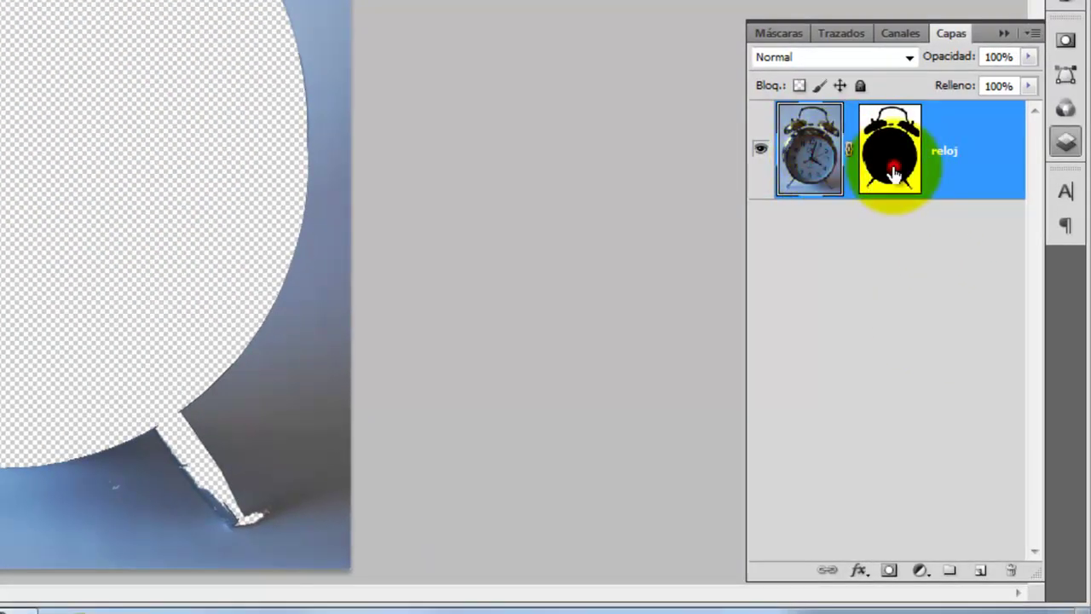
click(804, 151)
click(895, 175)
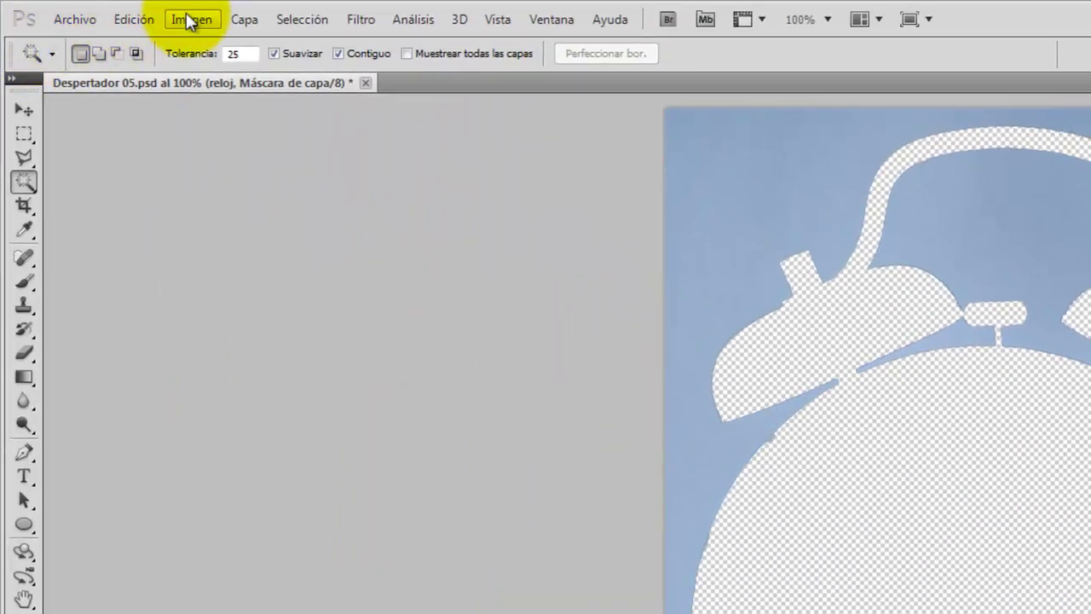
Step: Invert the reloj mask with Imagen > Ajustes > Invertir to show only the clock
click(189, 20)
mouse_move(205, 72)
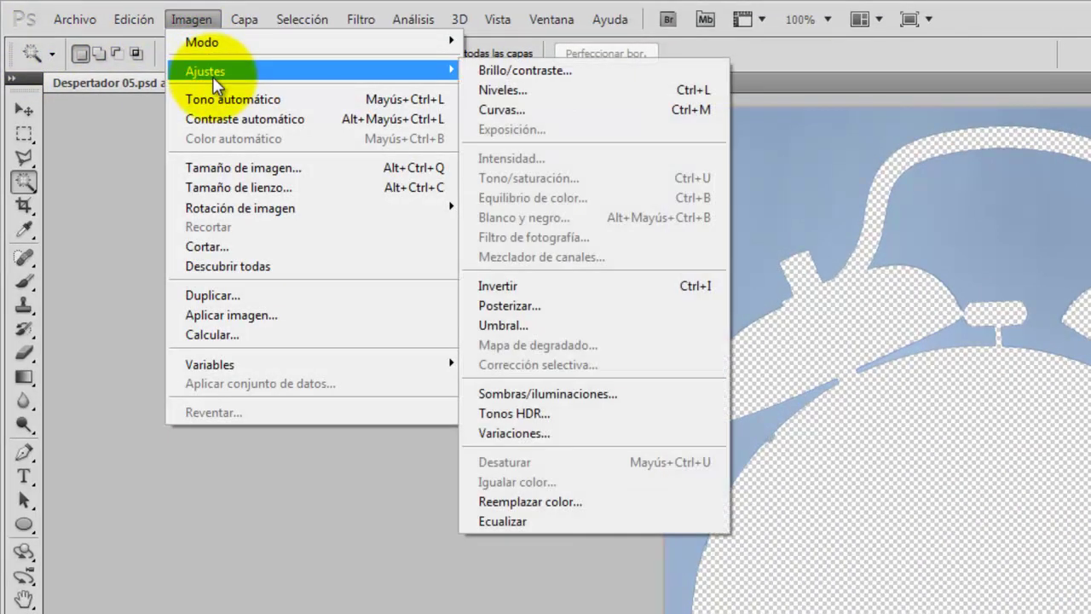
click(538, 294)
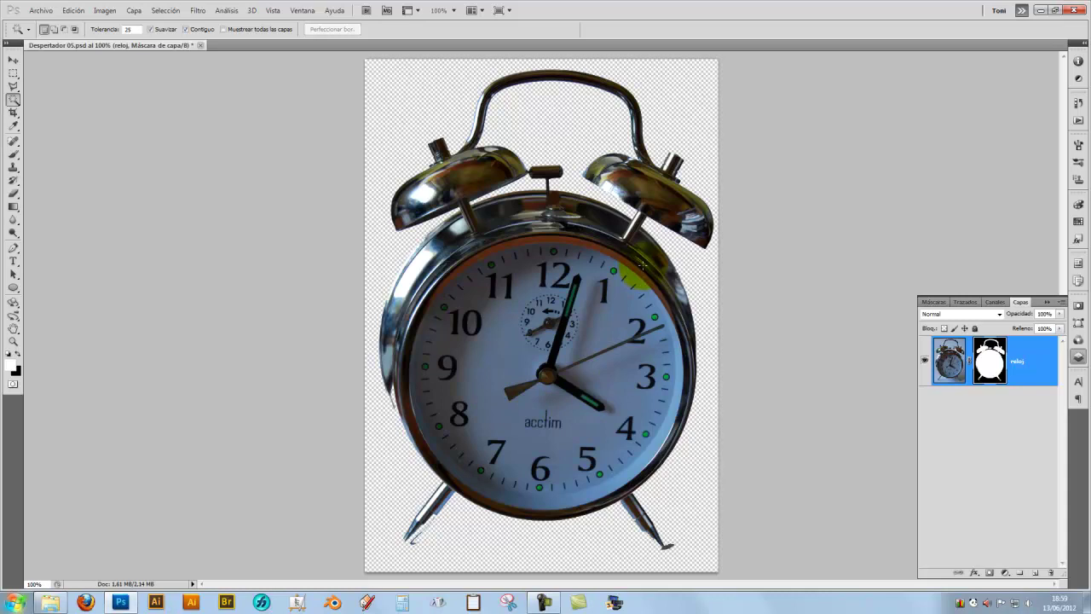
Step: Zoom in on the clock's legs, target the mask, and set black as the foreground colour
drag(390, 407, 452, 334)
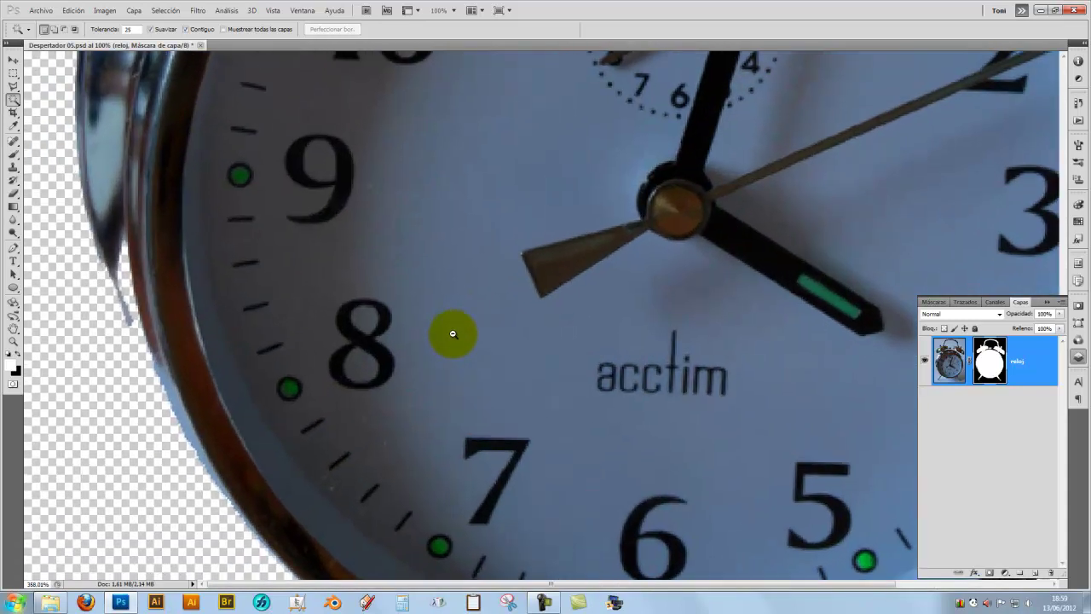
scroll(366, 127, down, 5)
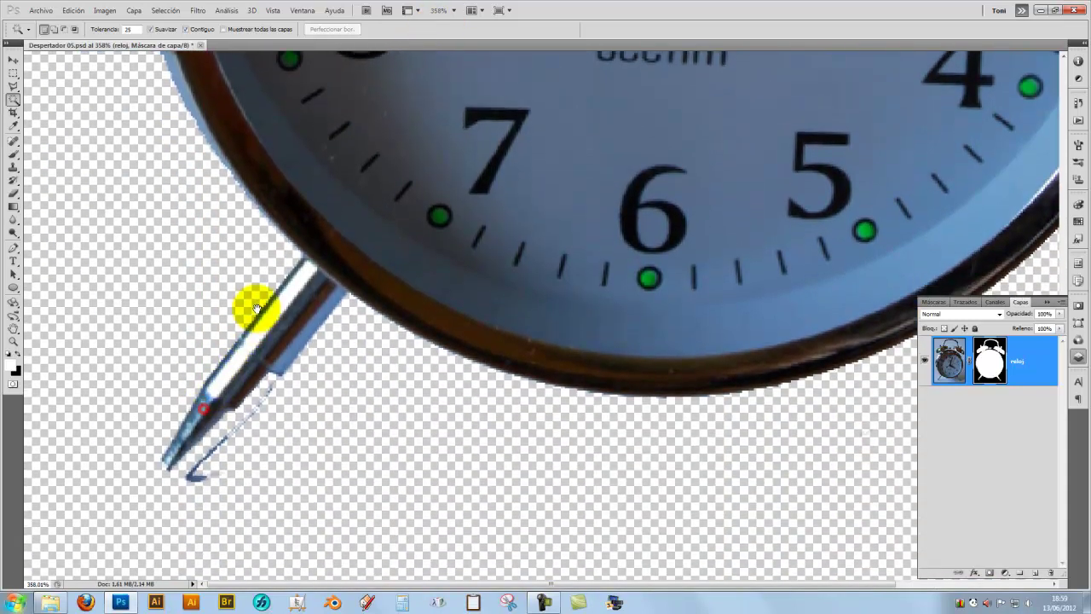
click(1000, 361)
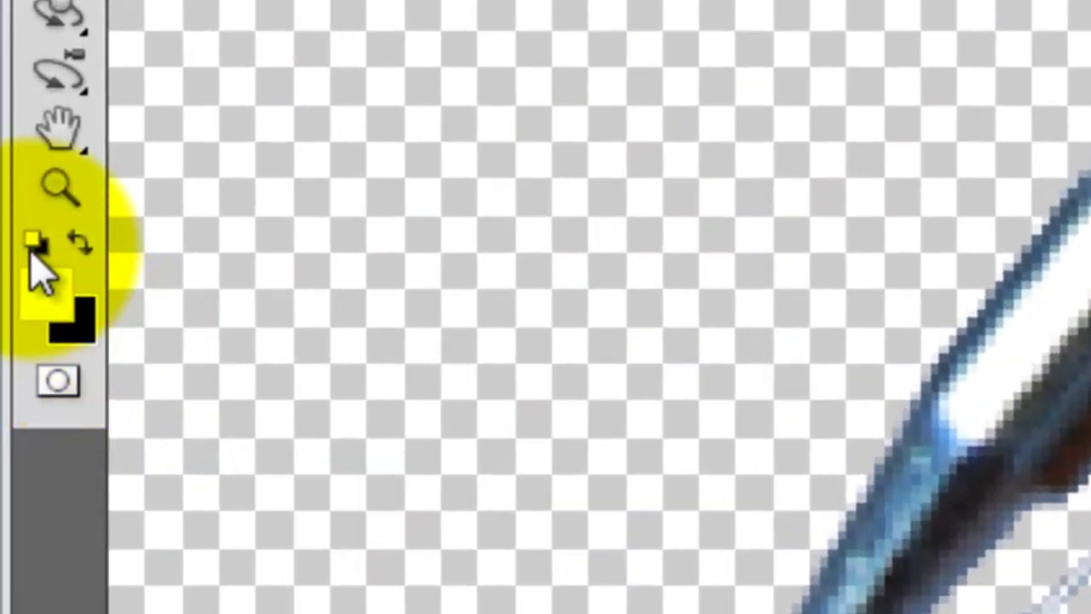
click(33, 245)
click(80, 243)
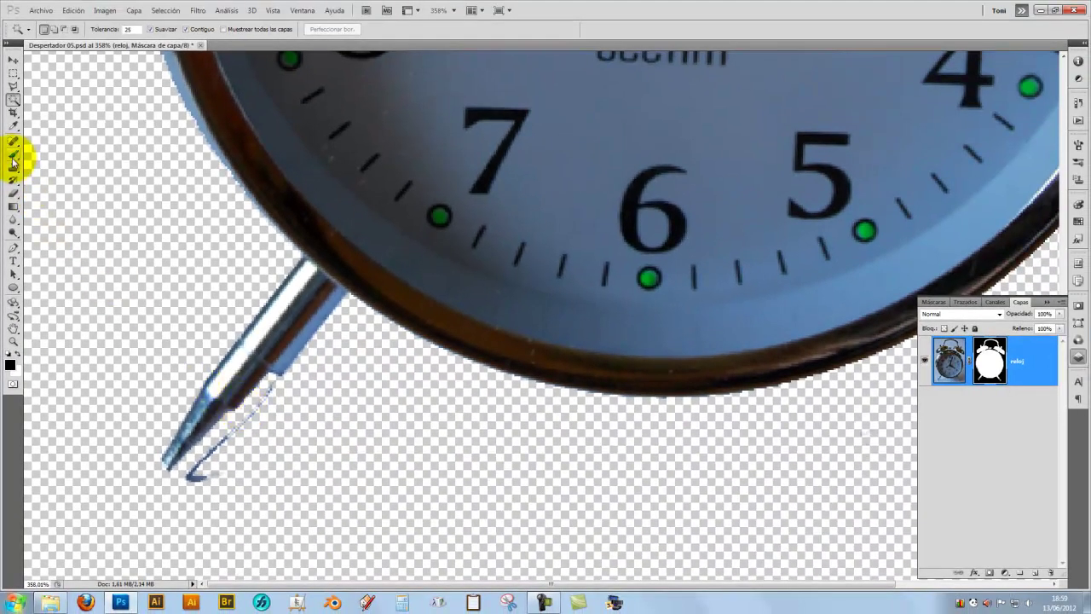
Step: Pick a hard 60 px round brush at 100% opacity
click(13, 153)
click(51, 29)
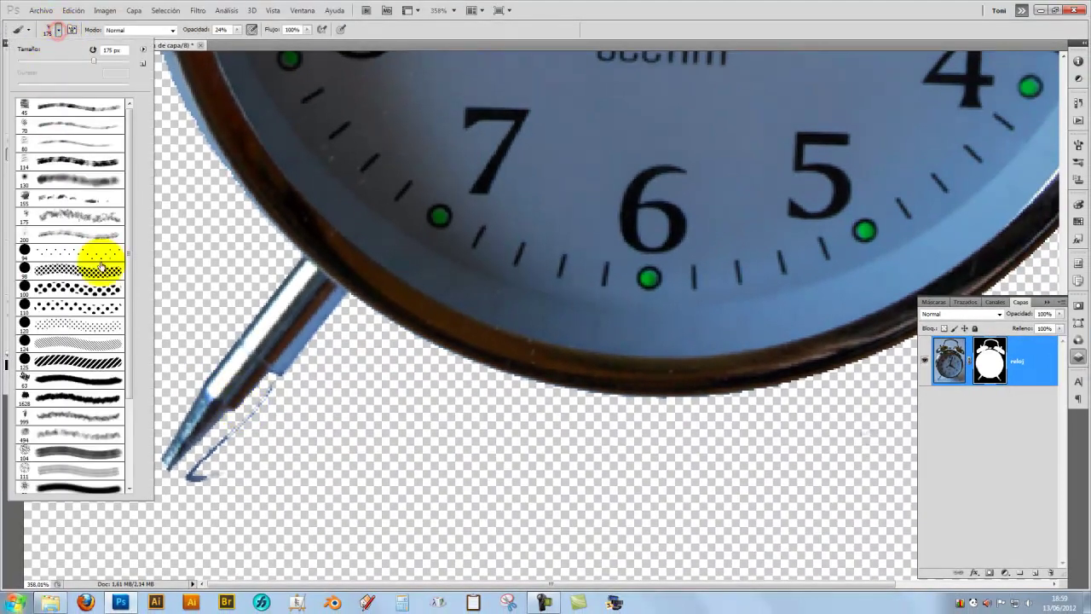
scroll(134, 427, down, 3)
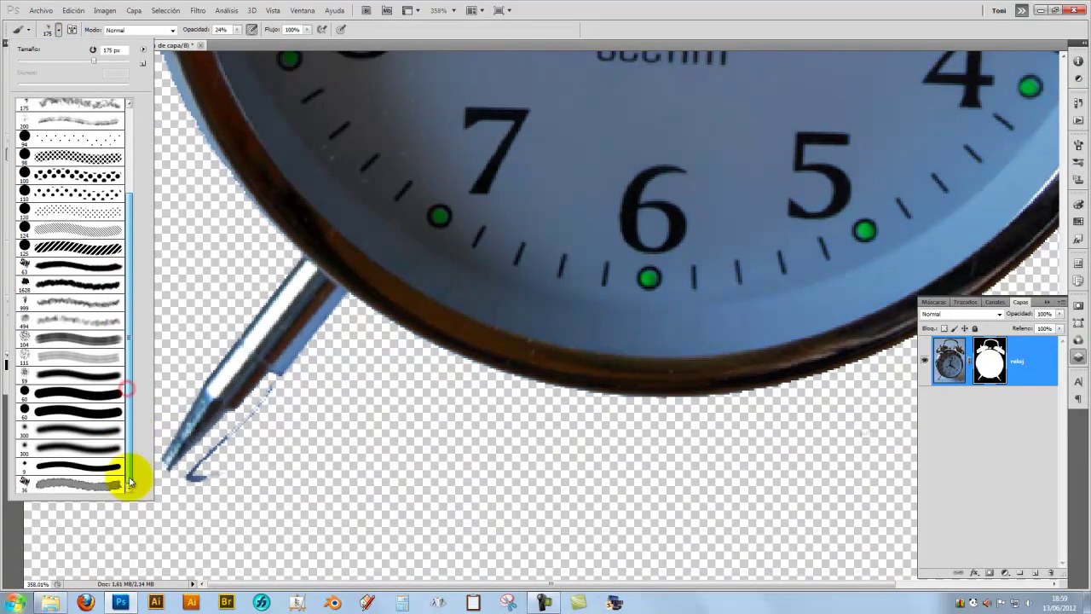
click(174, 45)
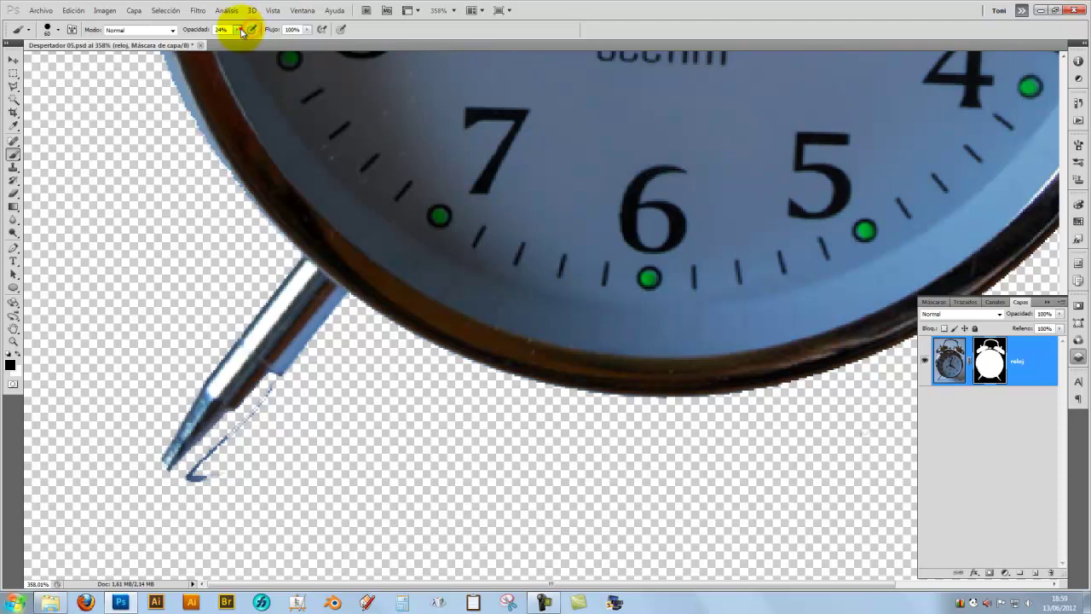
drag(238, 43, 363, 29)
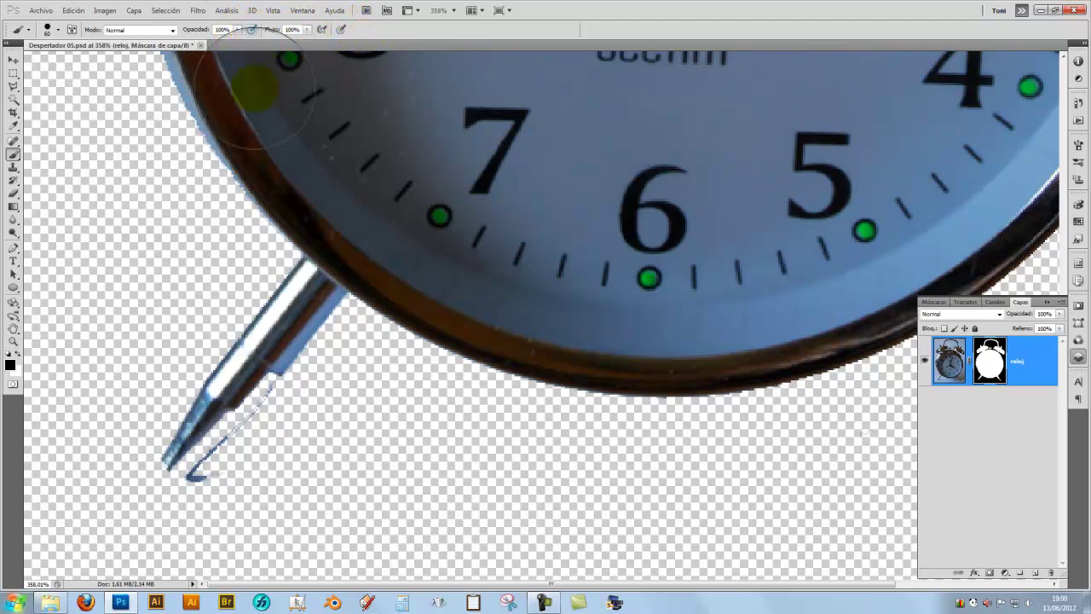
Step: Halve the brush size and paint the mask to restore the left leg and hide stray background
key(bracketleft)
key(bracketleft)
key(bracketleft)
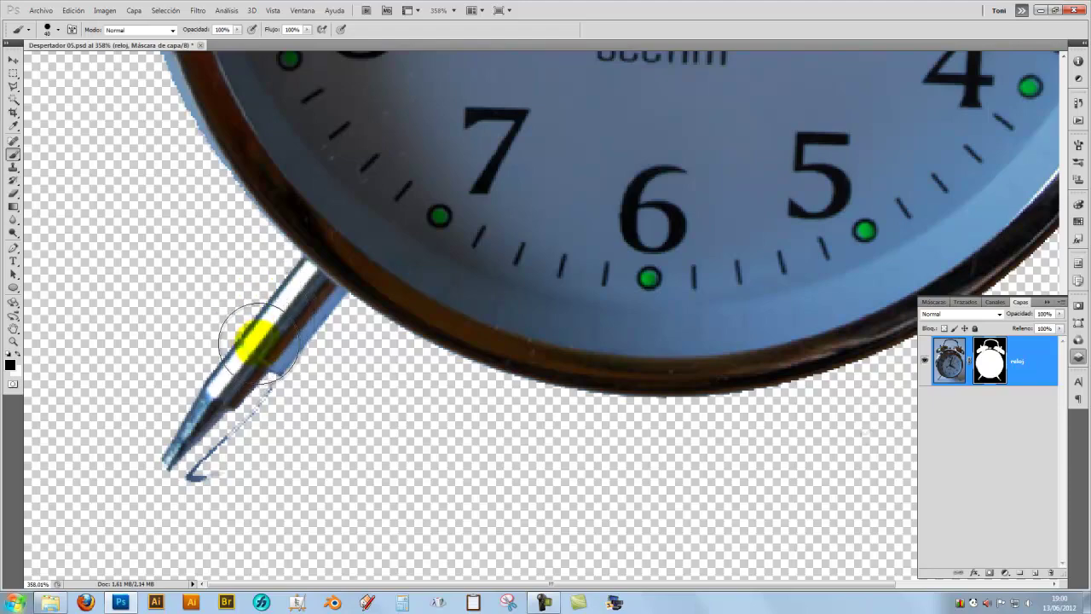
click(269, 368)
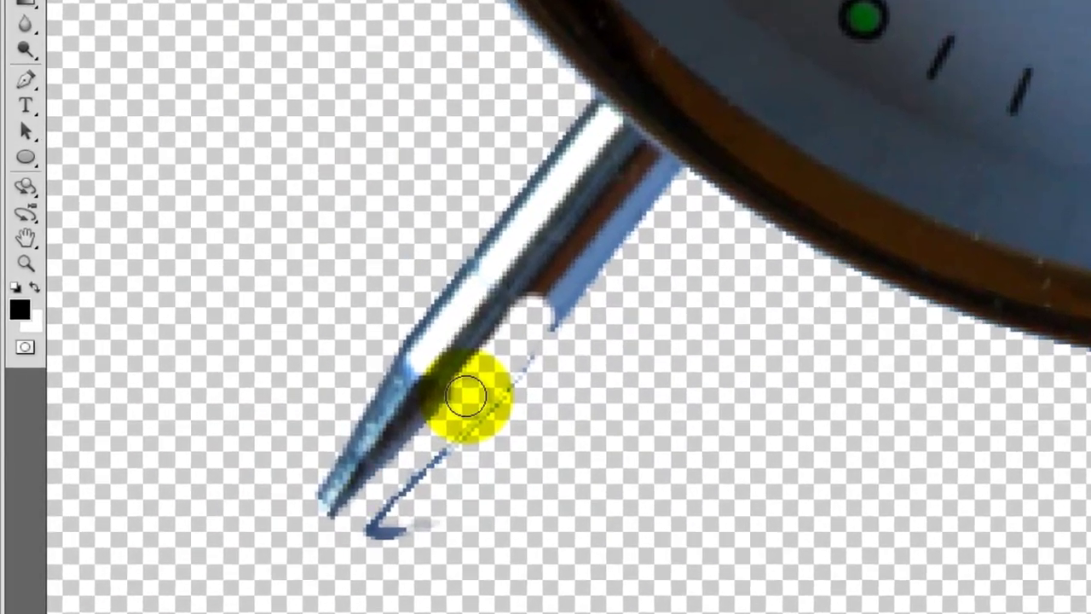
key(x)
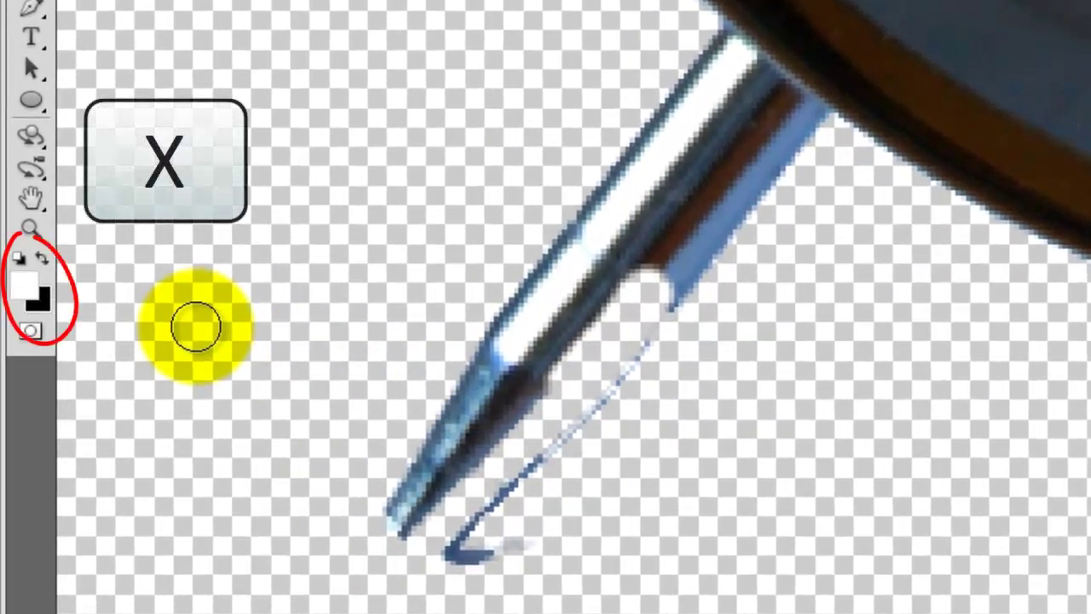
drag(653, 256, 532, 423)
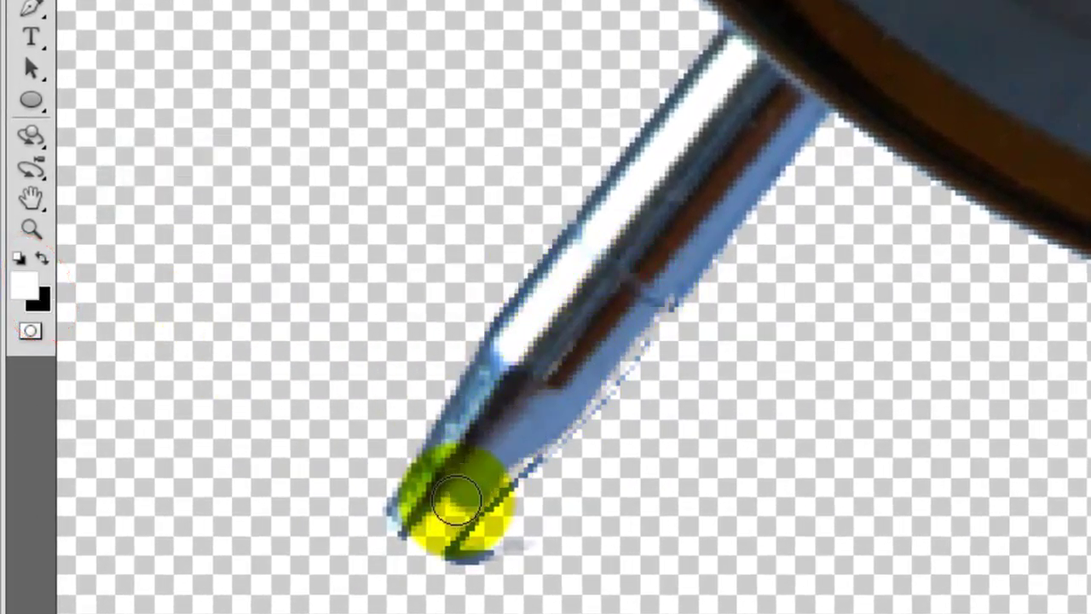
mouse_move(430, 520)
mouse_down()
mouse_move(555, 420)
mouse_move(662, 367)
mouse_move(628, 370)
mouse_move(688, 288)
mouse_up()
key(x)
key(x)
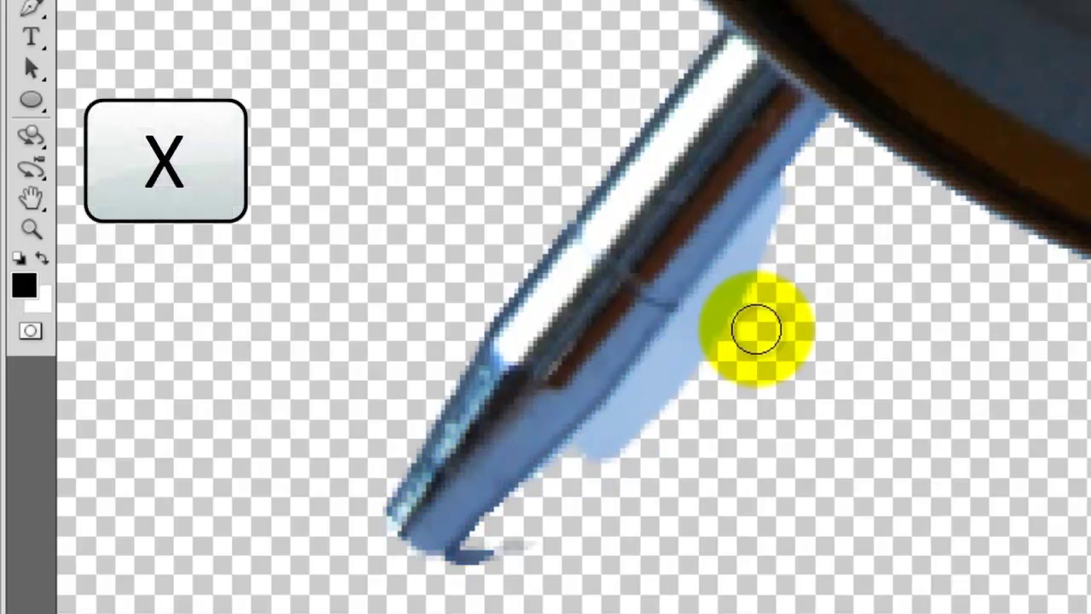
mouse_move(797, 200)
mouse_down()
mouse_move(737, 289)
mouse_move(713, 304)
mouse_move(750, 261)
mouse_move(572, 467)
mouse_up()
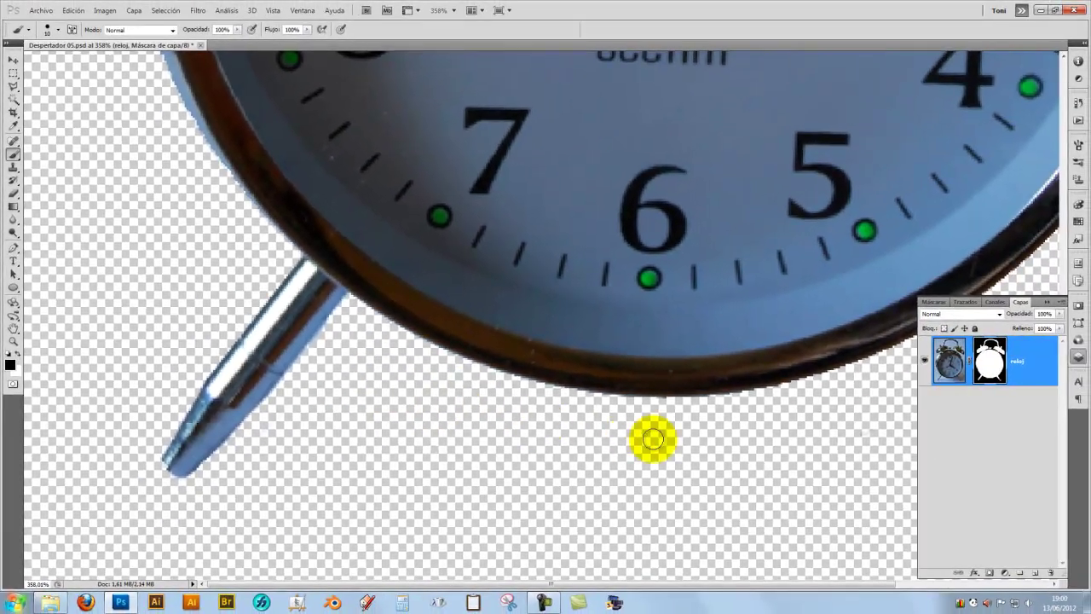
Step: Pan to the right leg and swap painting colours to clean it up
mouse_move(650, 438)
mouse_down()
mouse_move(568, 441)
mouse_move(312, 495)
mouse_up()
mouse_move(761, 467)
mouse_down()
mouse_move(761, 399)
mouse_move(840, 487)
mouse_move(872, 504)
mouse_up()
key(x)
key(x)
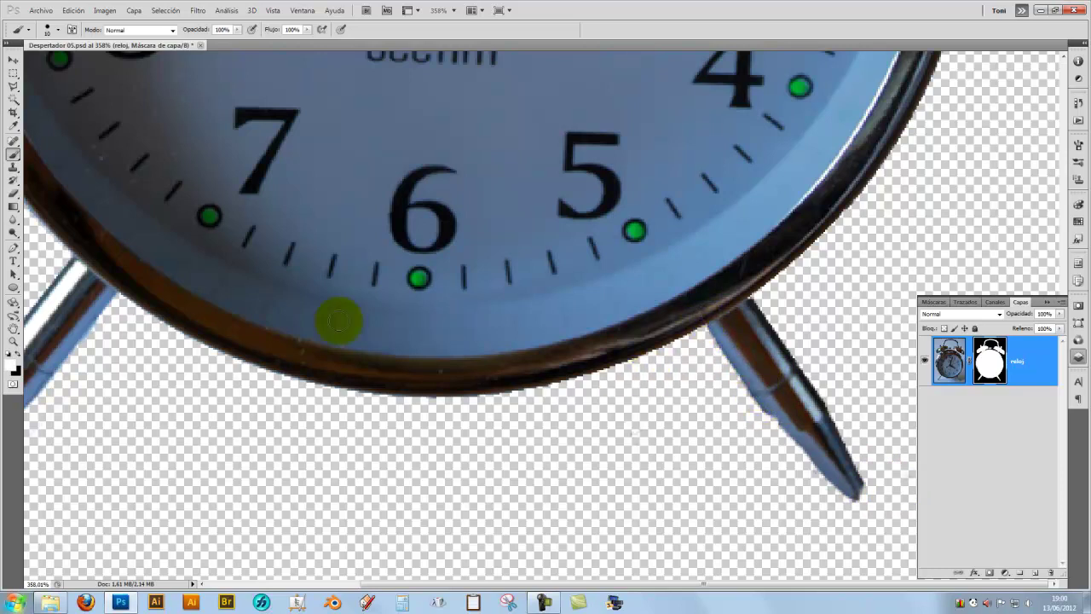
Step: Fit the whole clock on screen and toggle the reloj mask off and on, leaving it enabled
click(14, 342)
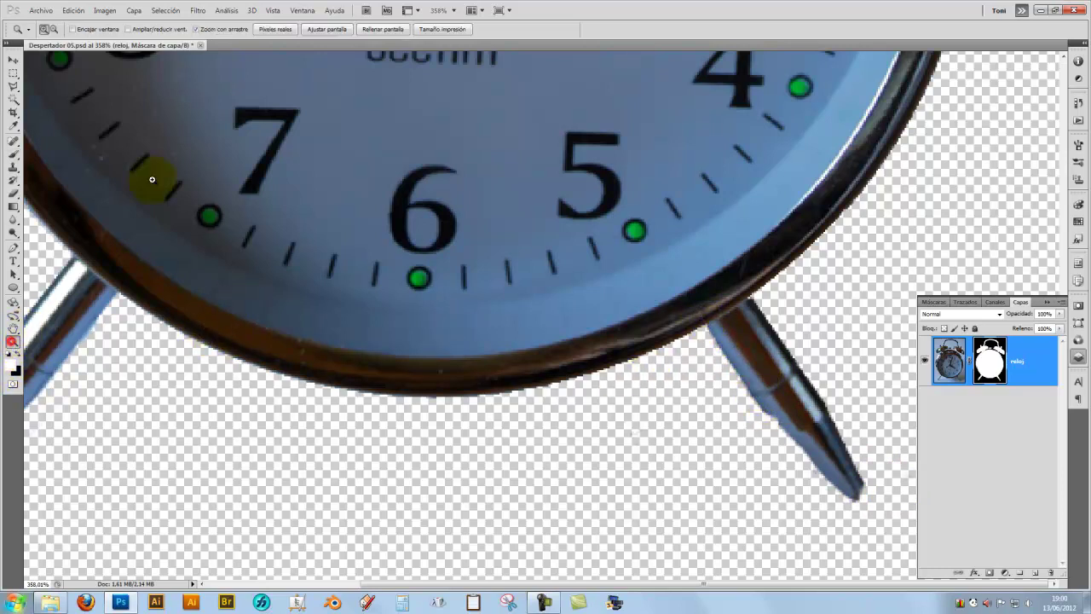
click(340, 29)
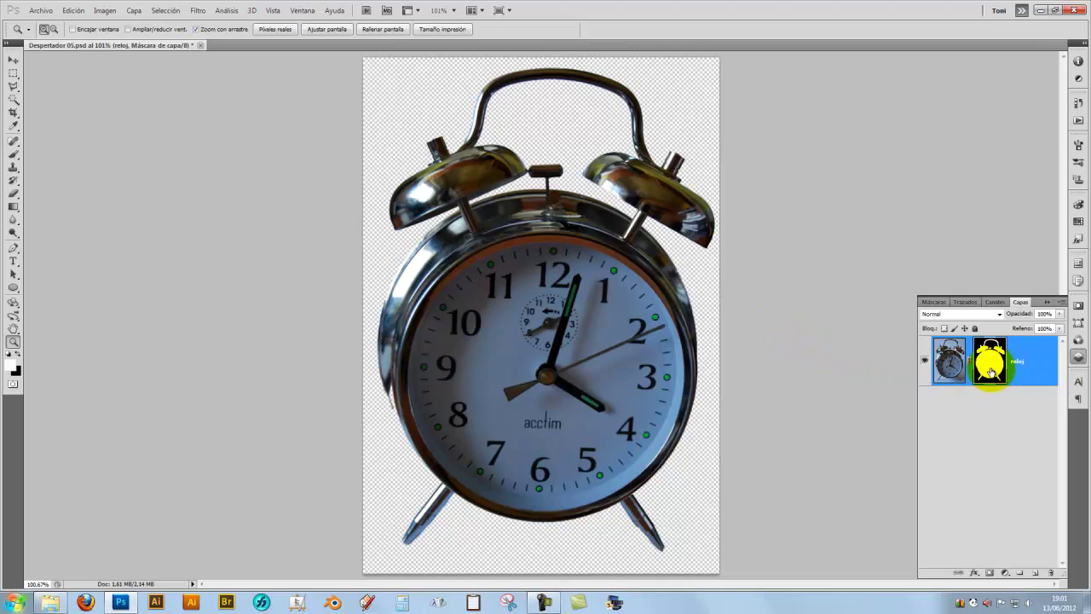
shift+click(990, 372)
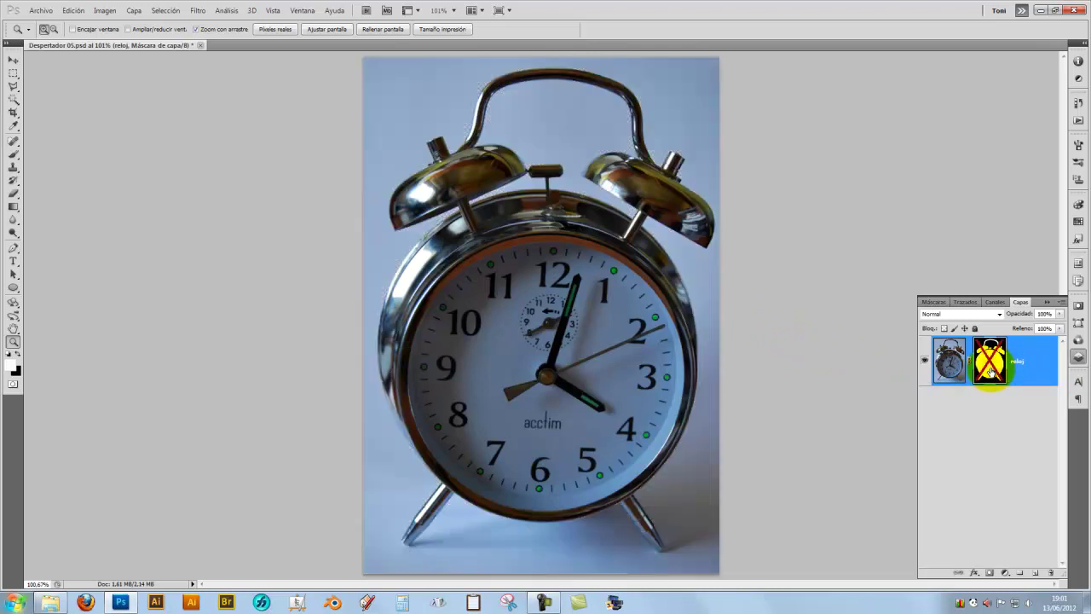
shift+click(991, 372)
shift+click(990, 372)
shift+click(990, 372)
shift+click(991, 371)
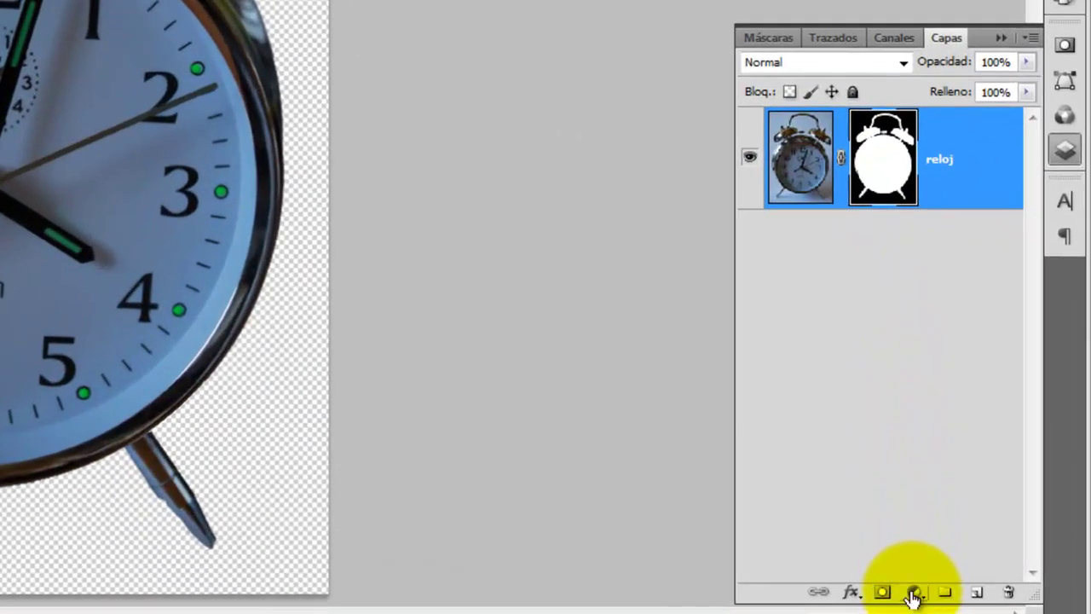
Step: Add a Degradado fill layer with the red–green preset and move it below reloj
click(912, 593)
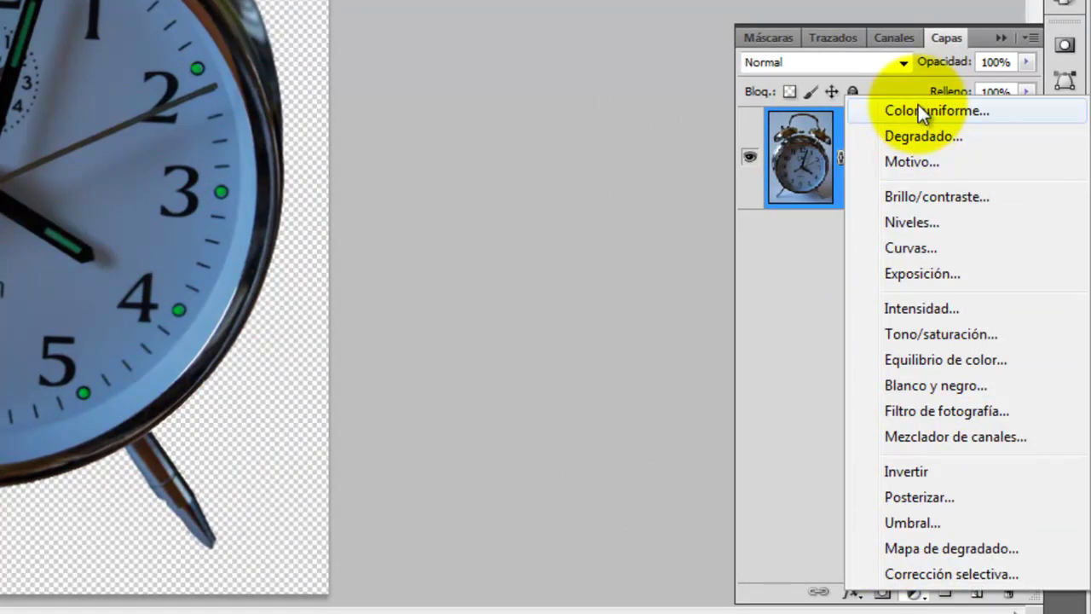
click(920, 134)
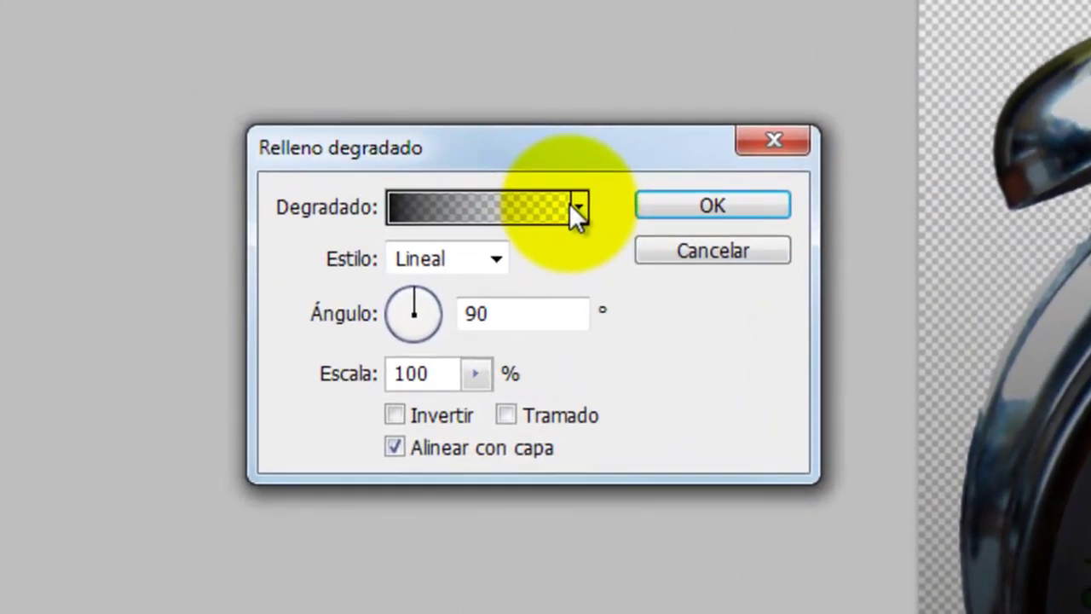
click(577, 212)
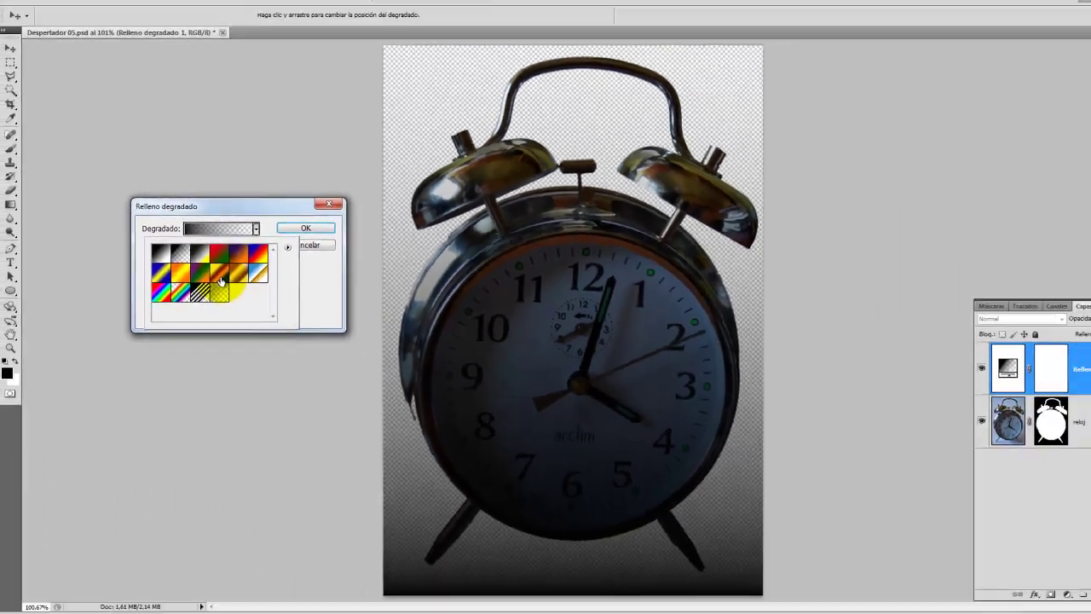
click(210, 275)
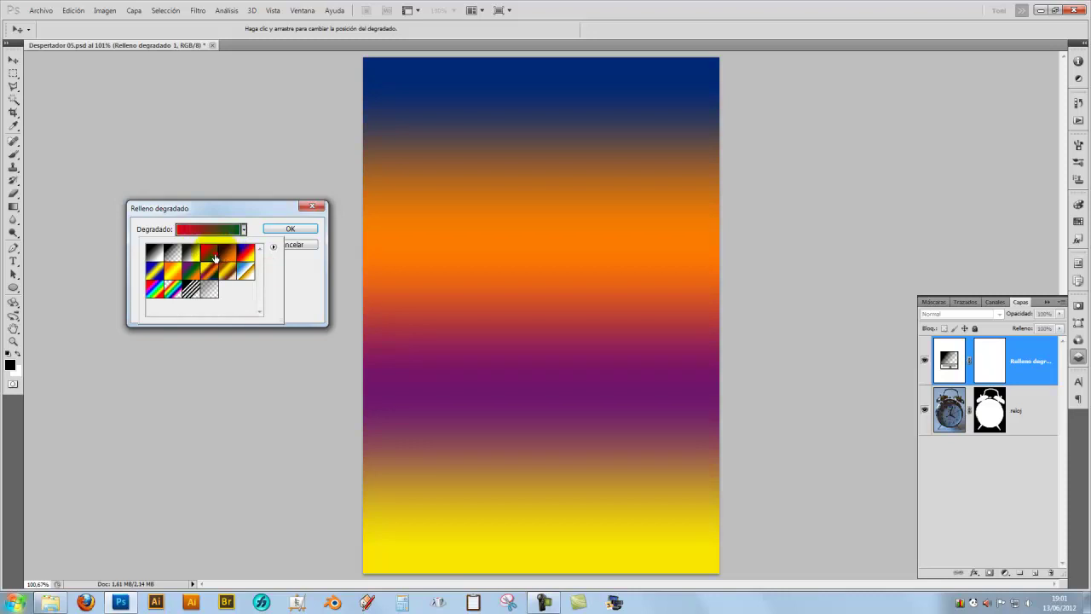
click(290, 229)
key(z)
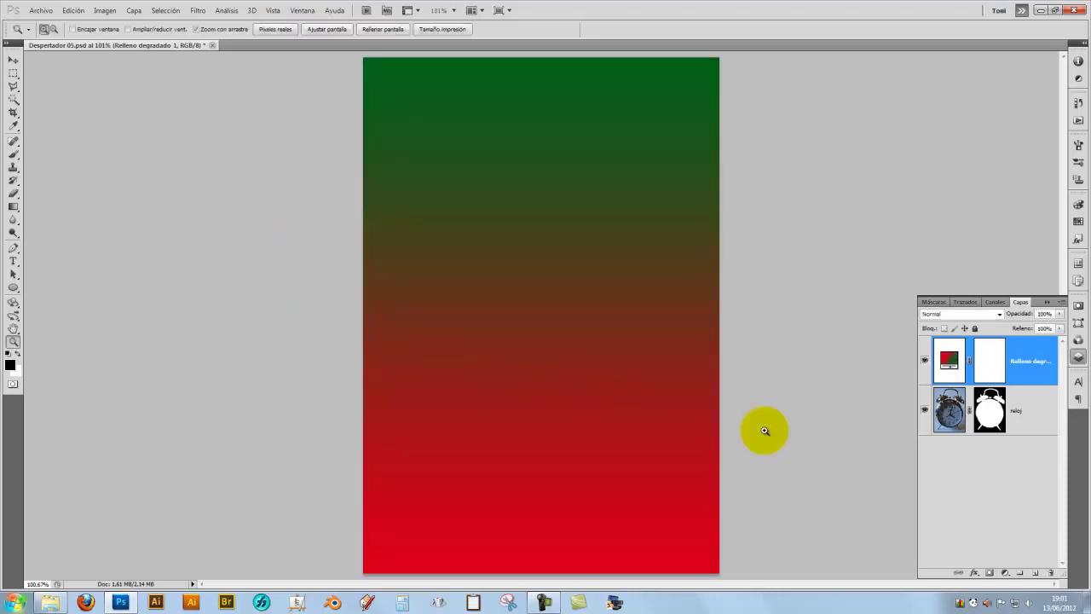
drag(951, 362, 1036, 471)
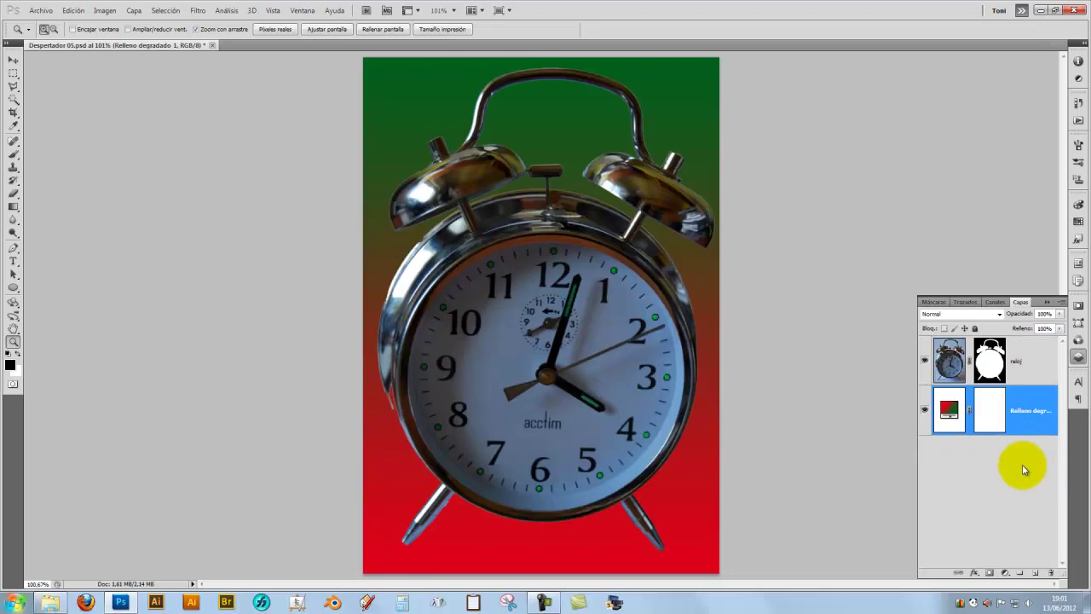
Step: Edit the fill gradient: move the red stop to 34% and add a yellow stop at 0%
double_click(947, 413)
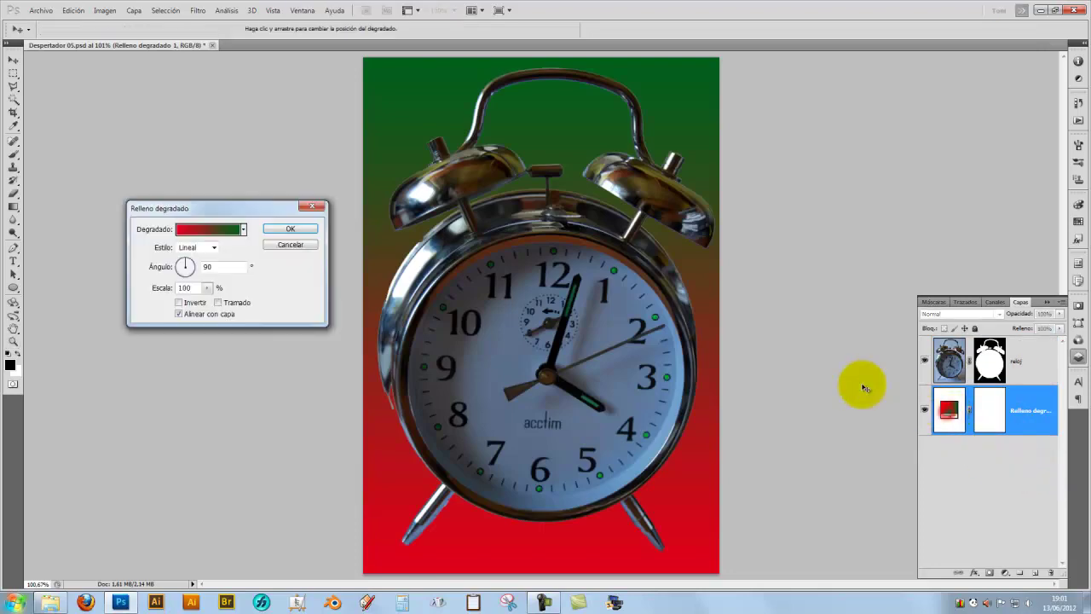
click(205, 232)
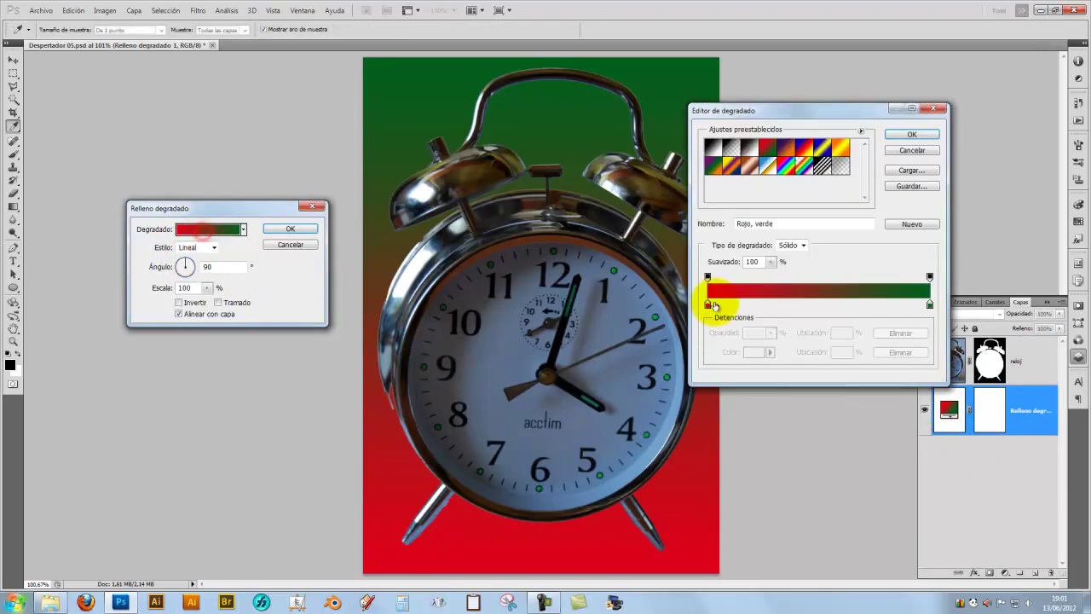
drag(708, 305, 781, 305)
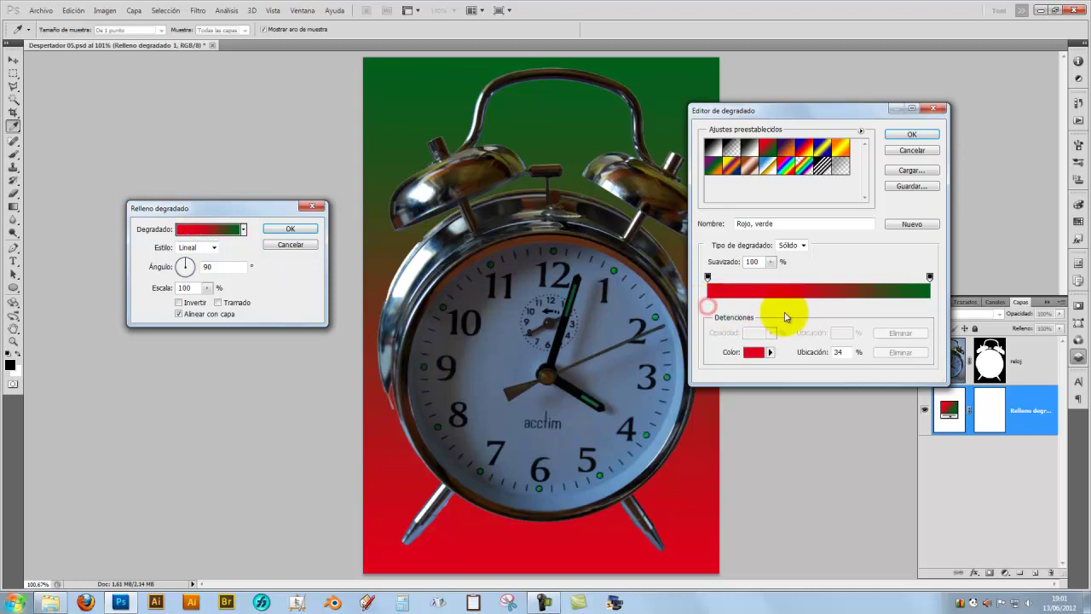
double_click(708, 307)
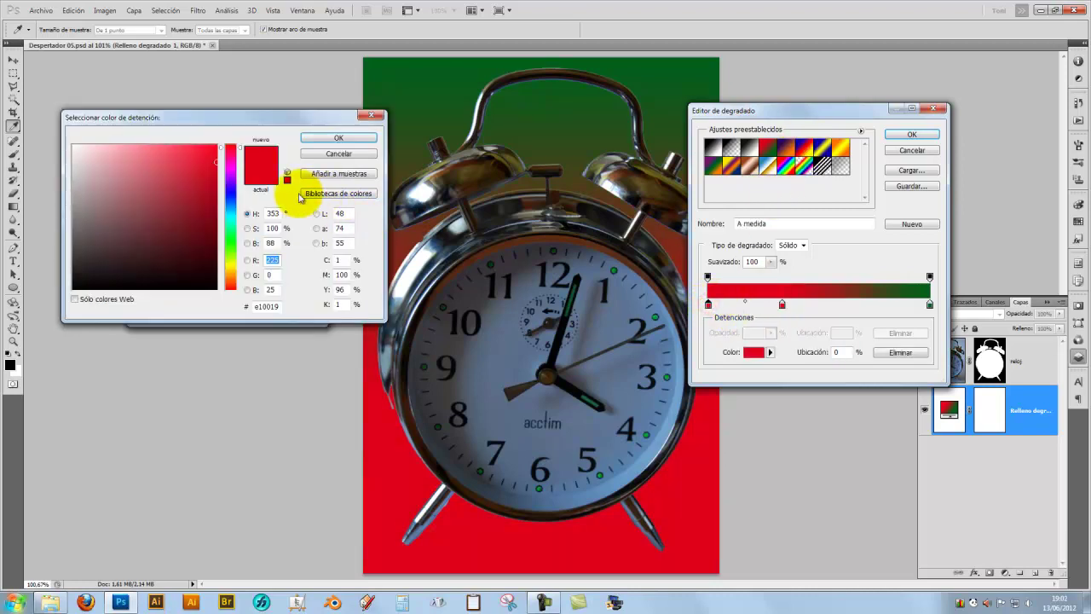
drag(231, 274, 231, 266)
click(185, 153)
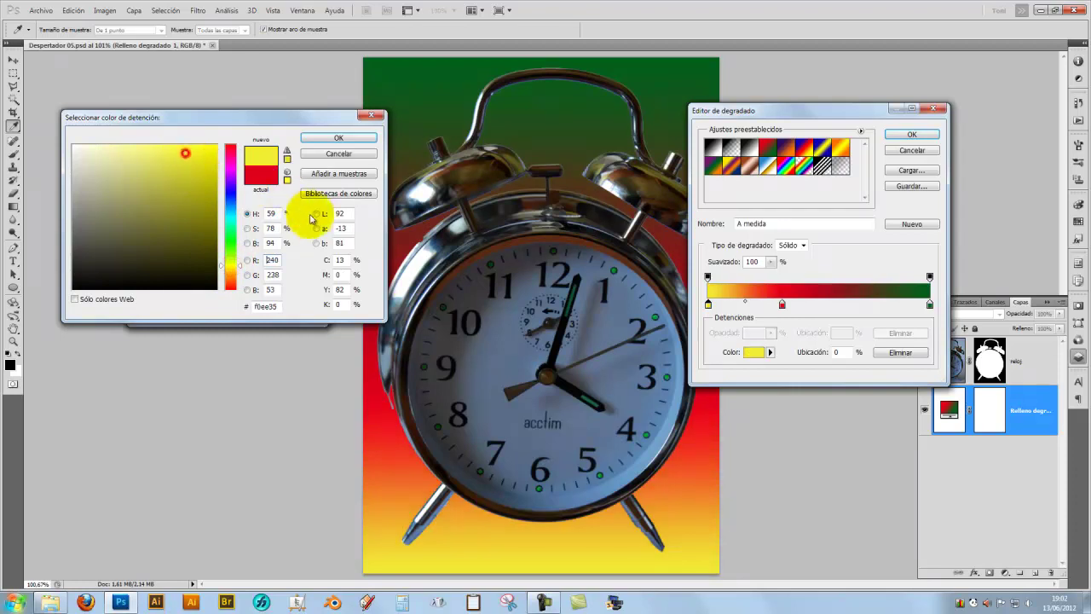
click(354, 139)
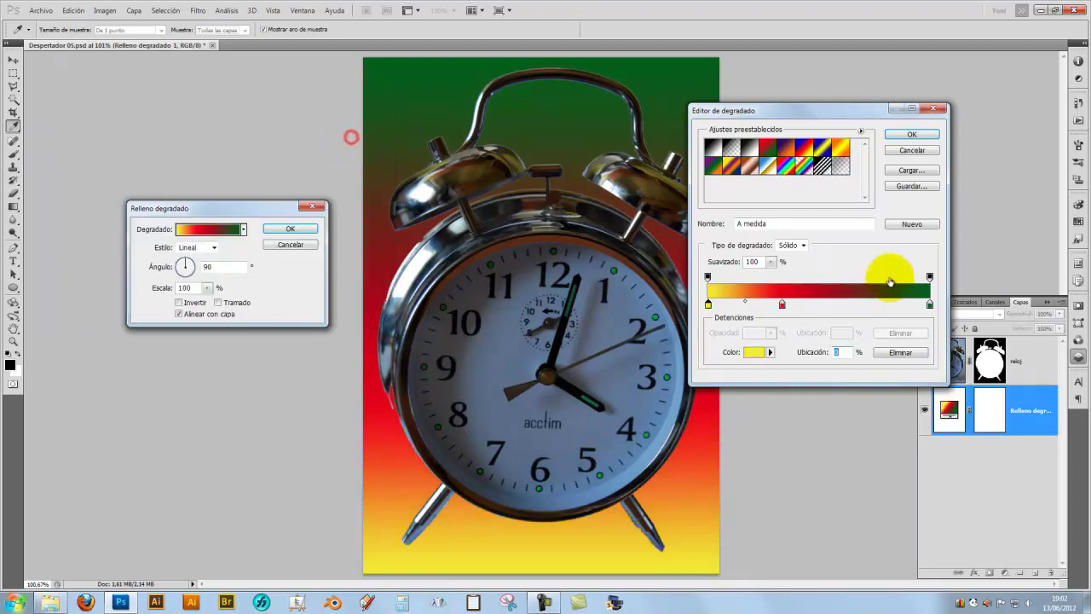
click(909, 135)
Step: Angle the gradient roughly horizontal, apply it, compare its visibility, and select reloj
drag(190, 269, 175, 271)
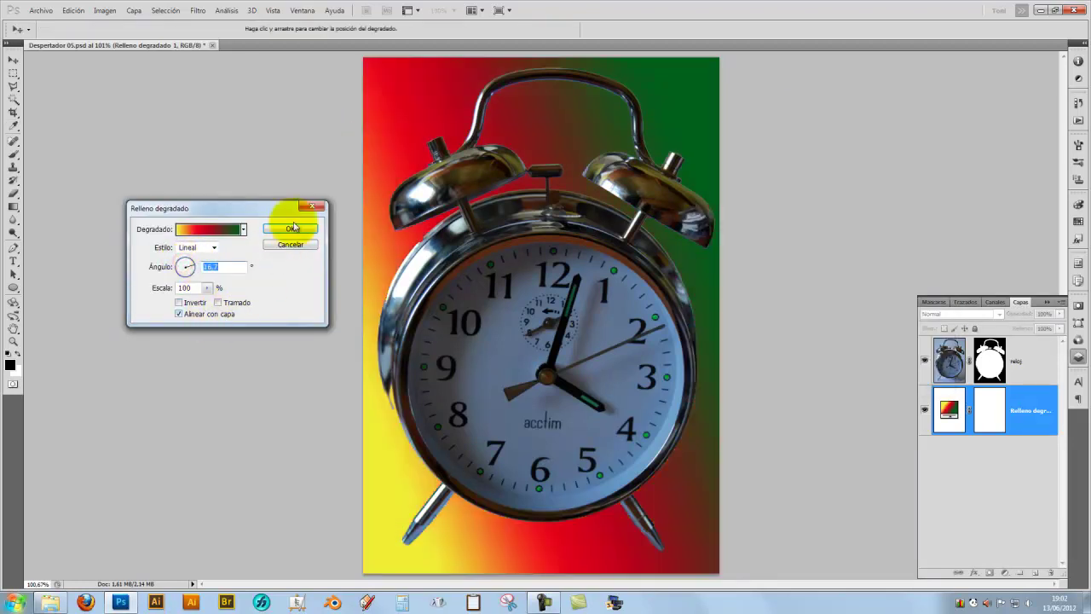
click(290, 230)
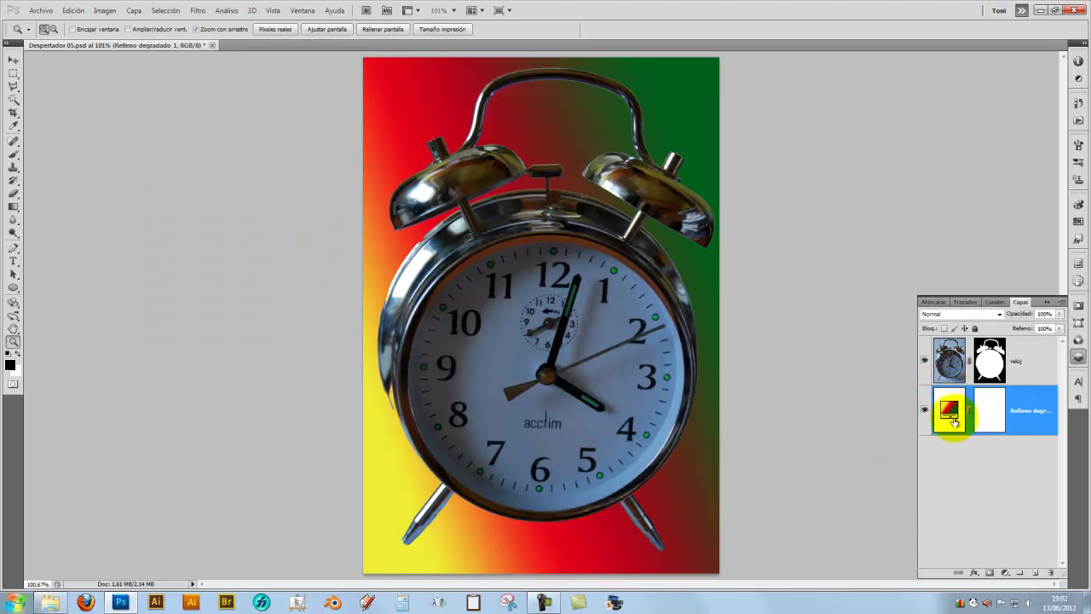
click(925, 413)
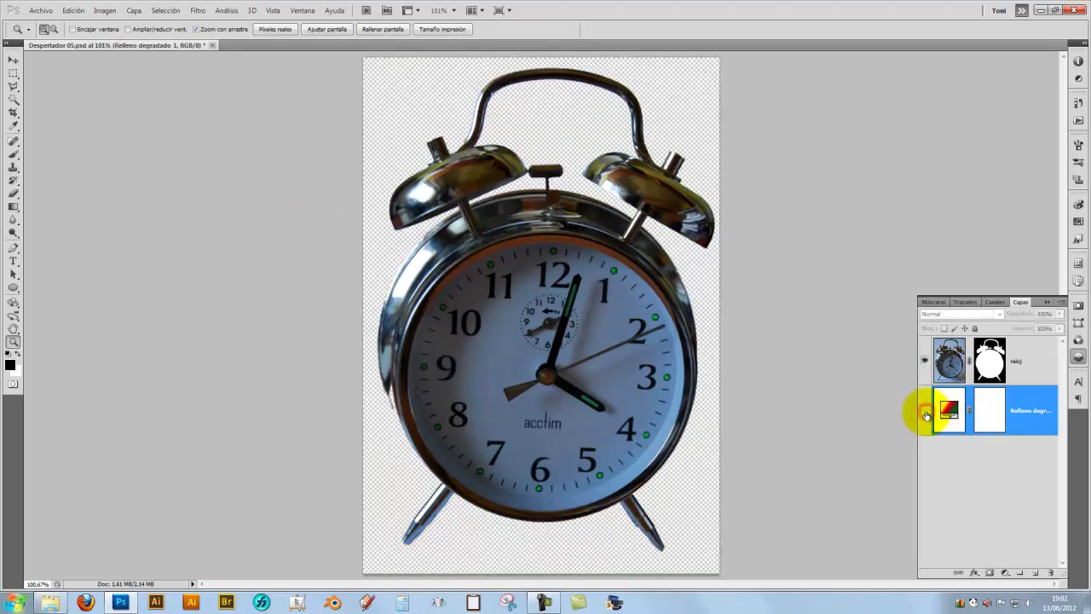
click(926, 413)
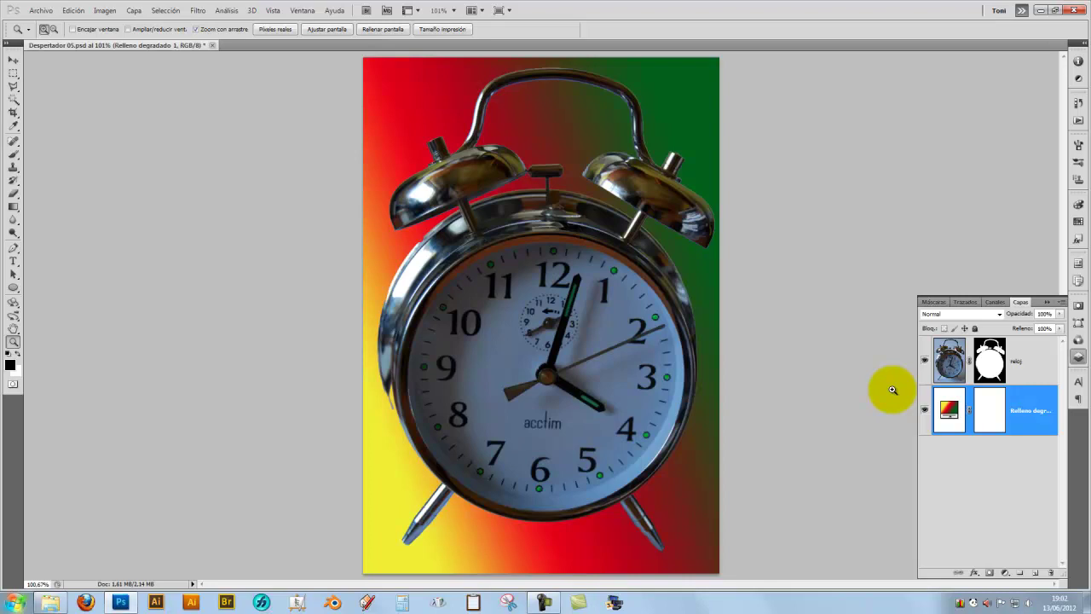
click(952, 363)
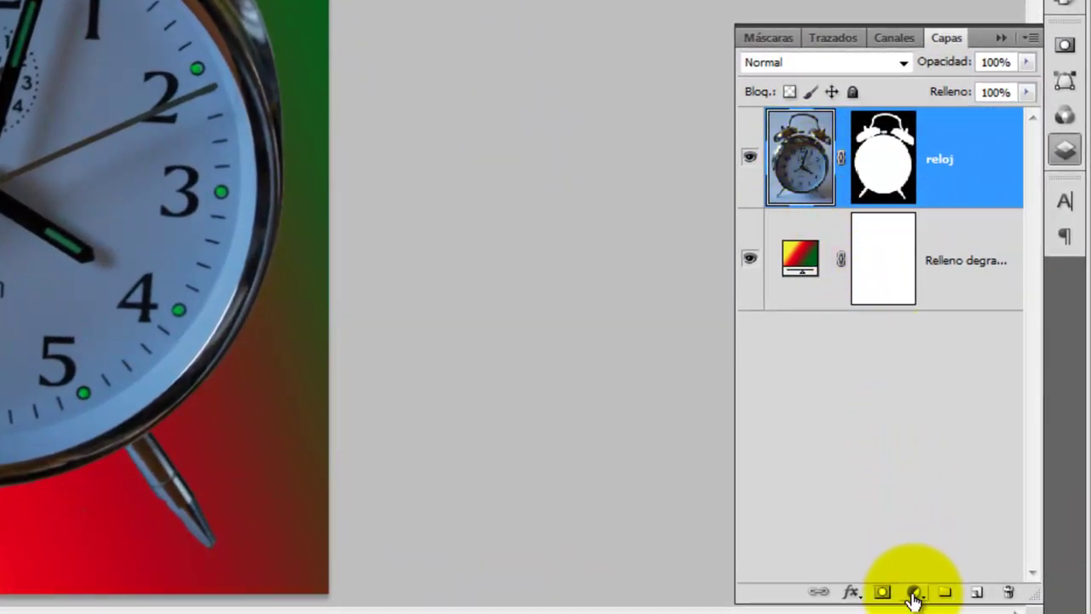
Step: Add a Levels adjustment with white point lowered to 213 and midtones adjusted
click(914, 593)
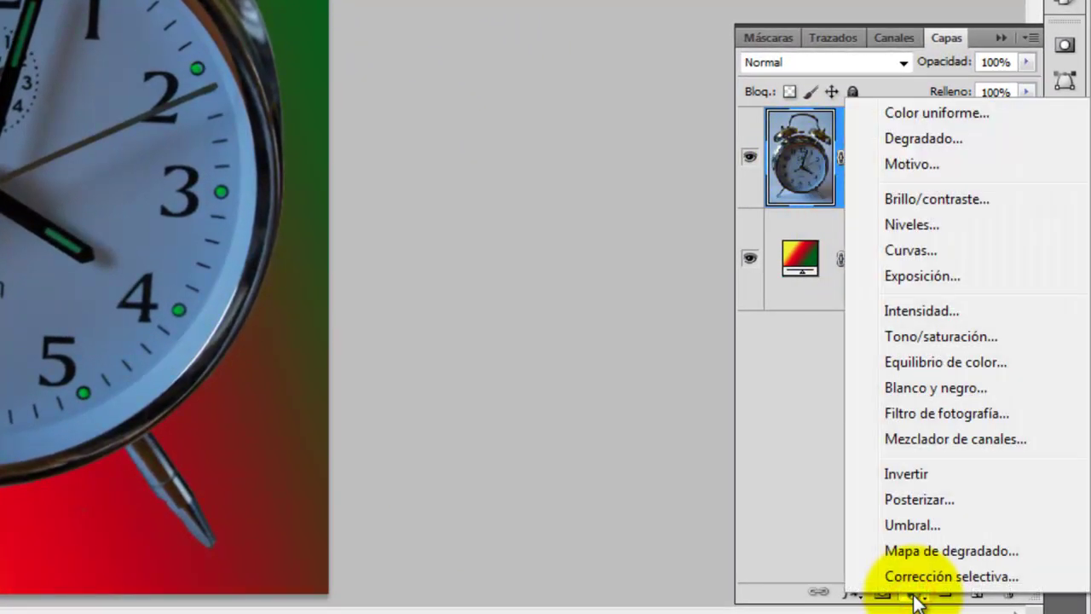
click(911, 226)
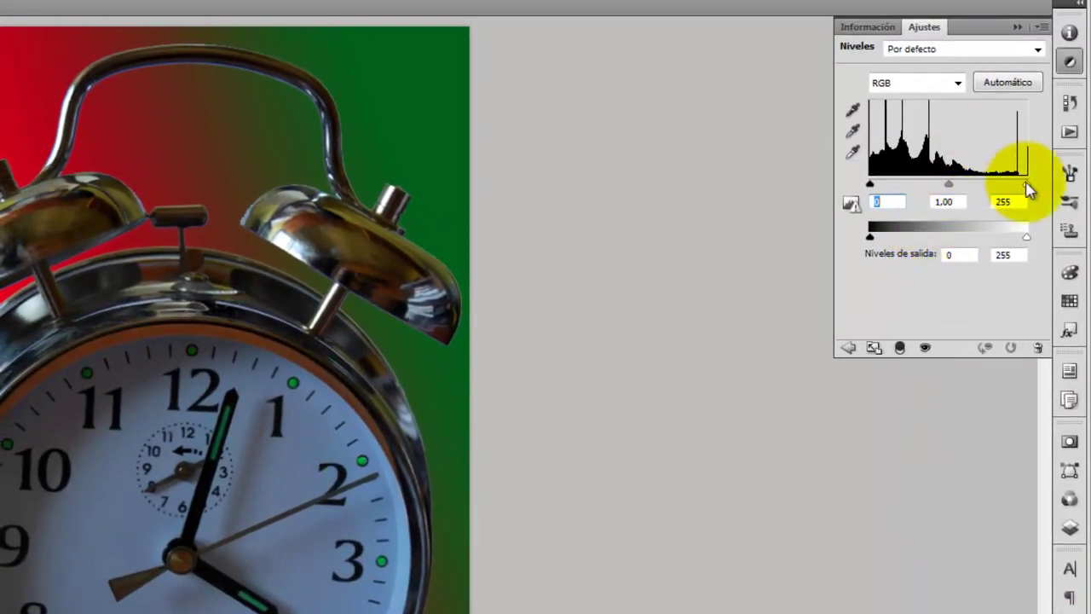
drag(1026, 185, 1002, 184)
mouse_move(936, 185)
mouse_down()
mouse_move(969, 192)
mouse_move(892, 189)
mouse_move(920, 198)
mouse_move(869, 200)
mouse_move(938, 190)
mouse_move(906, 195)
mouse_up()
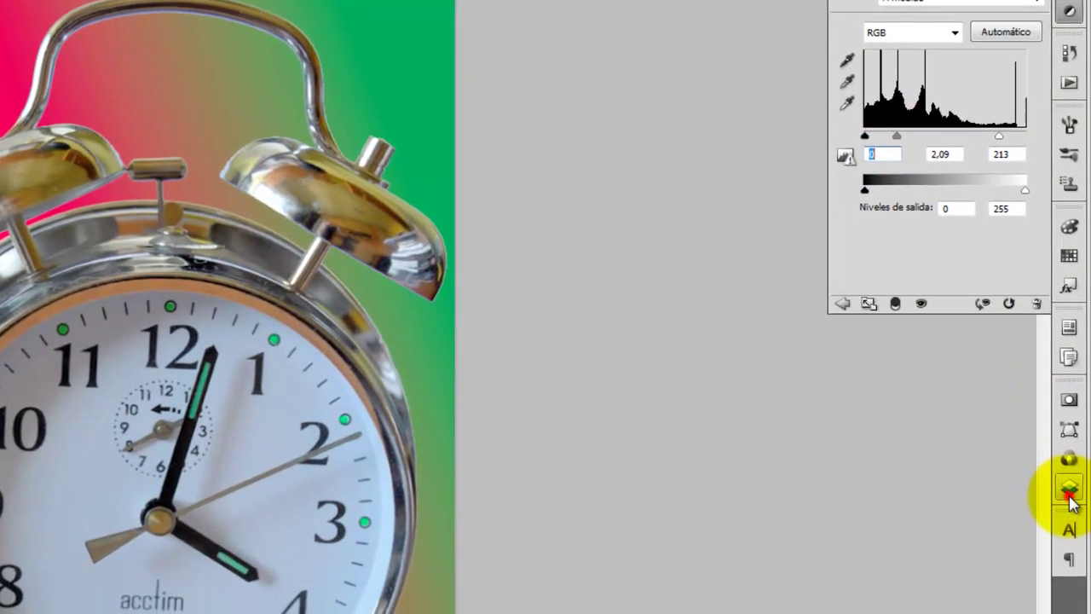
Step: Select Niveles 1 and apply Crear máscara de recorte so it clips to reloj
click(1070, 530)
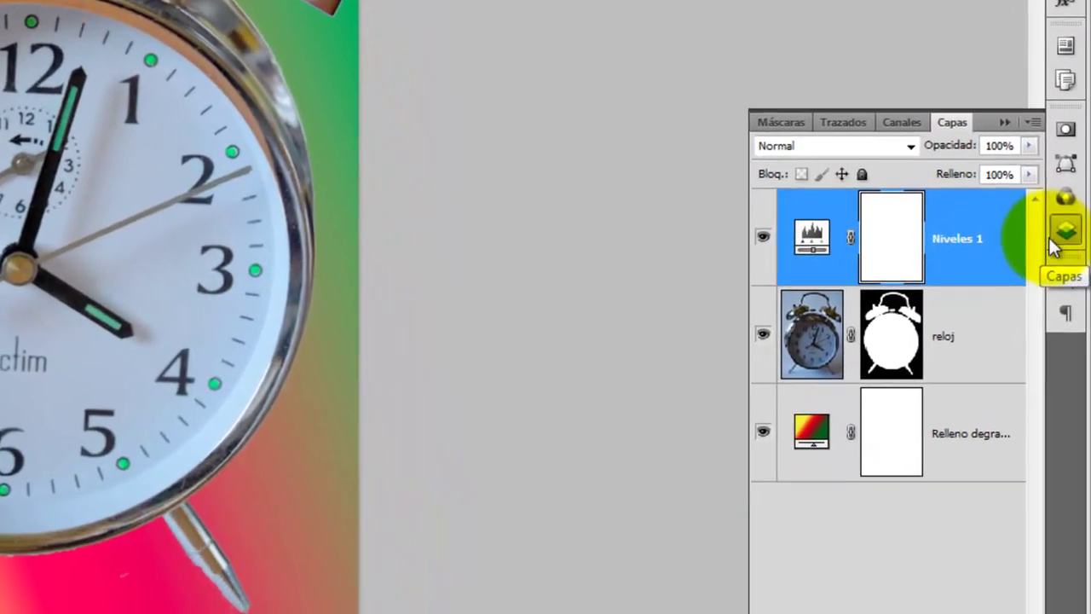
click(800, 175)
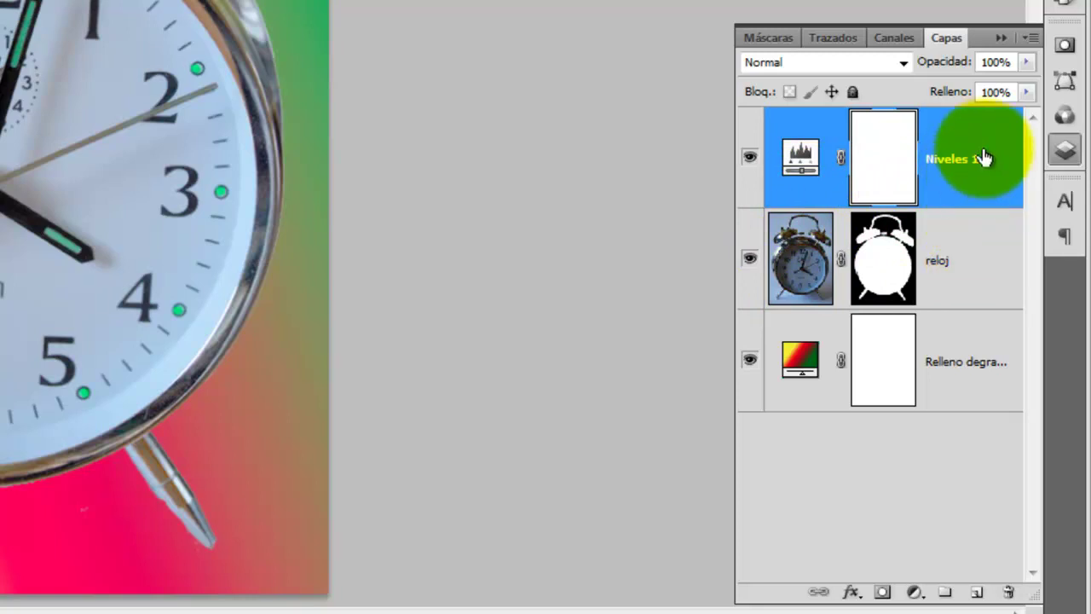
click(1032, 37)
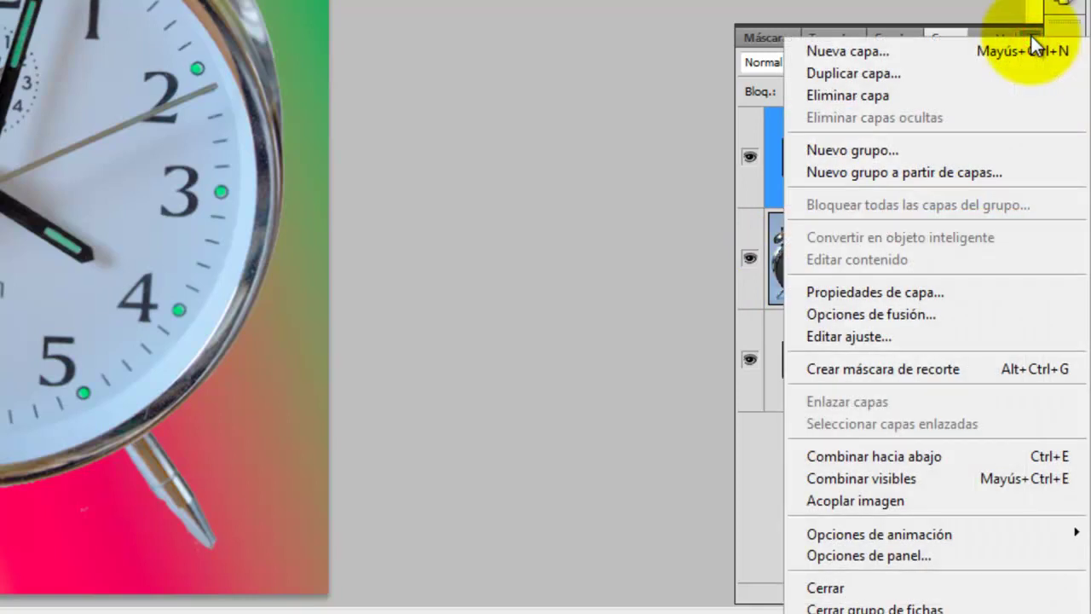
click(938, 368)
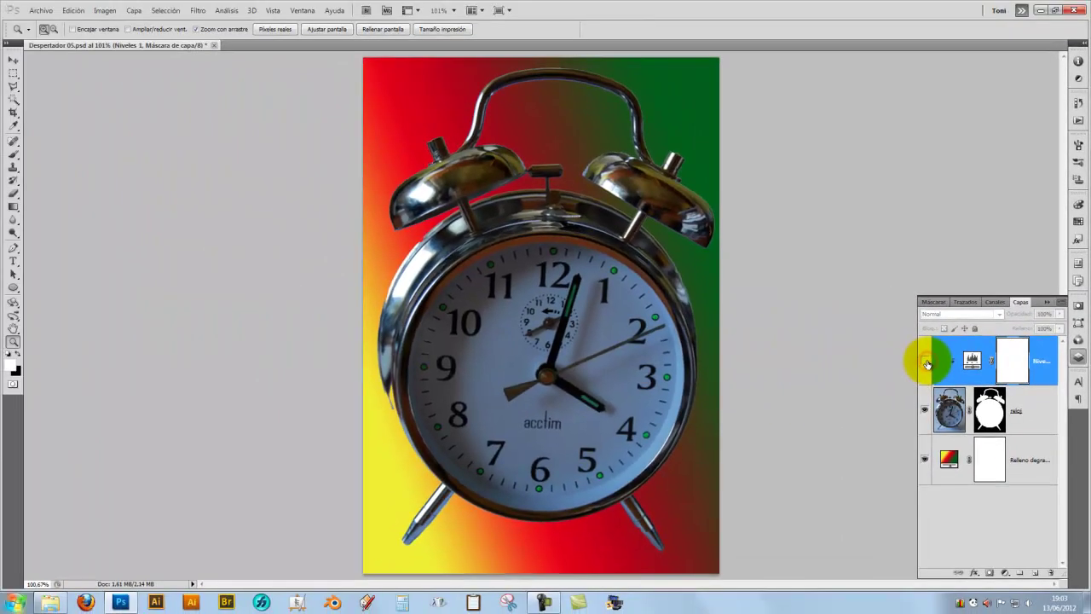
Step: Toggle the Niveles 1 layer's visibility to compare the clock with and without Levels
click(926, 363)
click(926, 364)
click(927, 364)
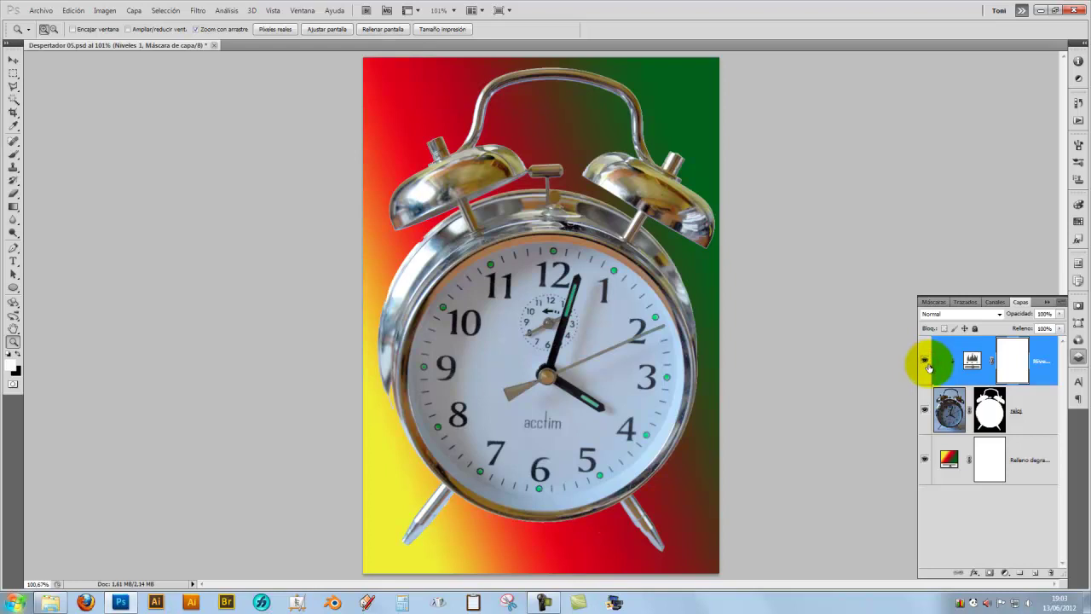
click(975, 362)
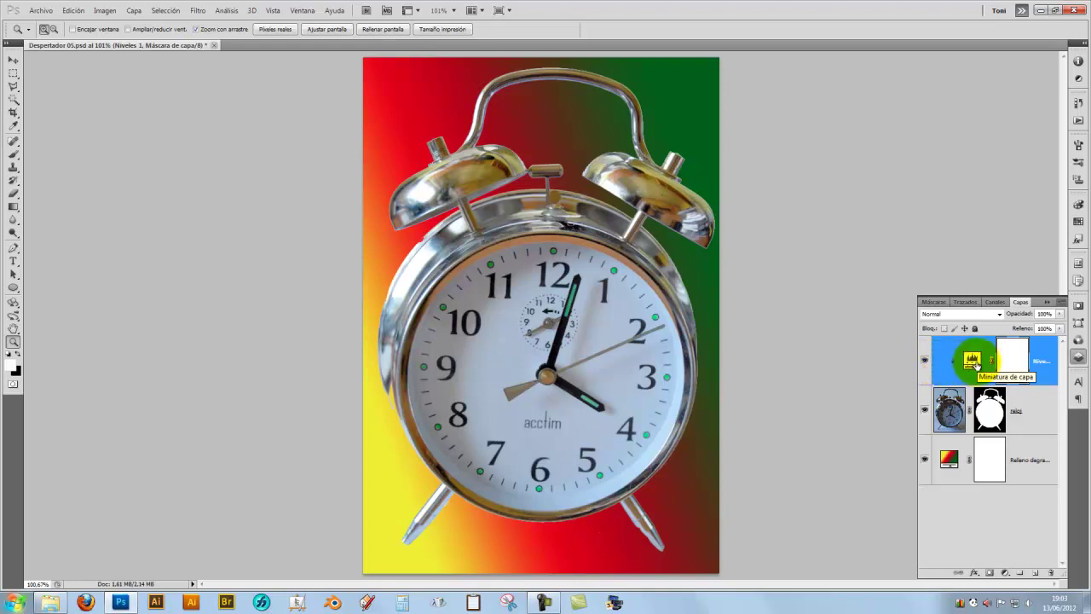
click(925, 360)
click(925, 360)
click(969, 362)
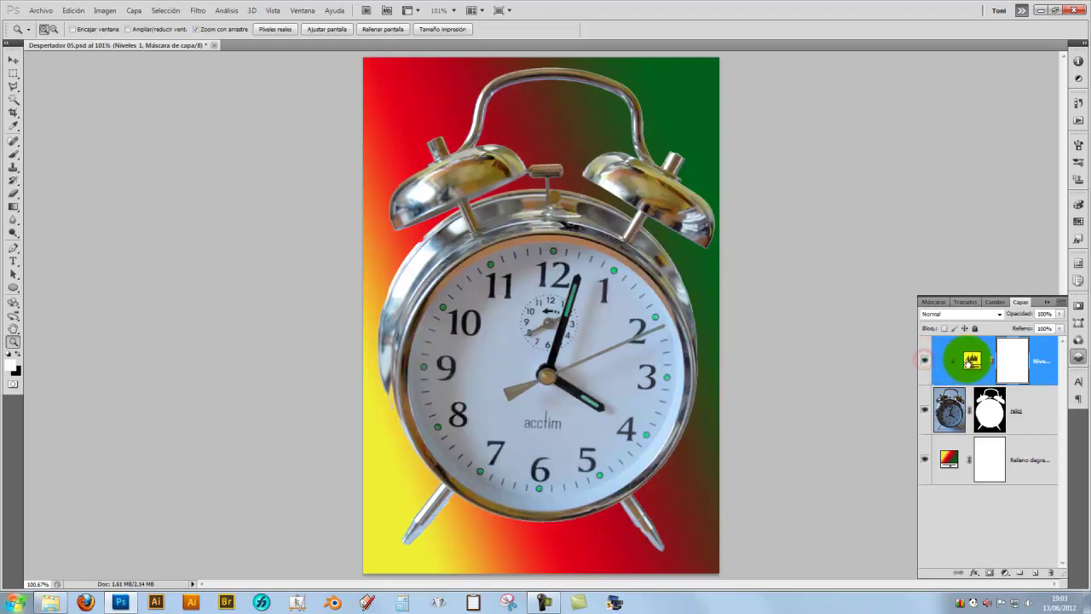
Step: Set Niveles 1 input levels to about 0 / 2.28 / 213 to brighten the clock
click(973, 363)
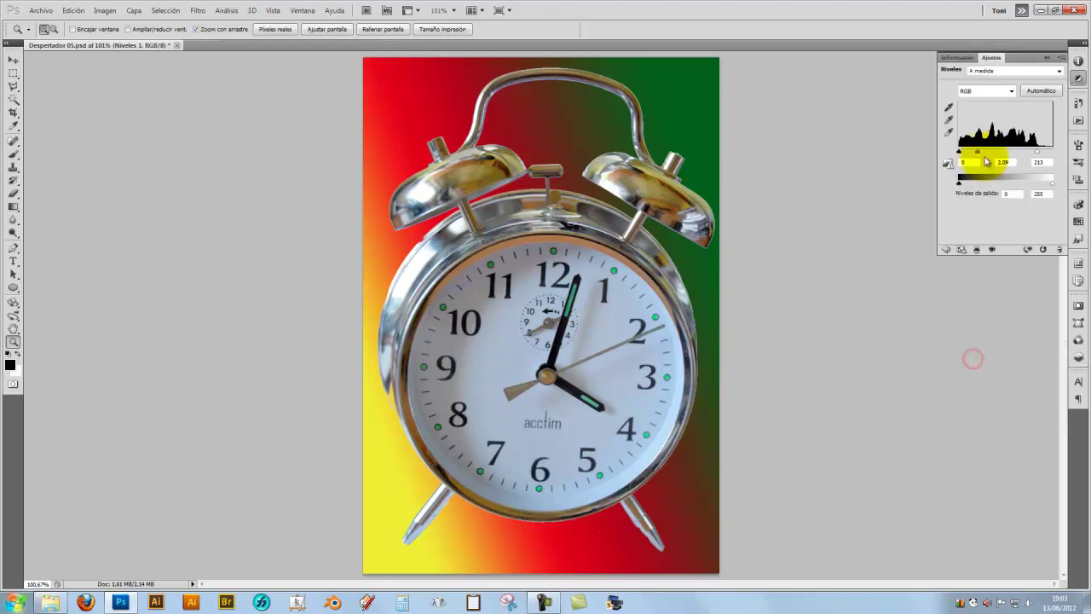
drag(976, 152, 1023, 152)
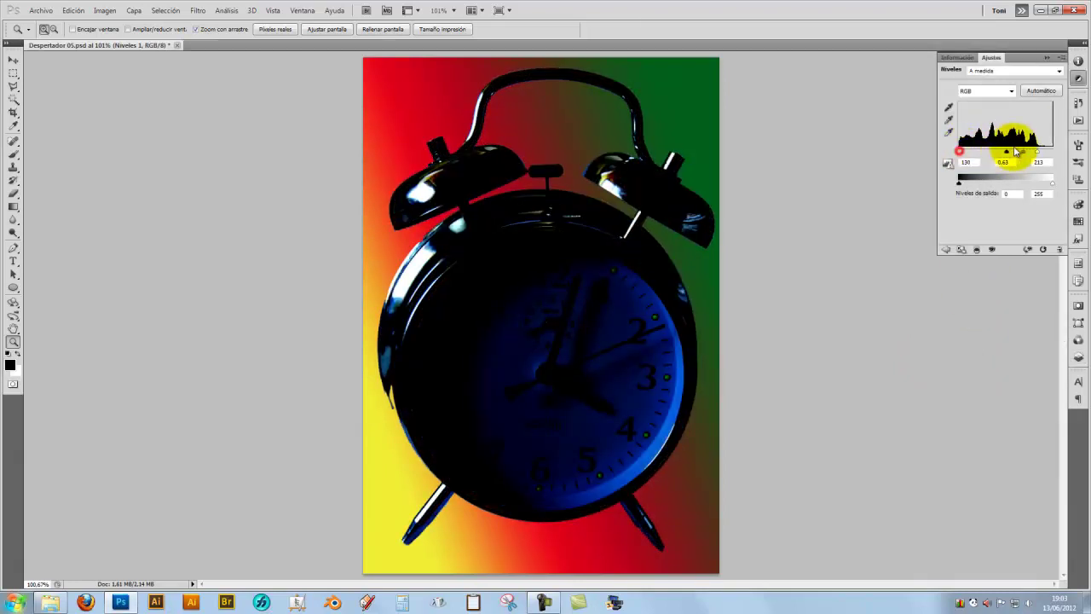
click(1078, 358)
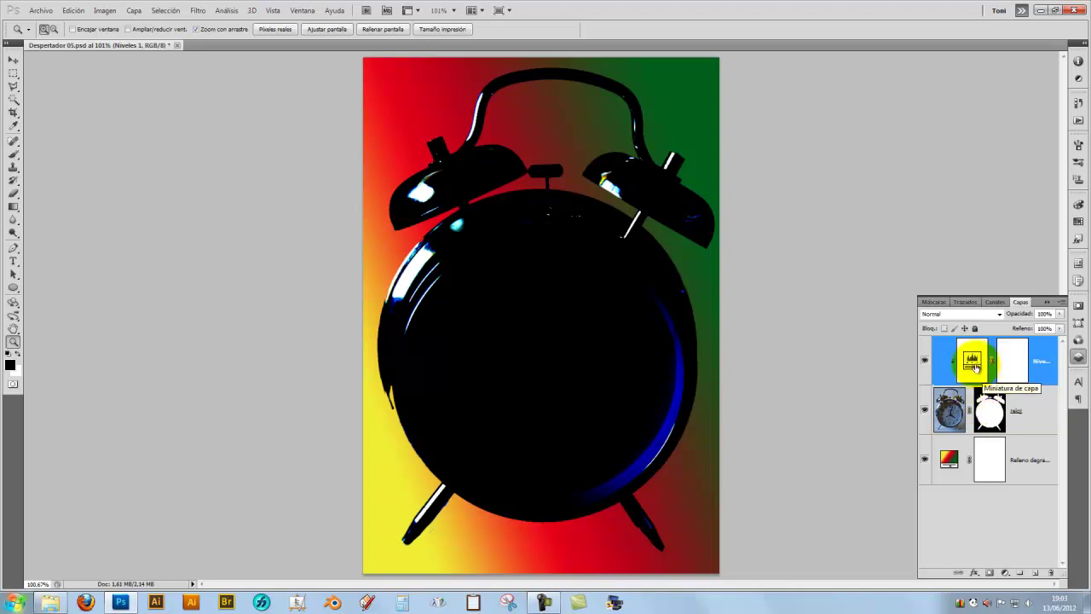
double_click(974, 365)
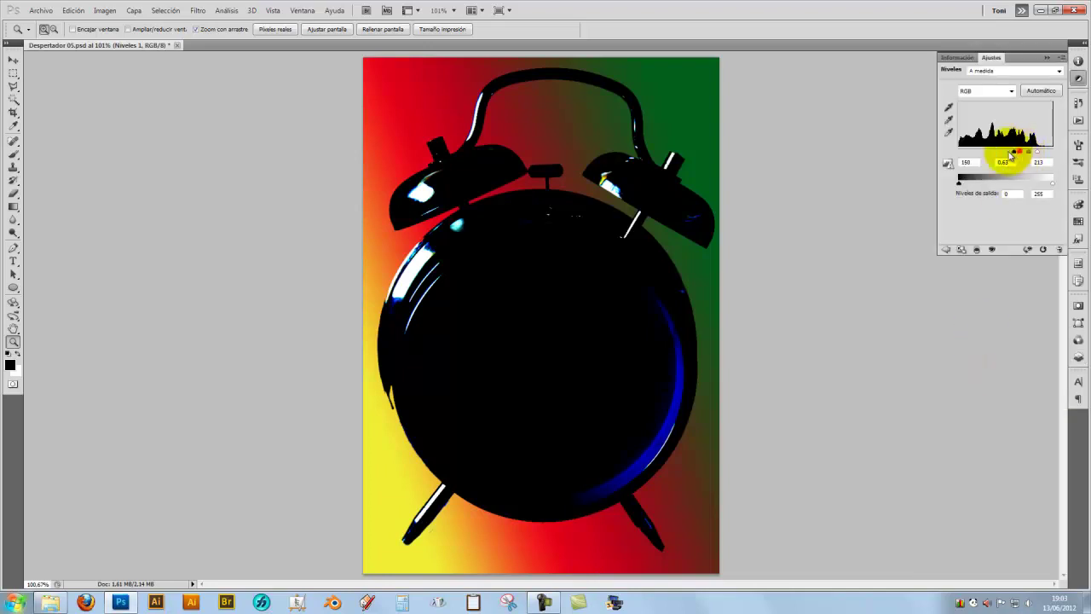
drag(1011, 156, 945, 158)
mouse_move(1015, 154)
mouse_down()
mouse_move(960, 161)
mouse_move(976, 161)
mouse_up()
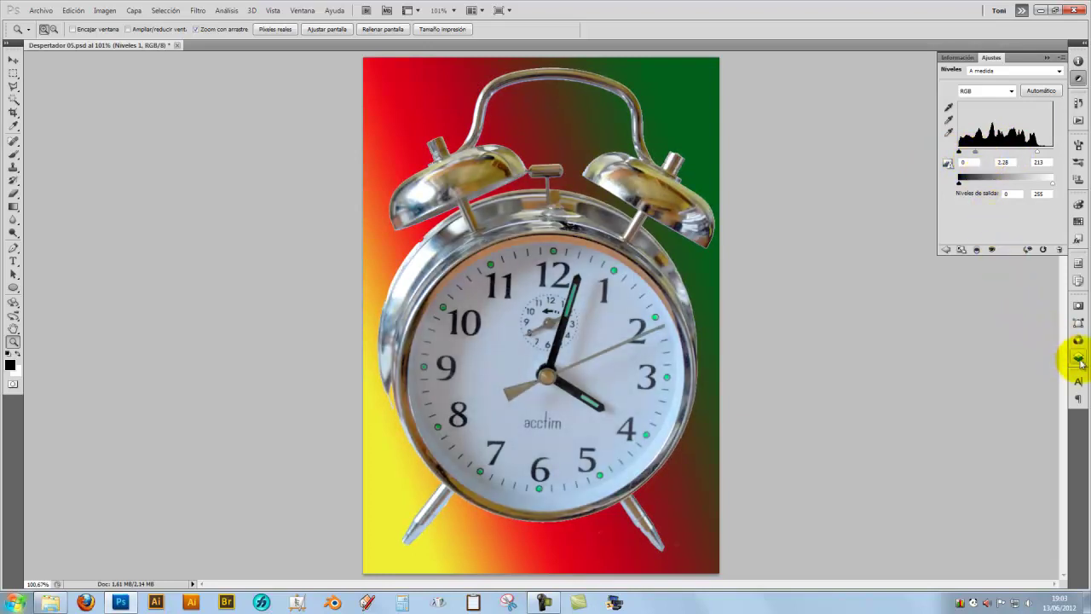
click(1078, 360)
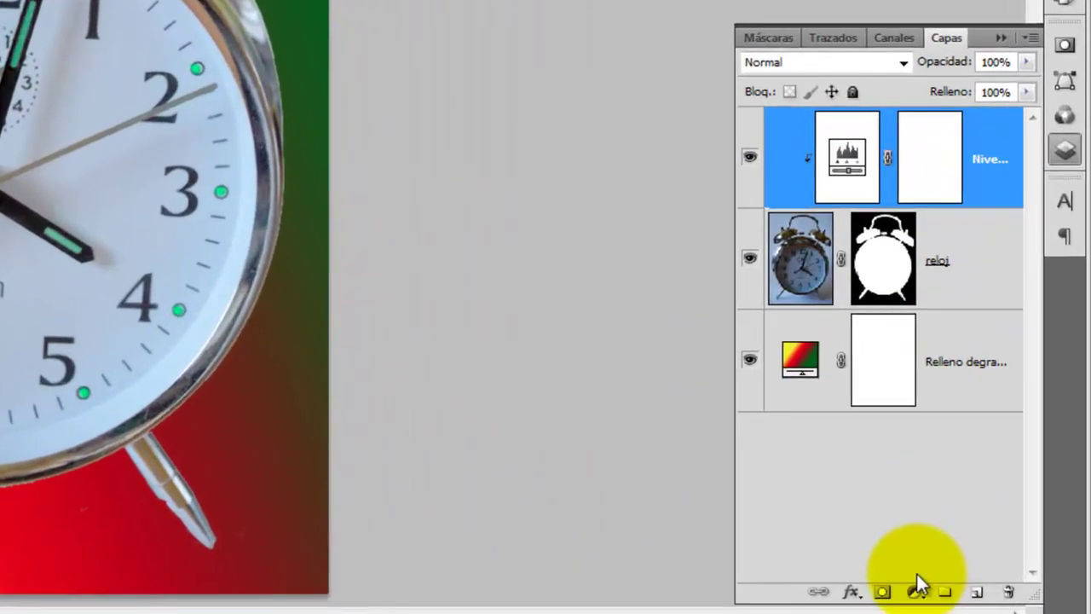
Step: Add a Colorear Hue/Saturation adjustment with saturation 83 and hue 224
click(1006, 572)
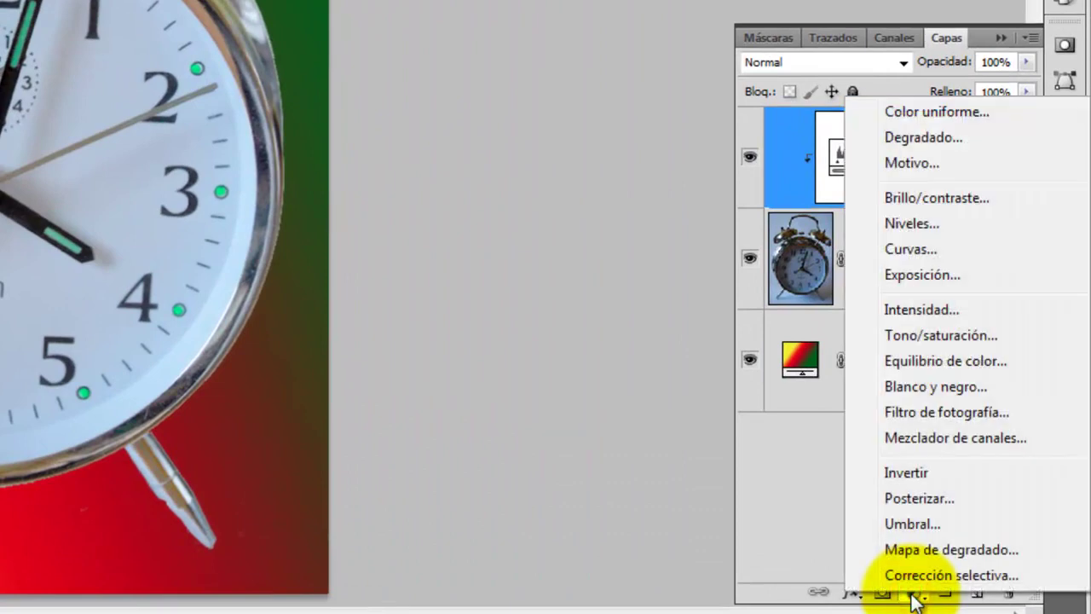
click(925, 337)
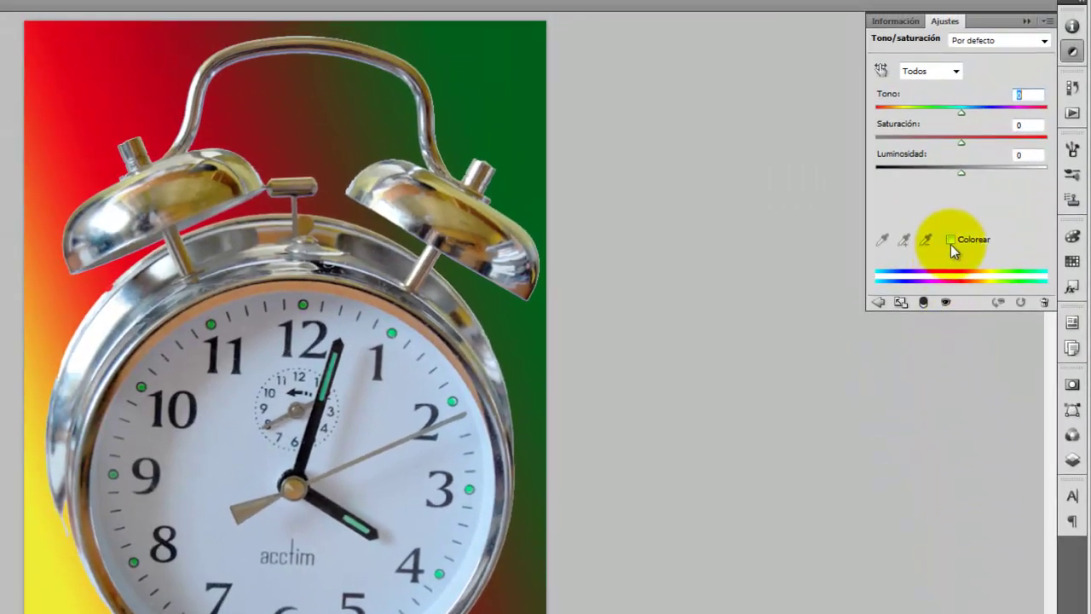
click(951, 240)
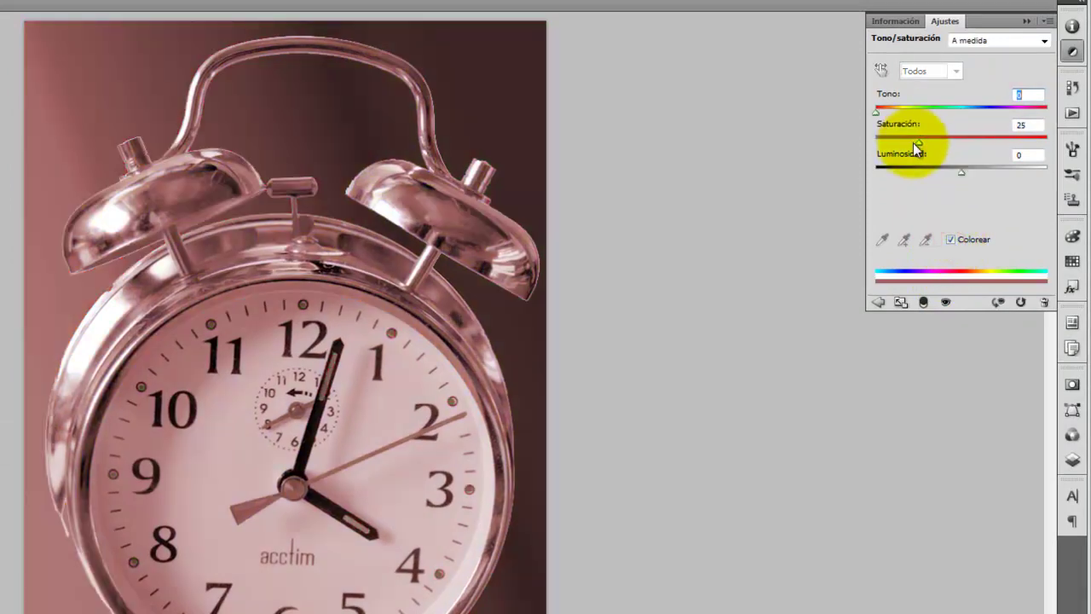
drag(920, 142, 1019, 142)
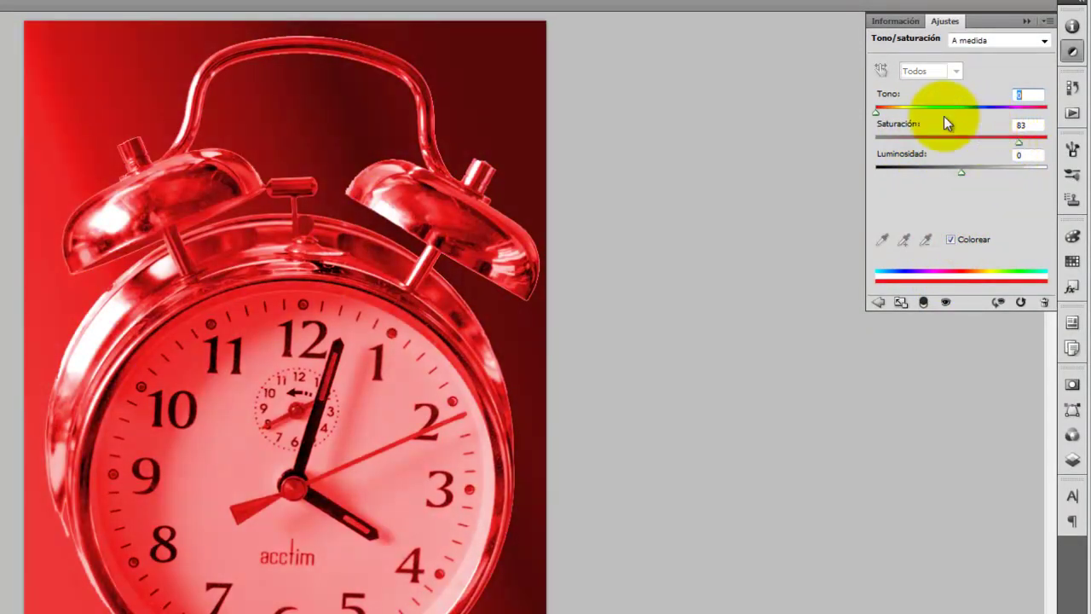
drag(876, 113, 982, 113)
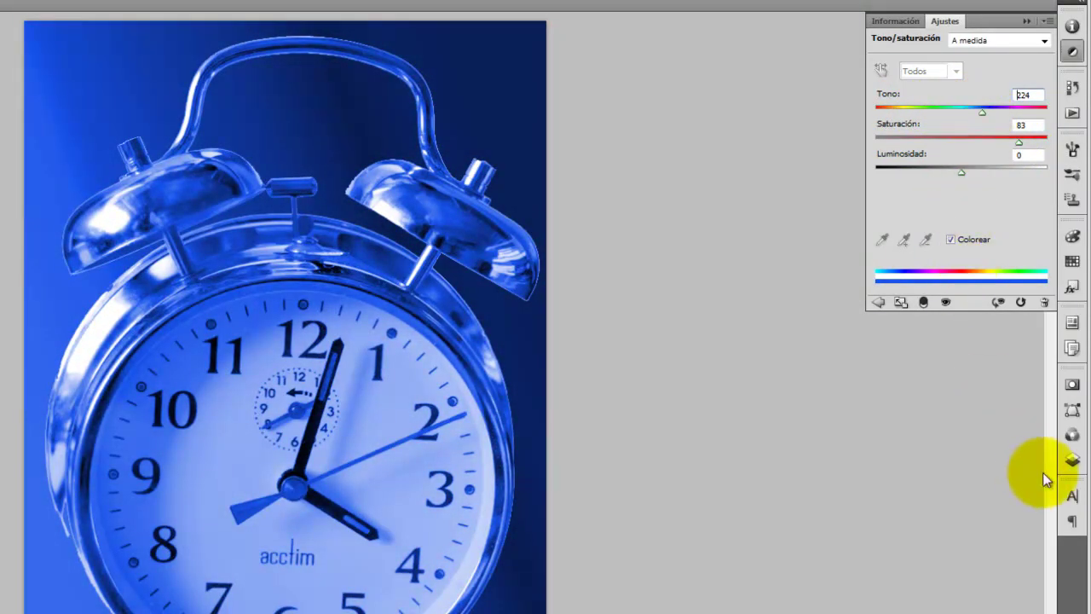
Step: Clip the Hue/Saturation layer to reloj with Crear máscara de recorte
click(1072, 462)
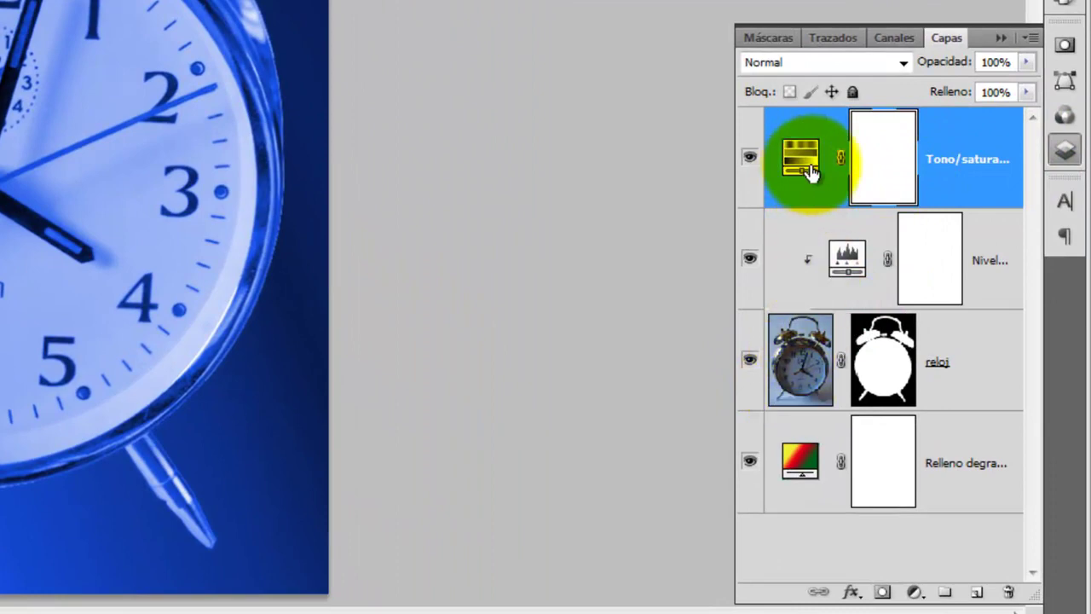
click(1034, 37)
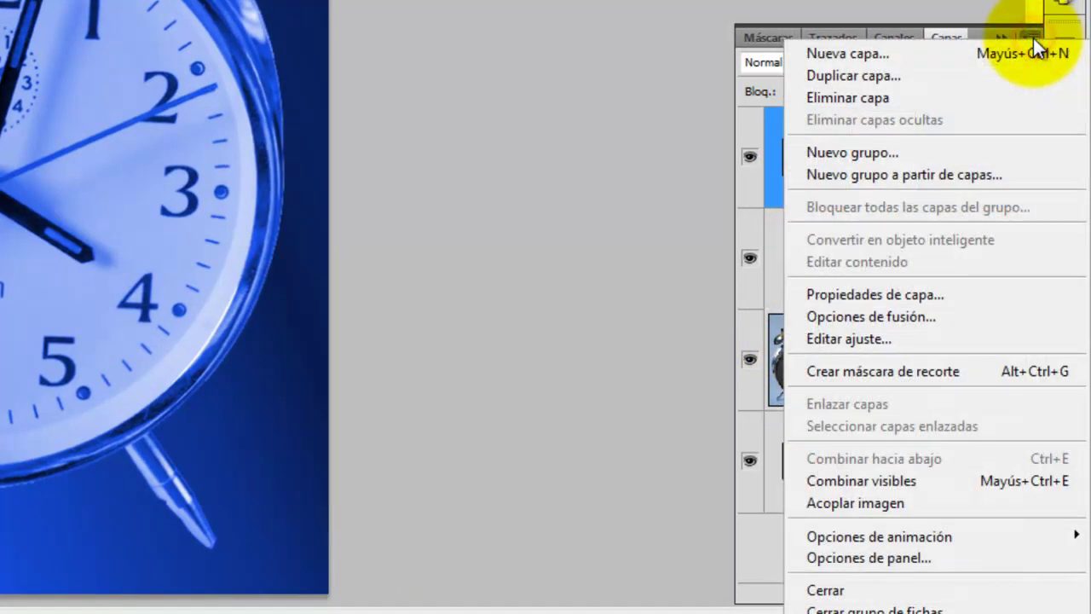
click(948, 374)
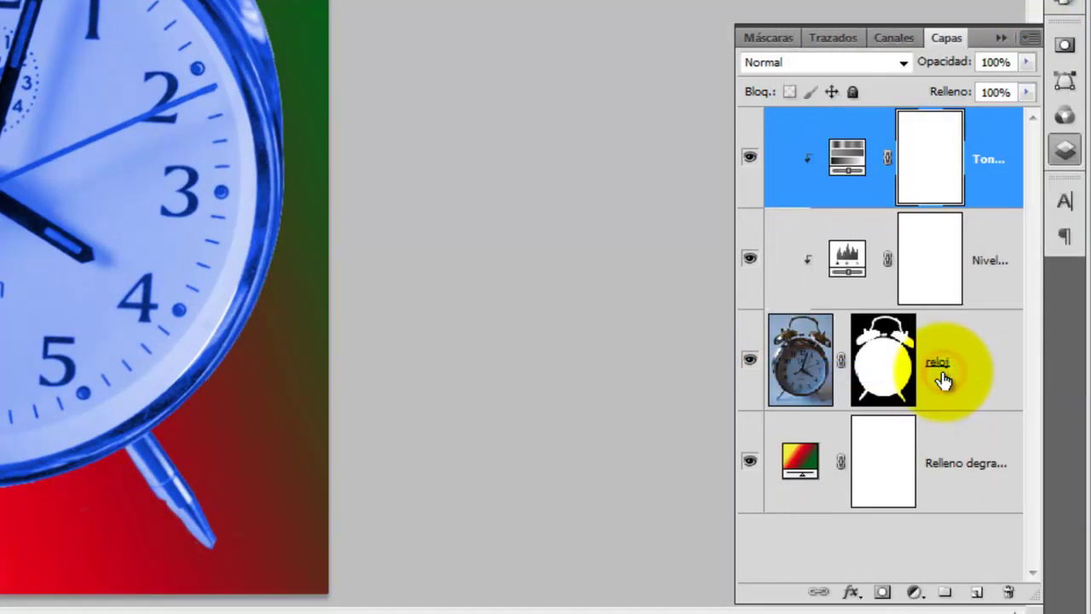
click(750, 157)
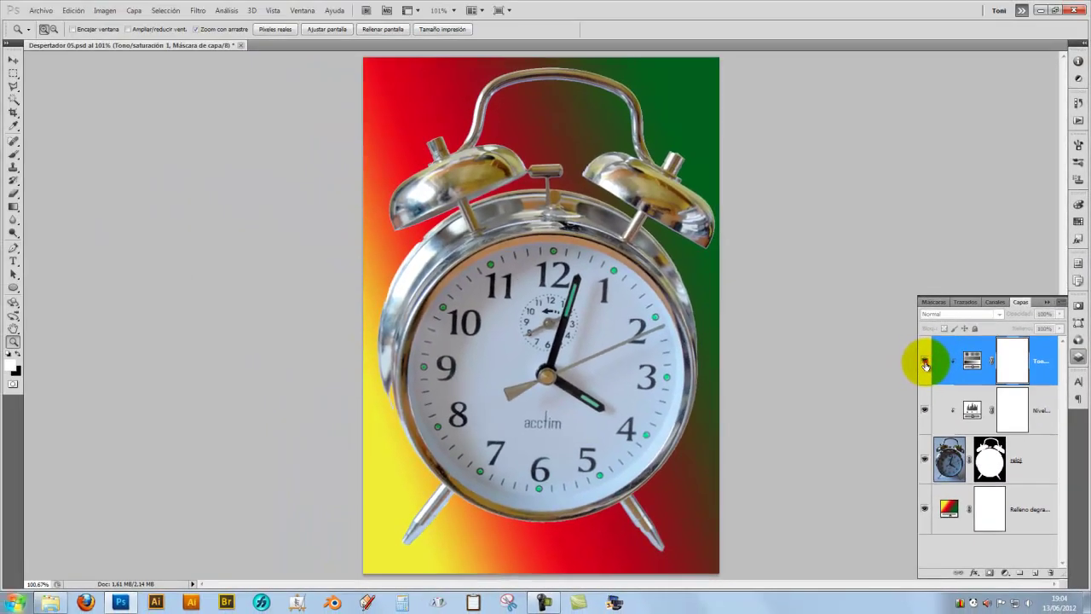
click(925, 362)
click(925, 411)
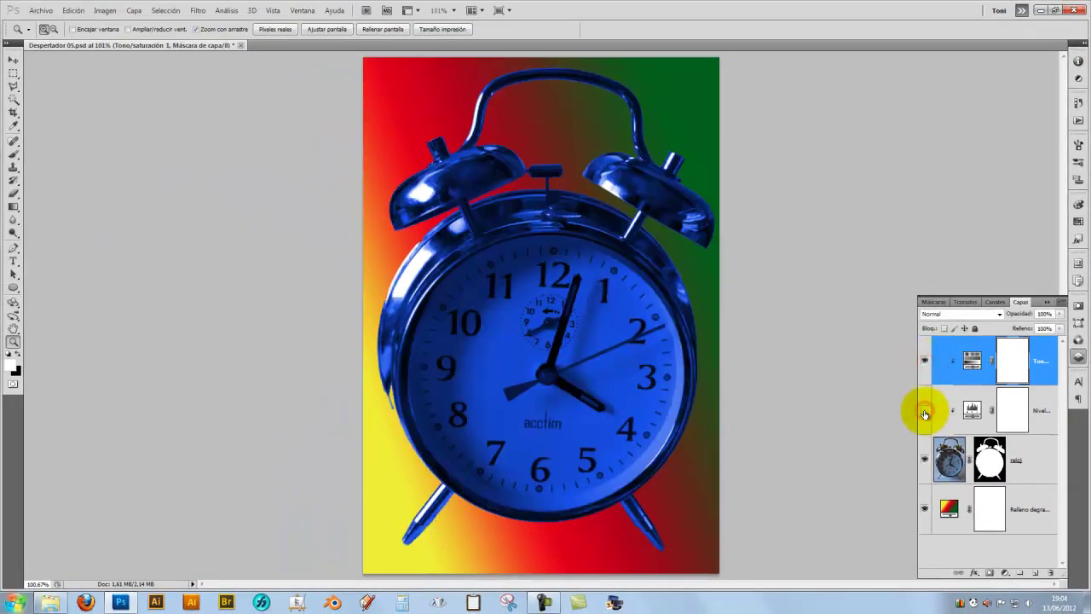
click(925, 411)
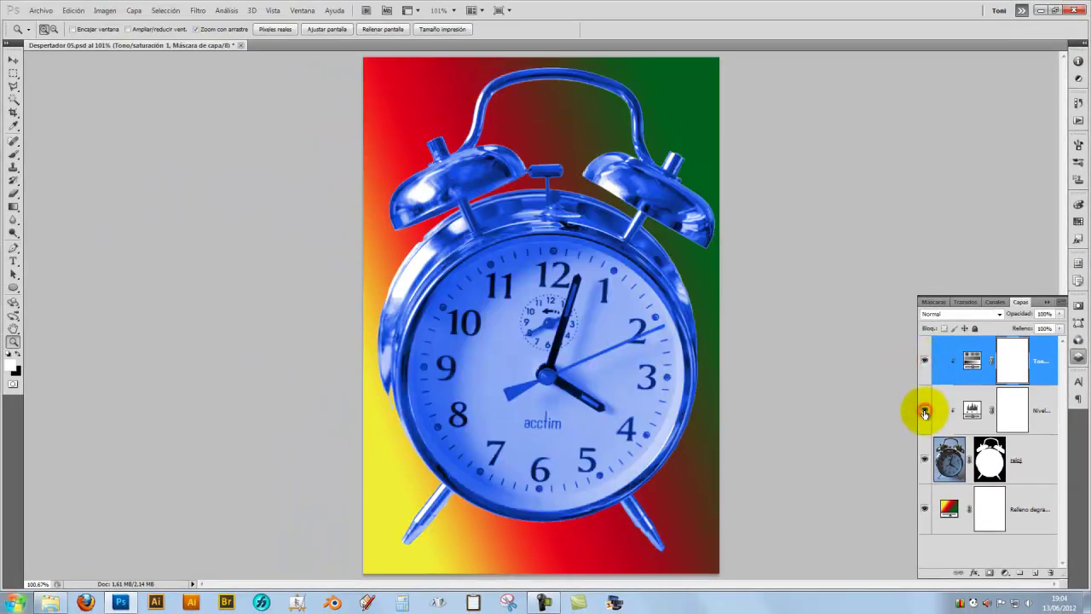
shift+click(986, 467)
shift+click(985, 468)
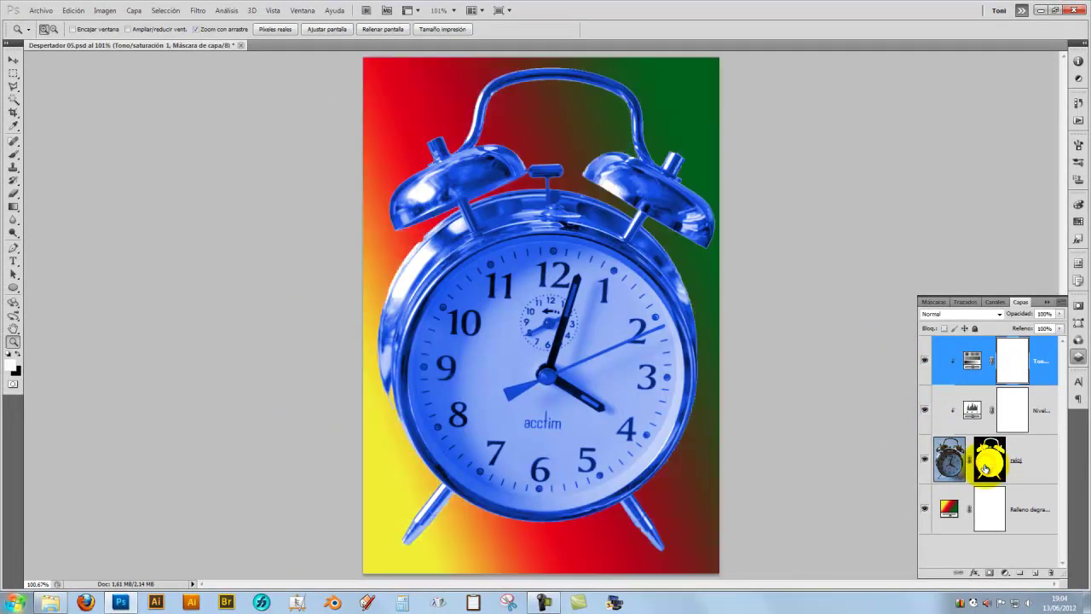
click(925, 410)
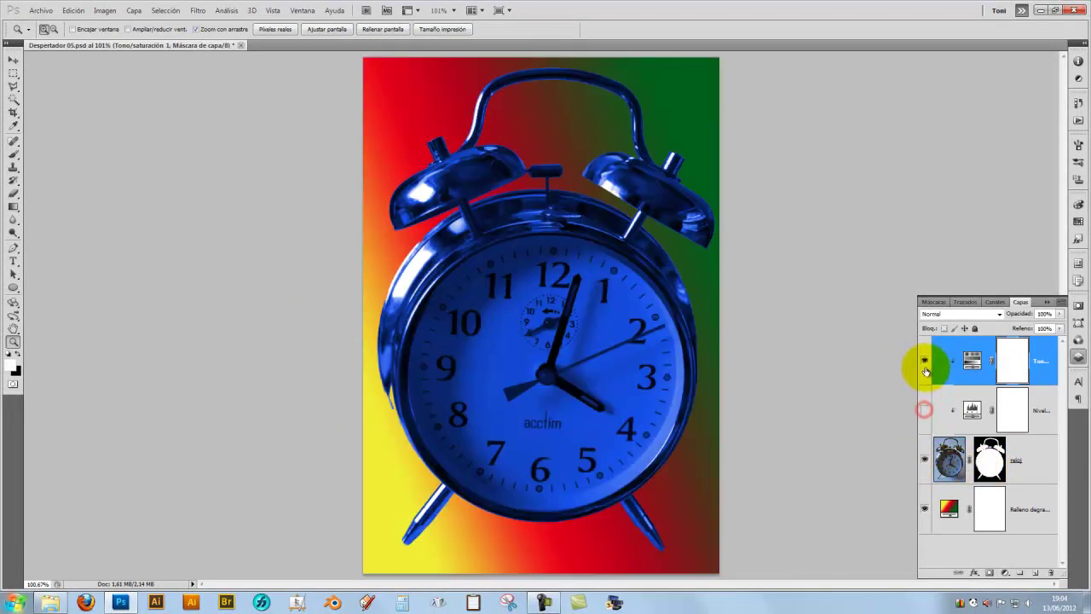
click(925, 360)
shift+click(987, 468)
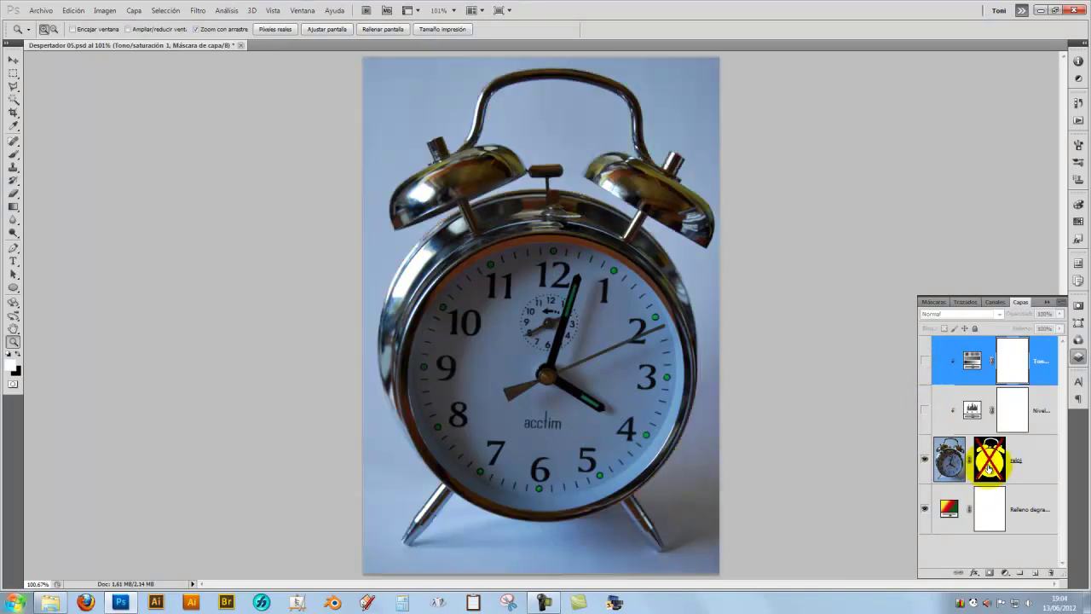
shift+click(987, 467)
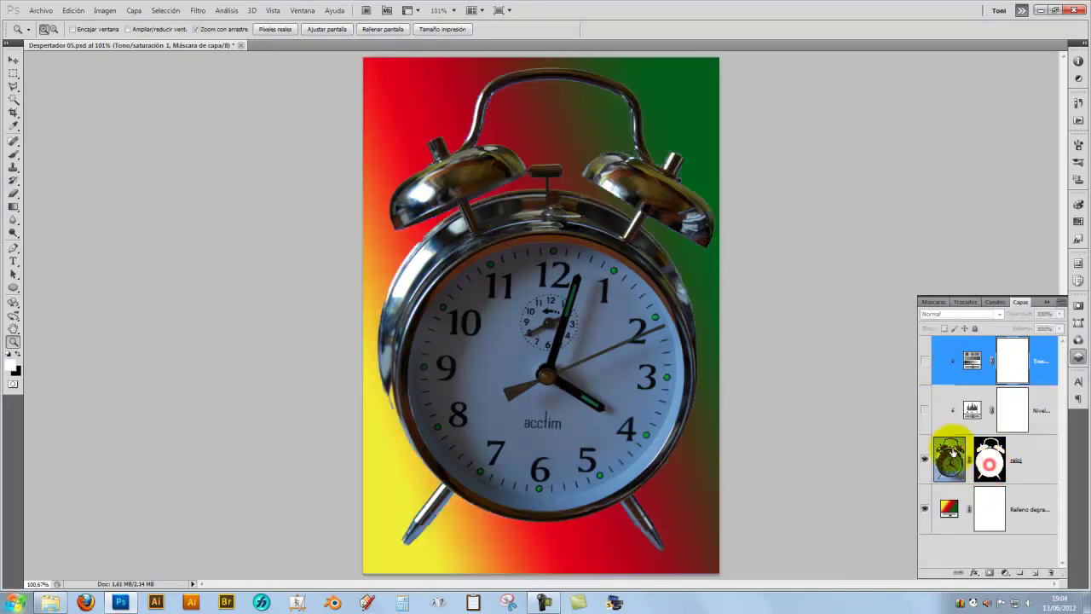
click(925, 410)
click(925, 361)
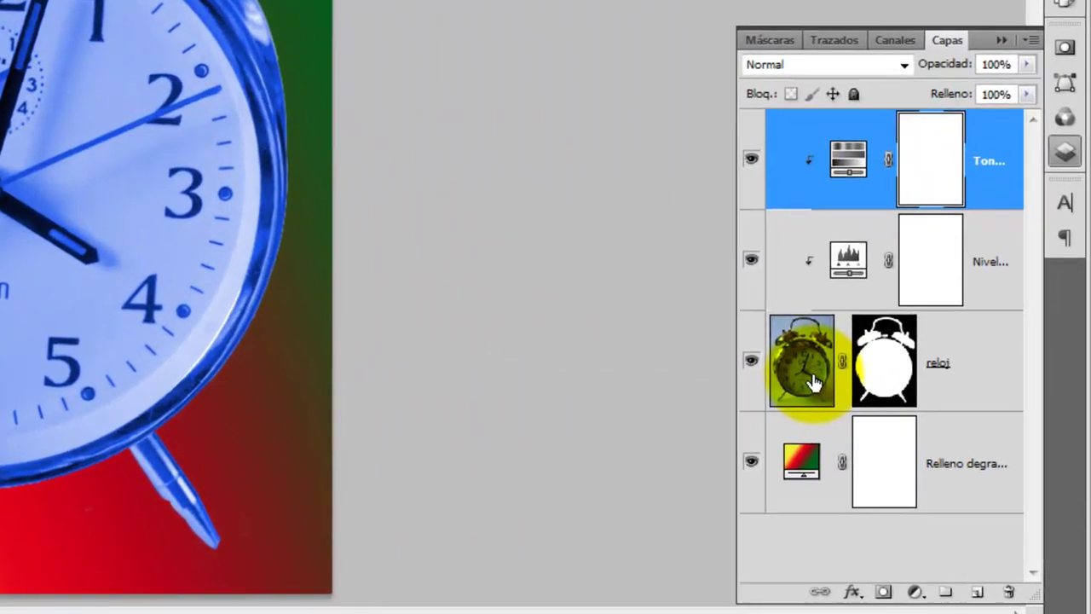
Step: Convert the reloj layer into a smart object, open its reloj.psb contents, then close it
click(956, 470)
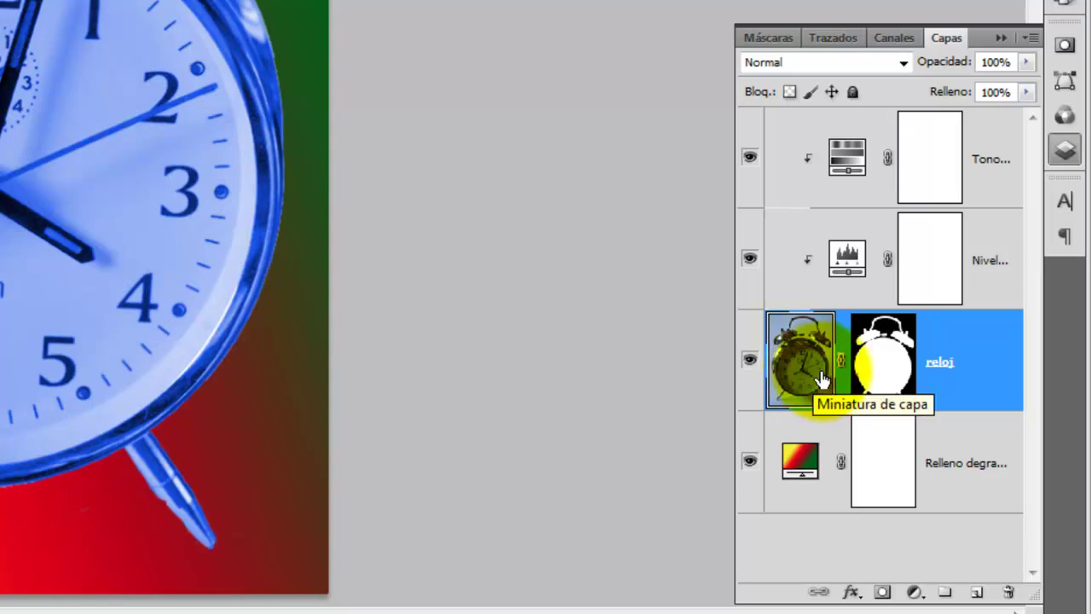
click(1031, 37)
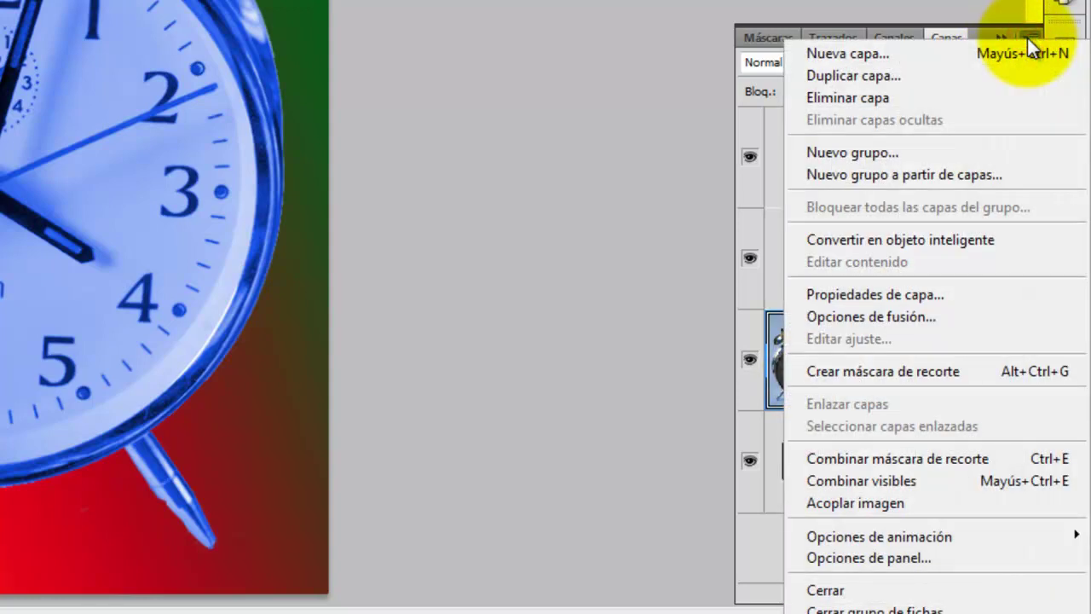
click(943, 240)
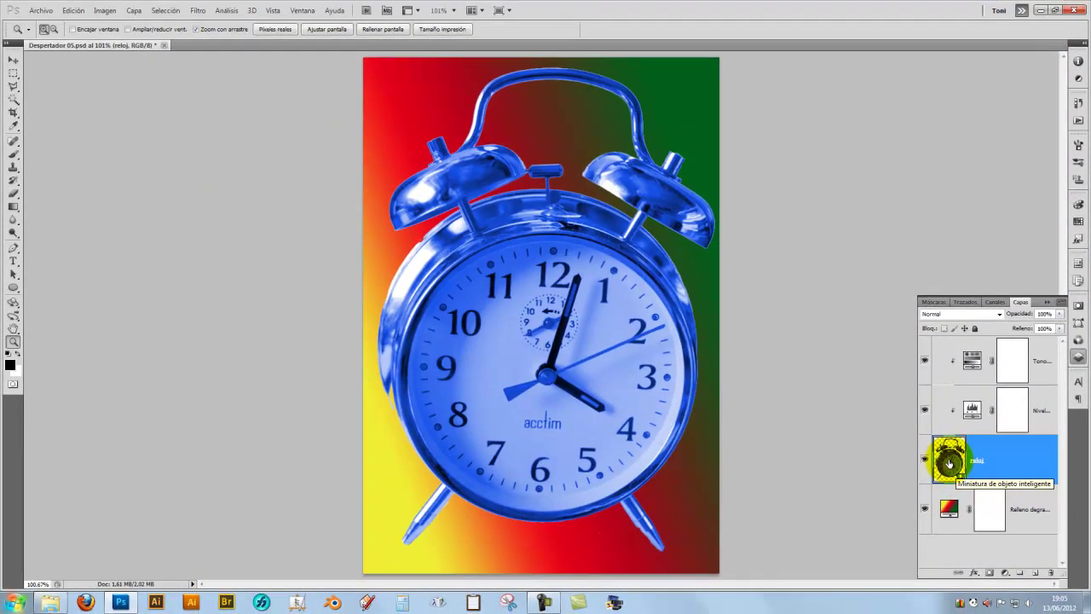
double_click(949, 463)
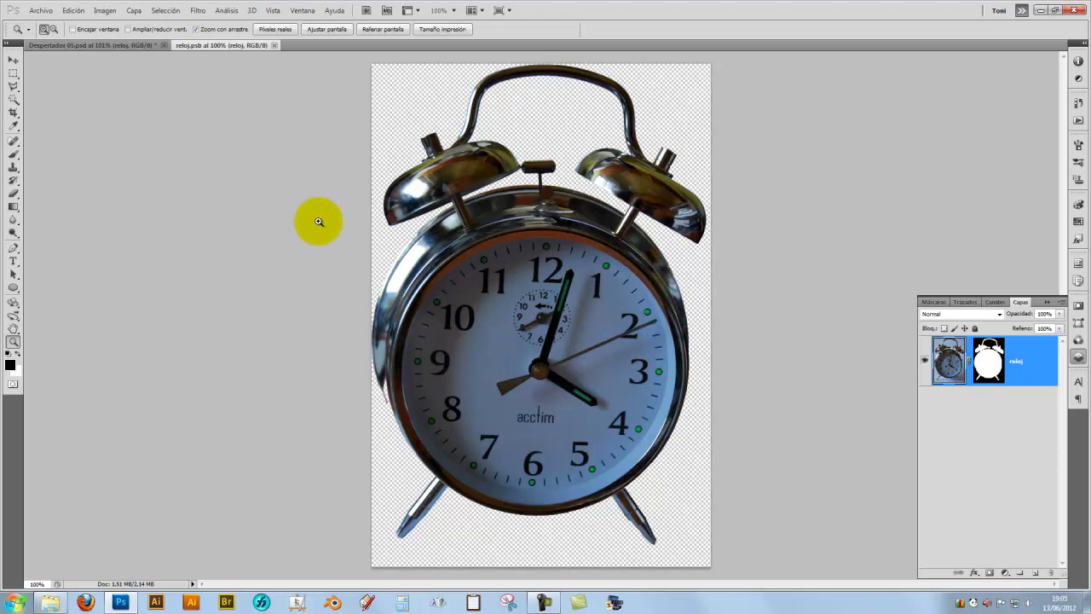
click(272, 45)
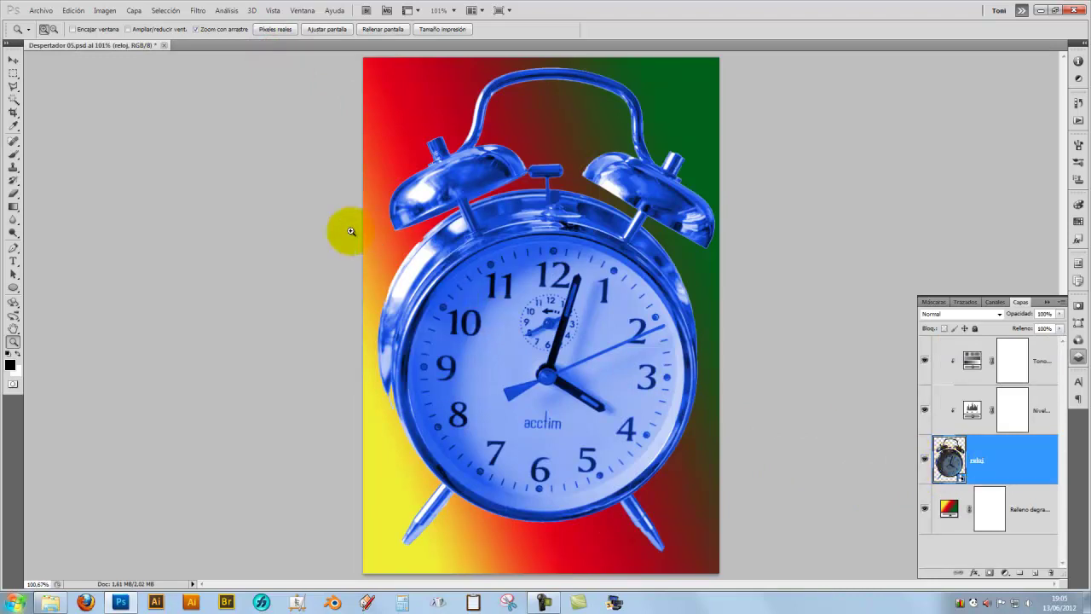
Step: Warp the reloj clock, pushing its bottom up and bending its top and bells down
click(103, 11)
mouse_move(73, 10)
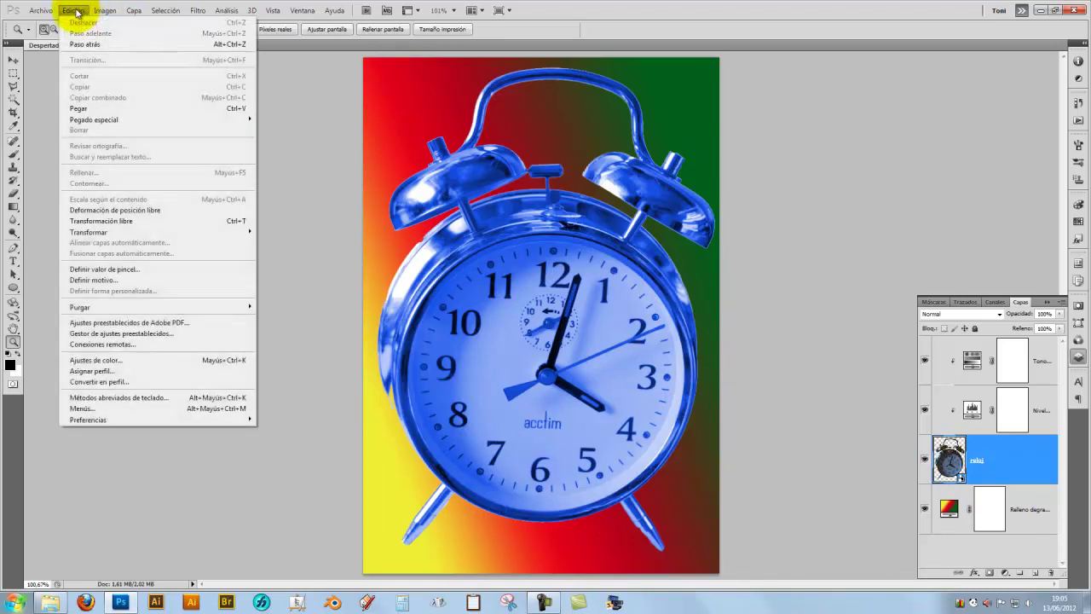
mouse_move(88, 232)
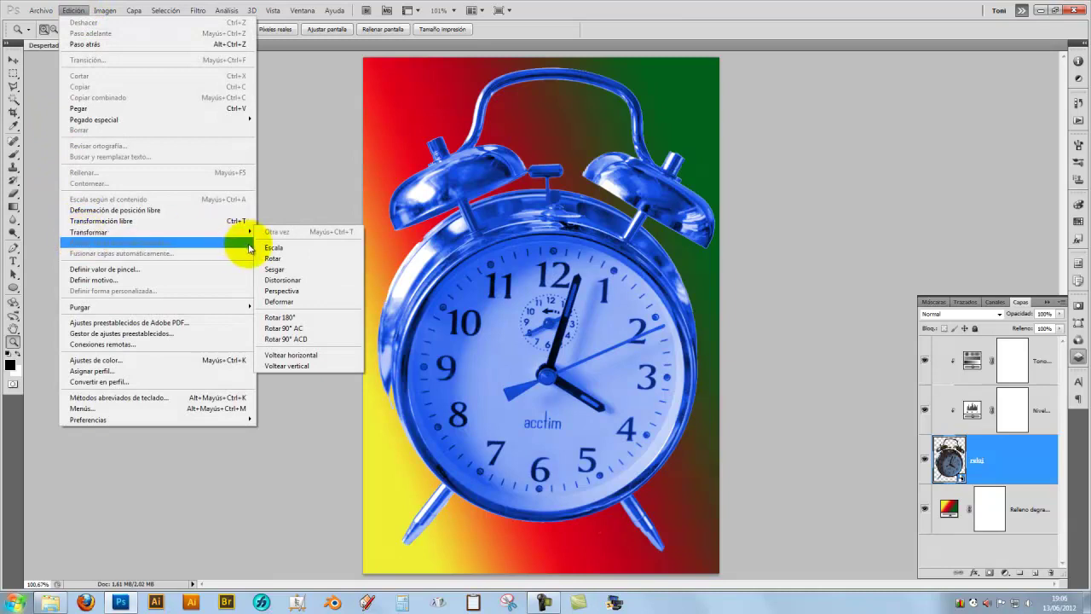
click(279, 301)
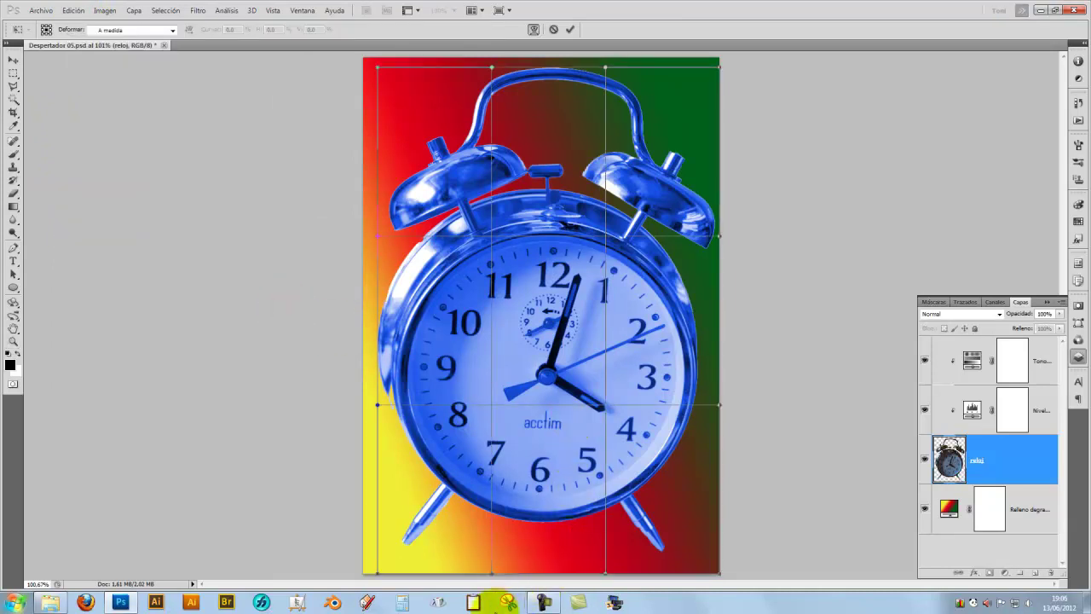
mouse_move(492, 575)
mouse_down()
mouse_move(487, 383)
mouse_move(495, 439)
mouse_up()
drag(607, 578, 591, 305)
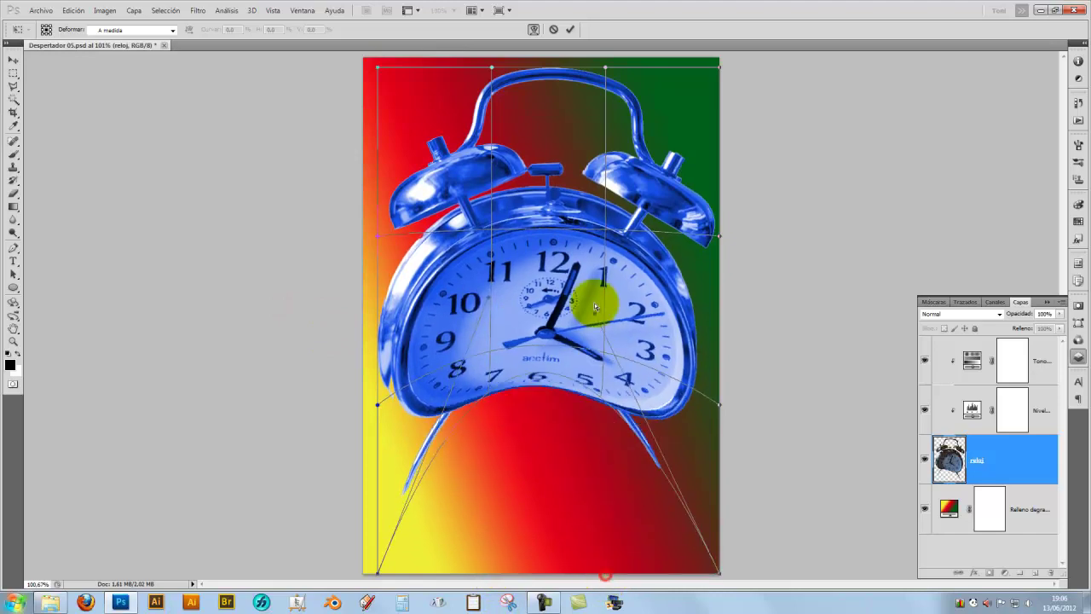
drag(492, 70, 485, 295)
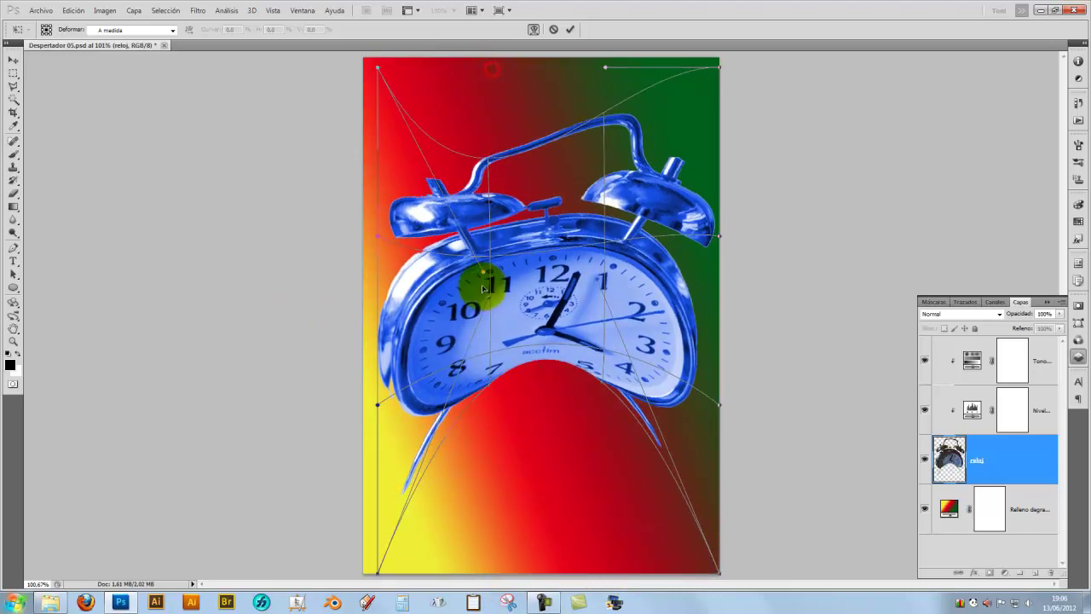
mouse_move(607, 70)
mouse_down()
mouse_move(574, 316)
mouse_move(486, 158)
mouse_move(514, 323)
mouse_up()
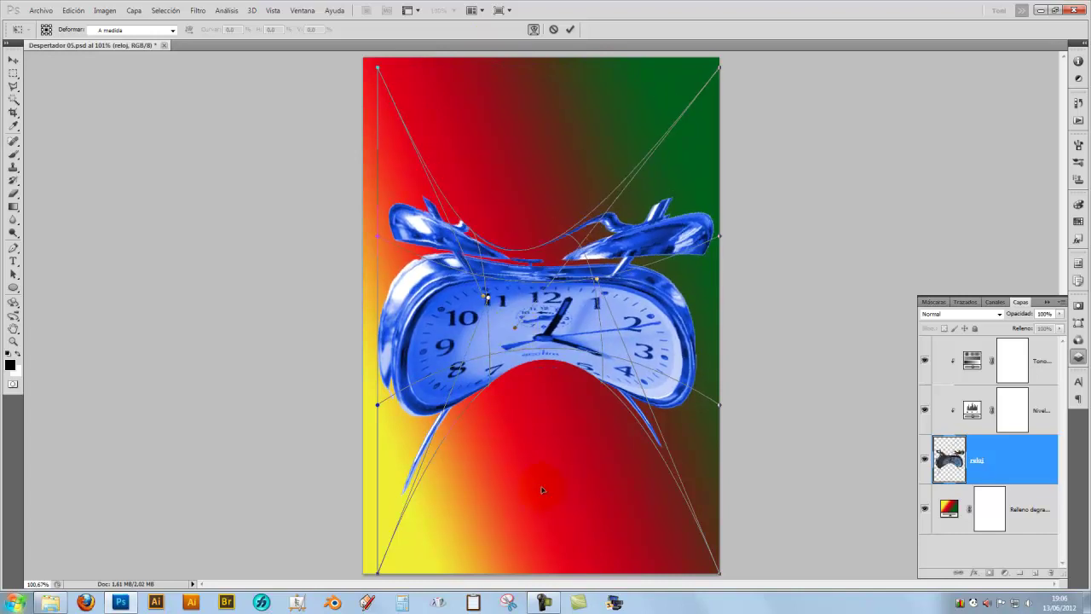
click(12, 60)
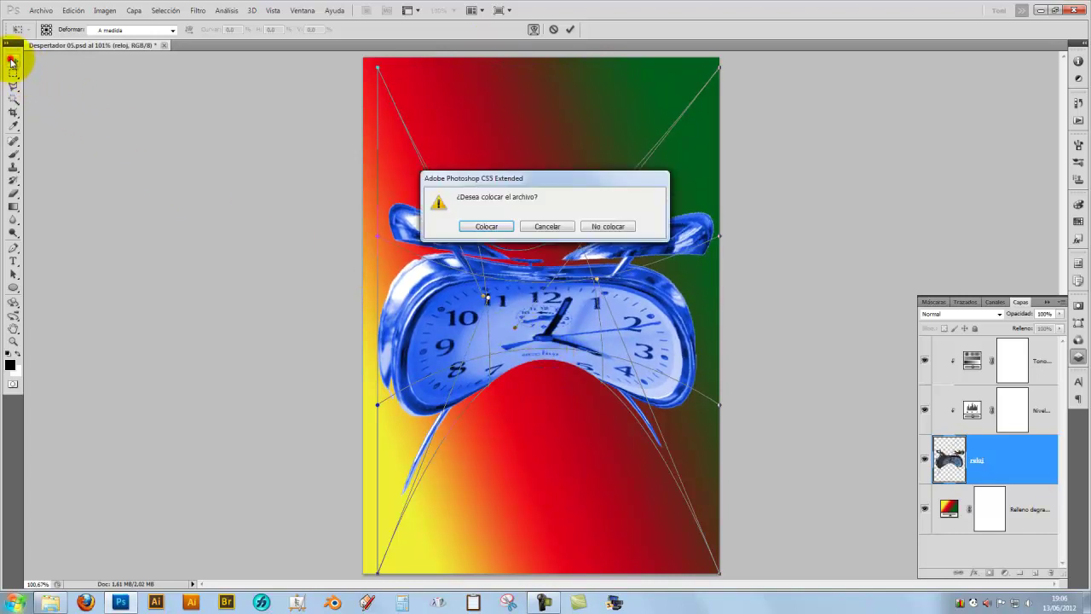
click(486, 226)
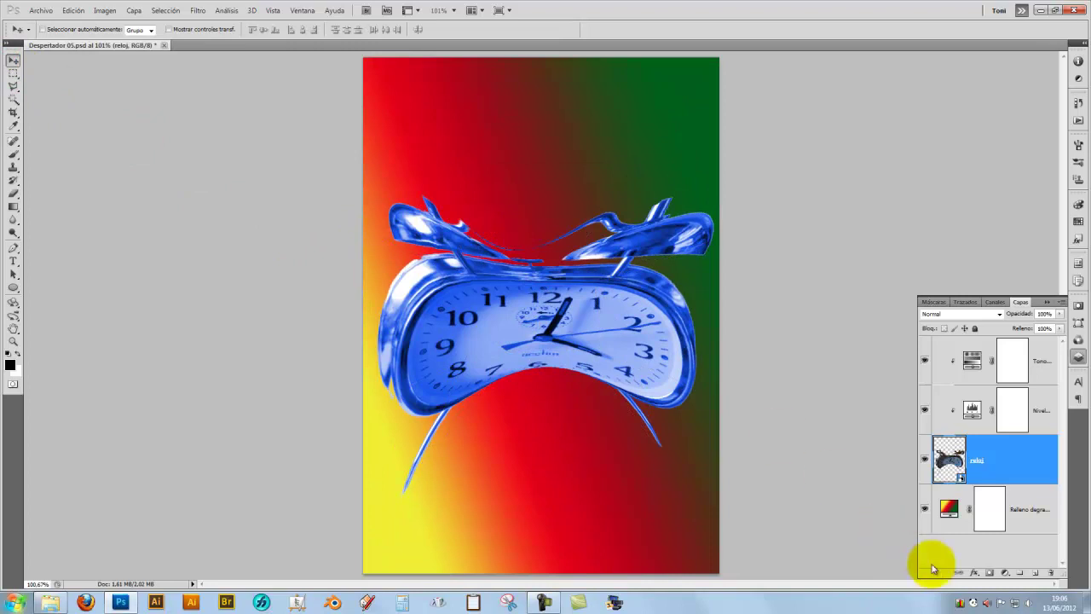
Step: Apply a Zoom-method Radial Blur to the warped clock as a smart filter
click(194, 11)
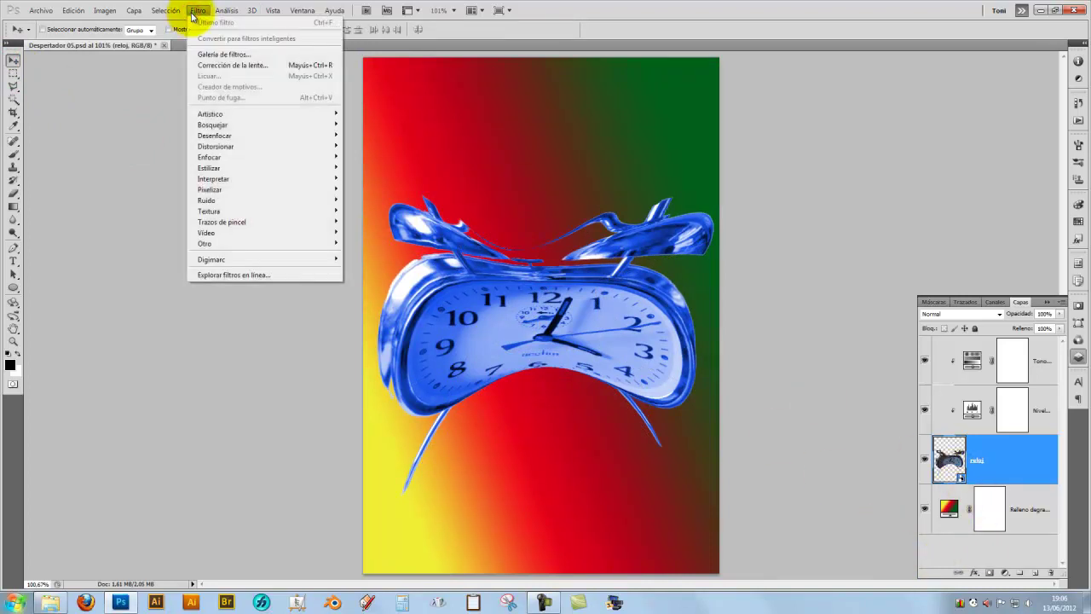
mouse_move(214, 135)
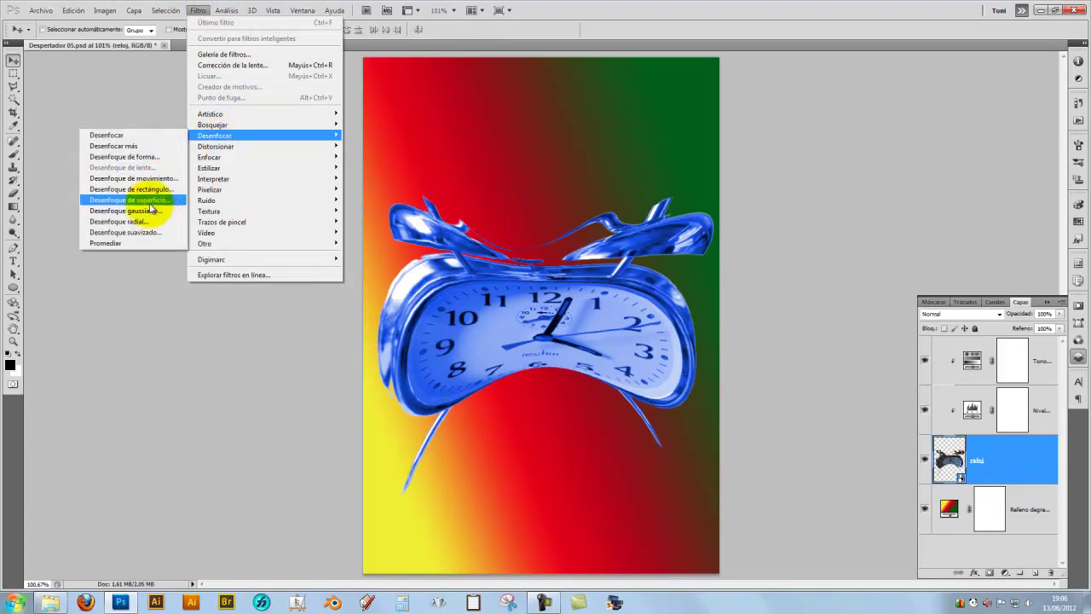
click(140, 222)
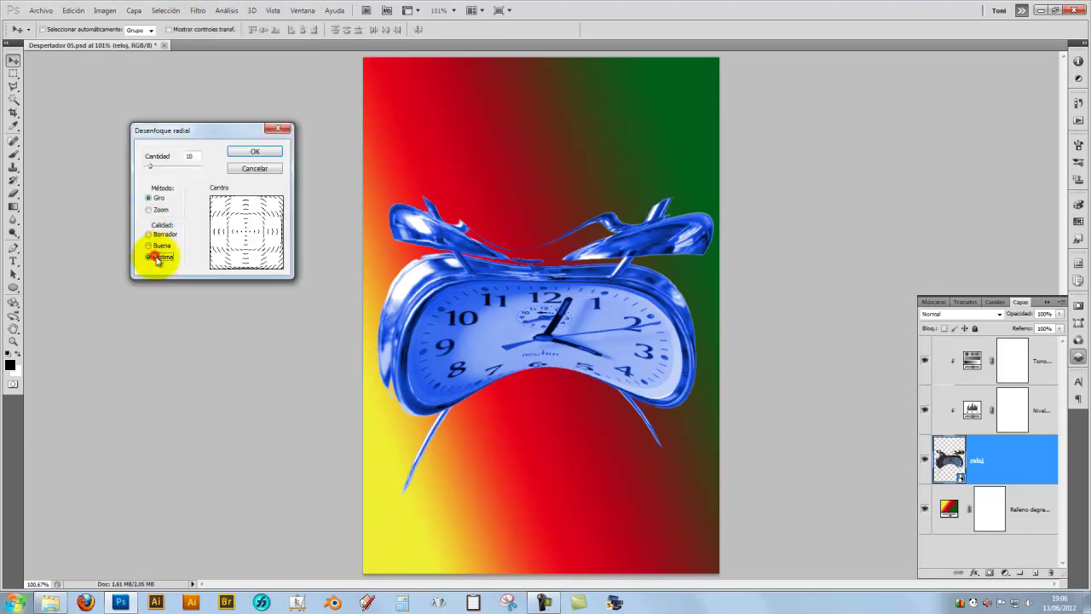
click(156, 209)
drag(151, 165, 168, 168)
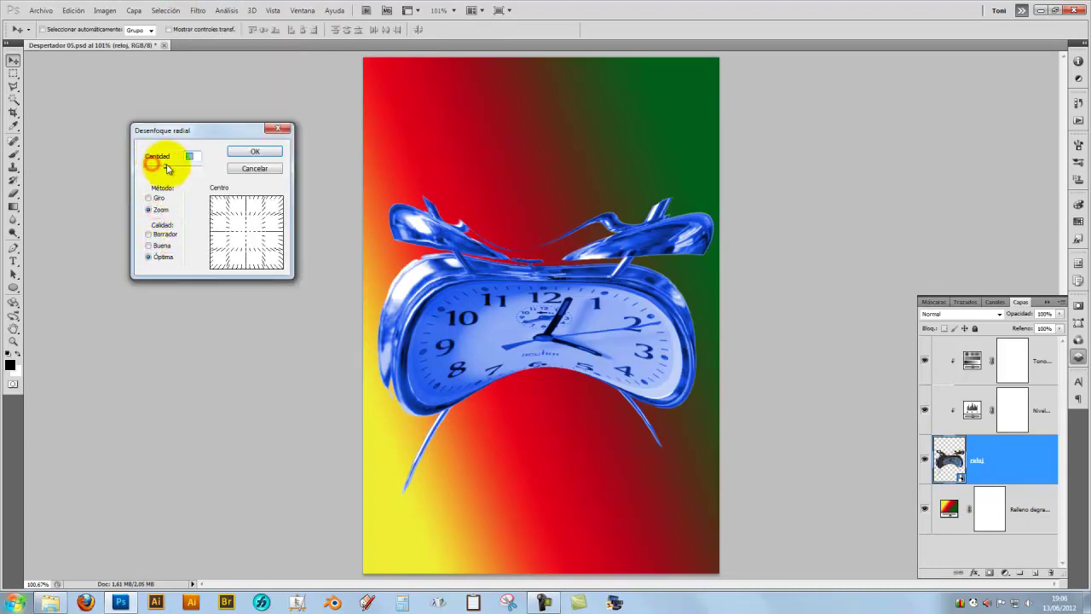
click(255, 151)
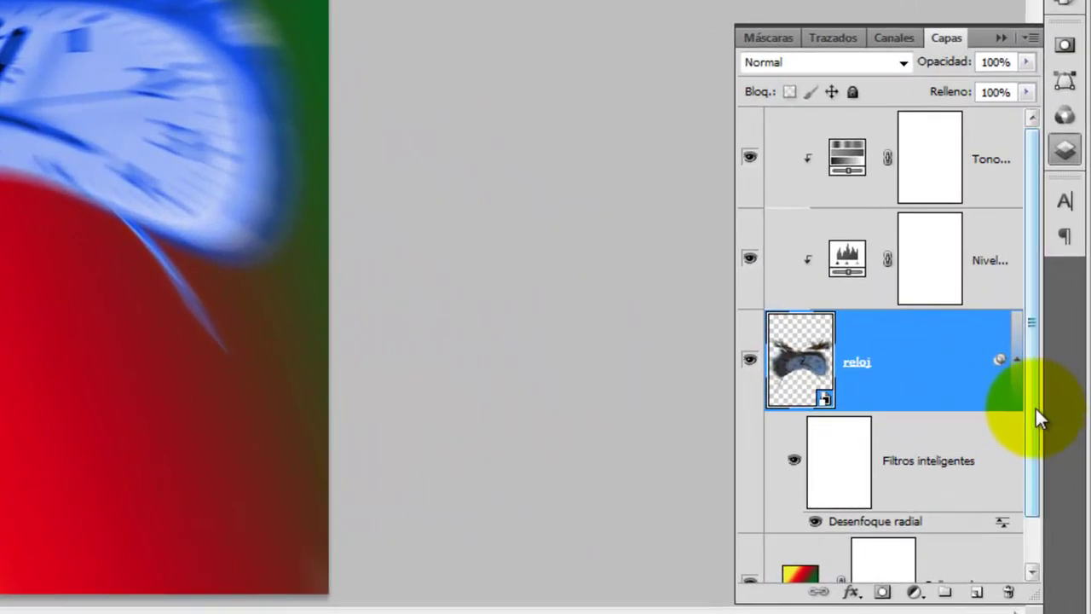
Step: Compare the clock with the Radial Blur hidden and shown, then raise its amount
drag(1036, 408, 1045, 469)
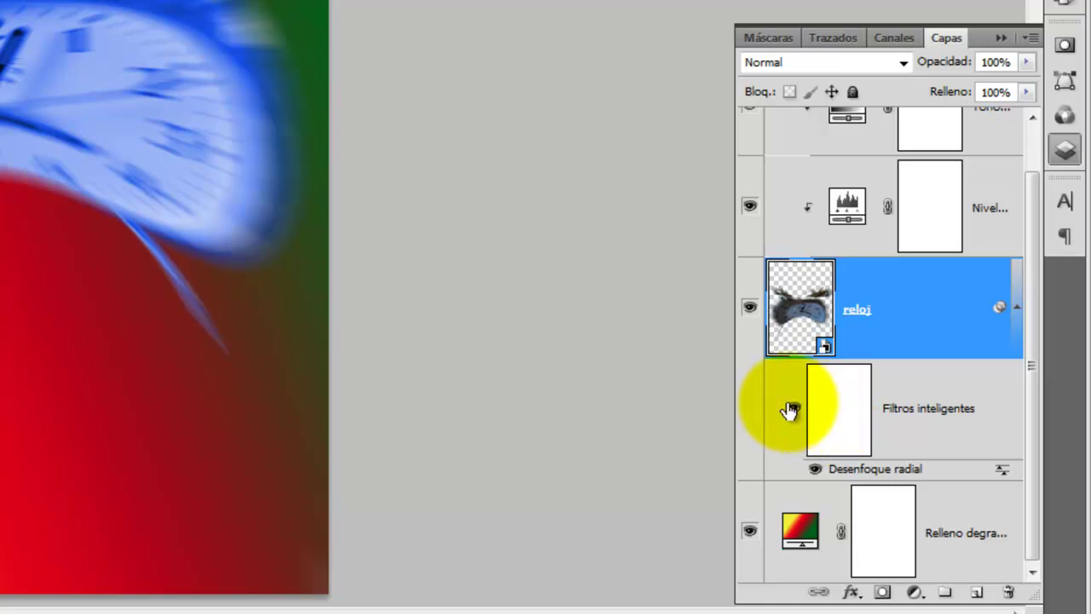
click(795, 407)
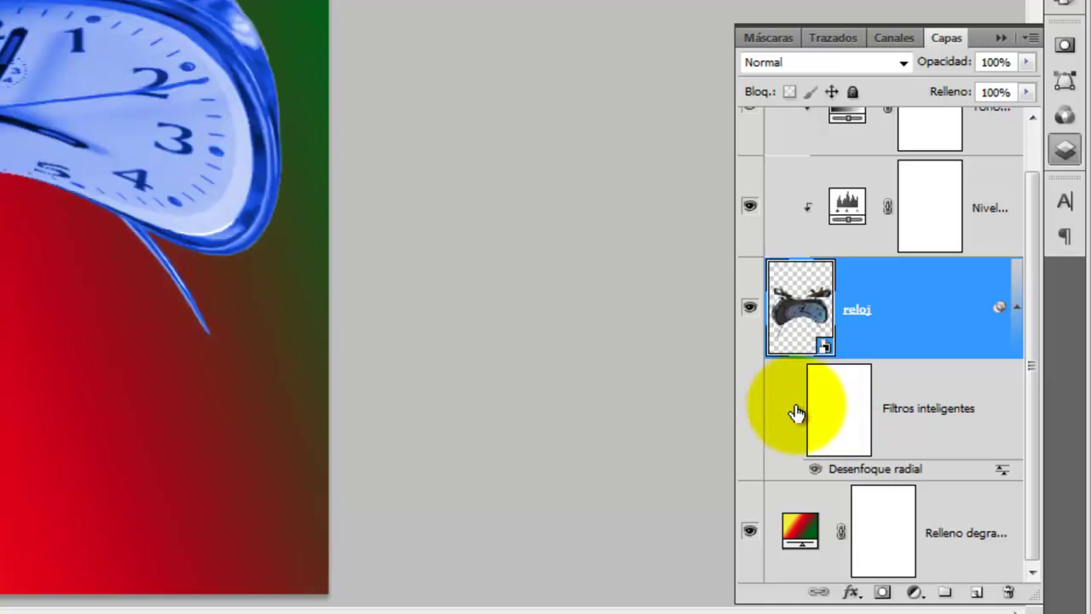
click(794, 408)
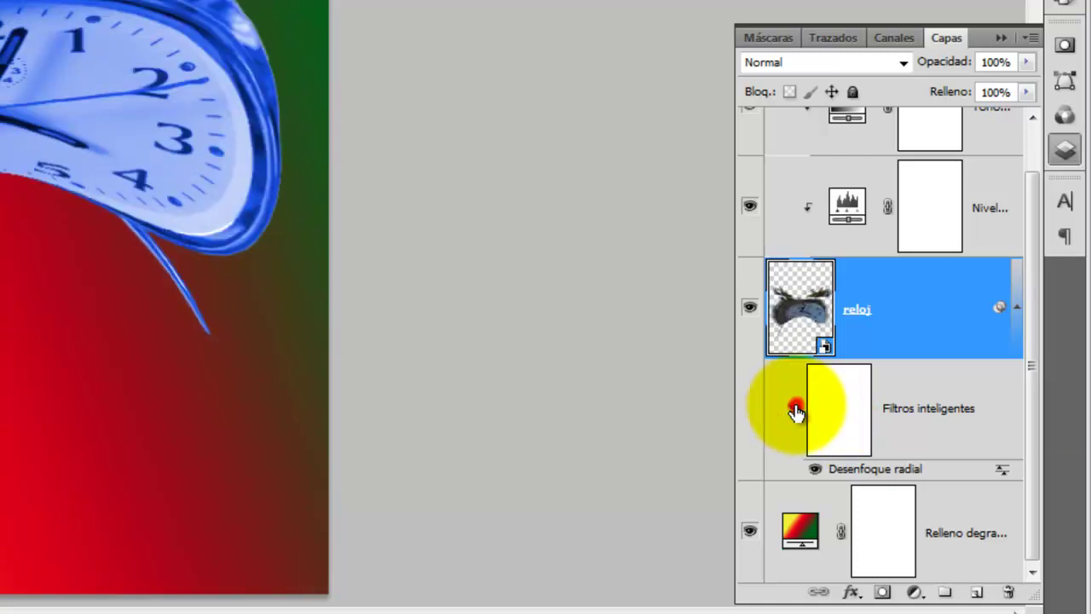
double_click(857, 470)
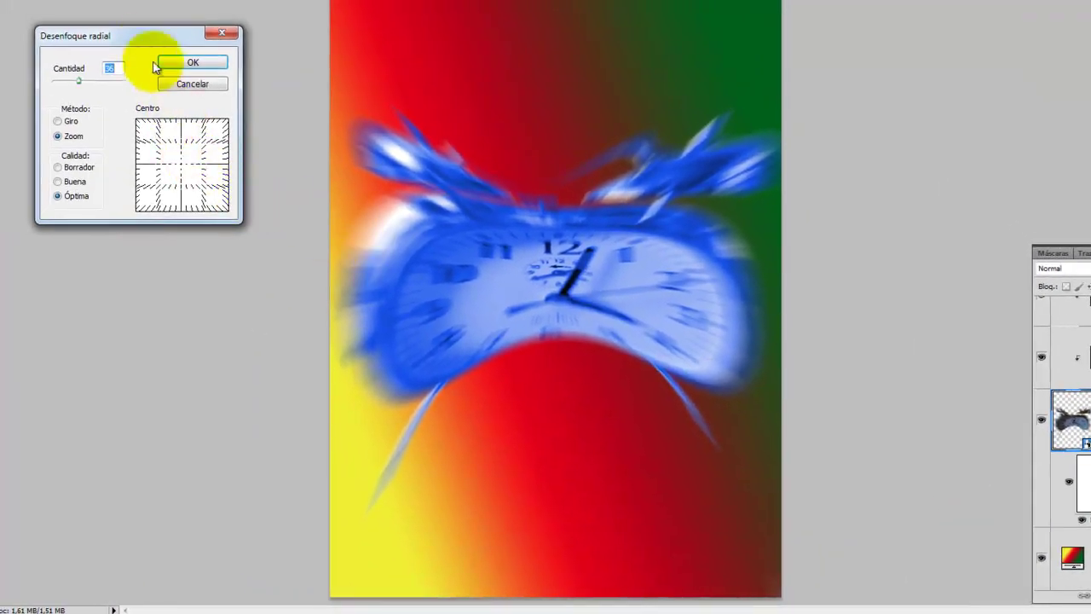
drag(77, 81, 88, 86)
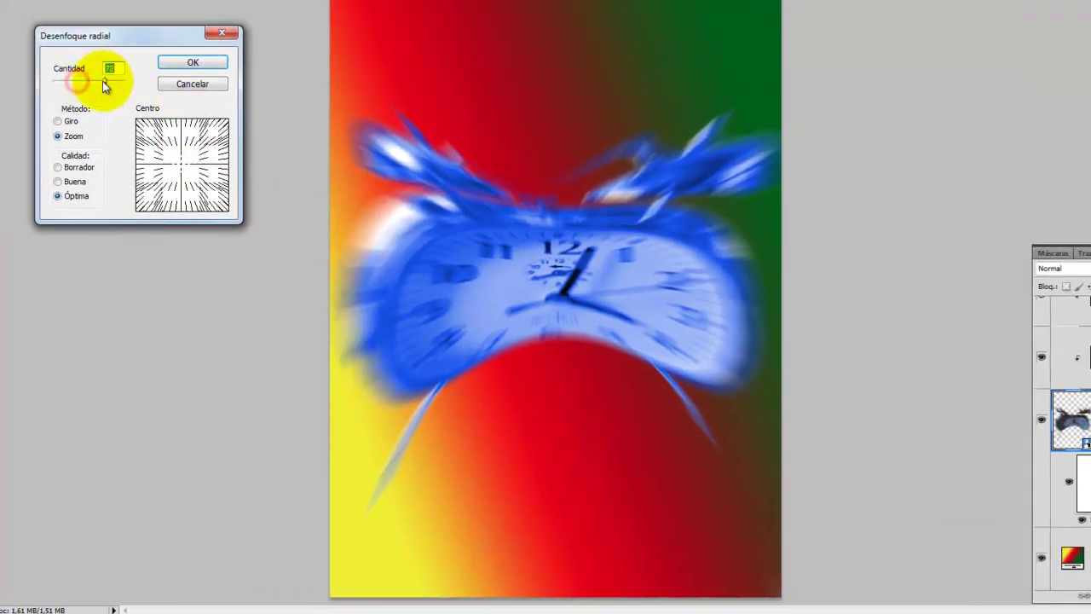
click(189, 64)
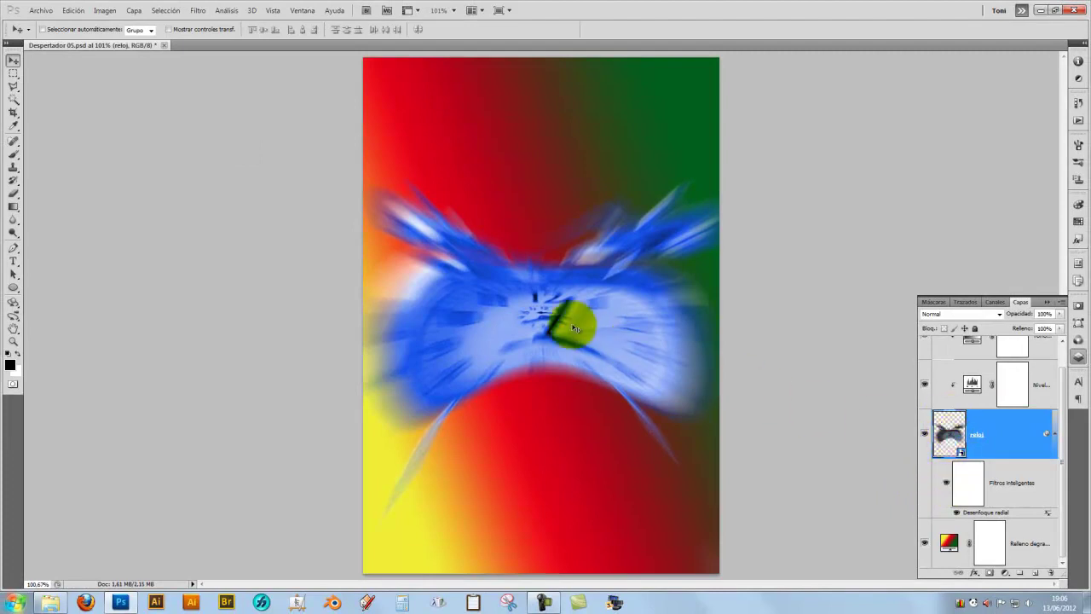
click(73, 10)
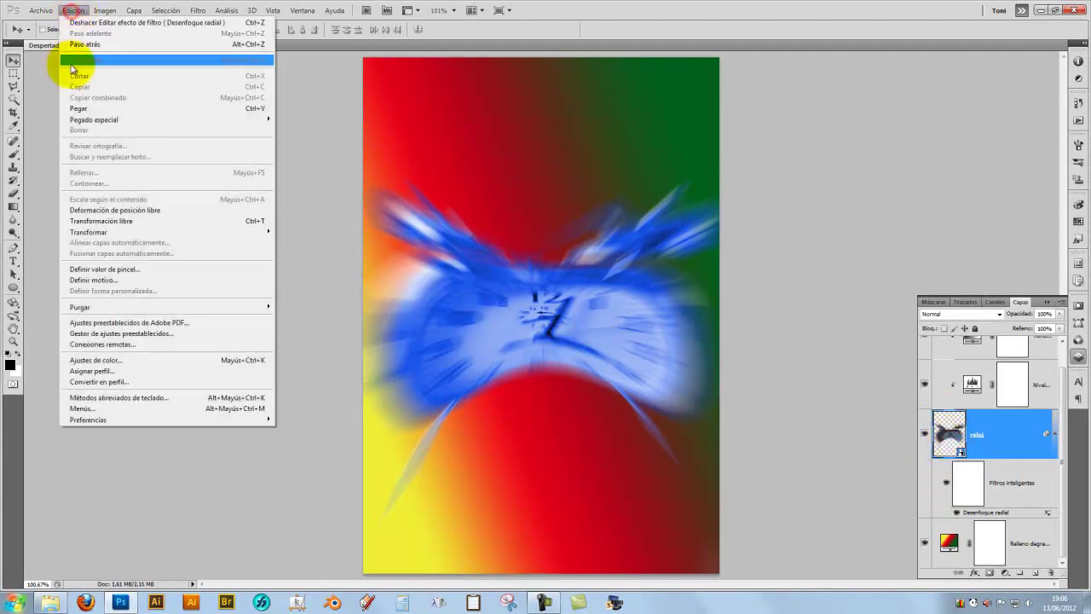
mouse_move(89, 232)
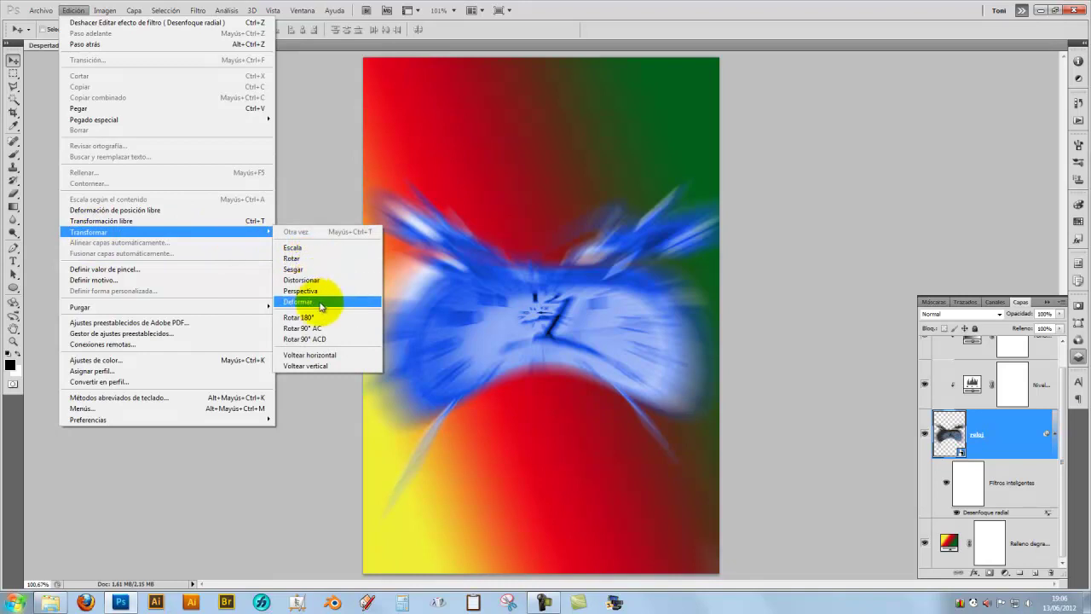
Step: Re-warp the clock upright, pulling its bottom down and lifting its bells, reapplying the zoom blur
click(319, 305)
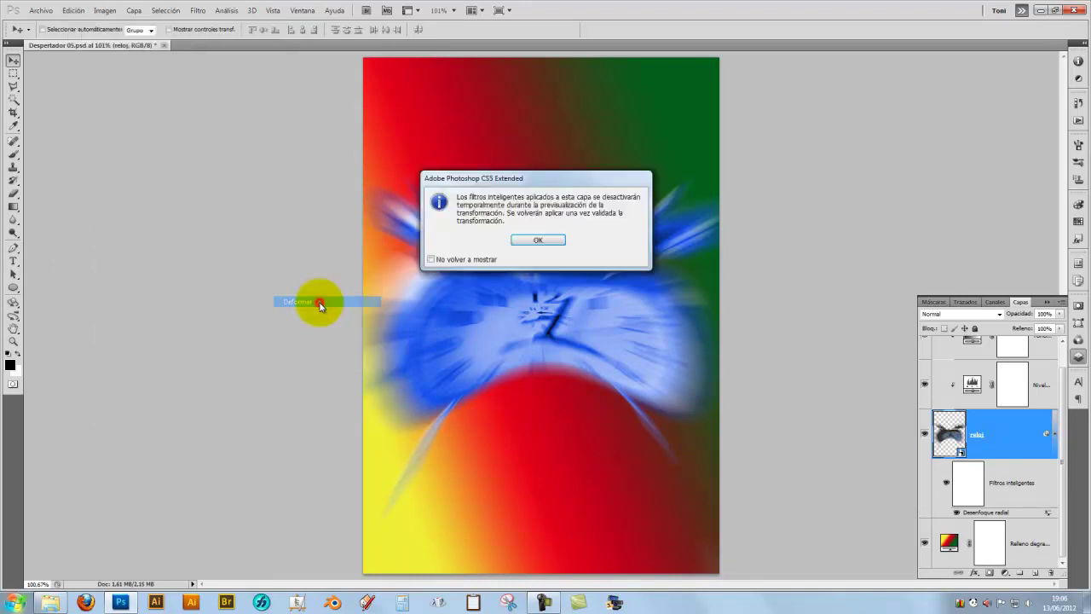
click(538, 239)
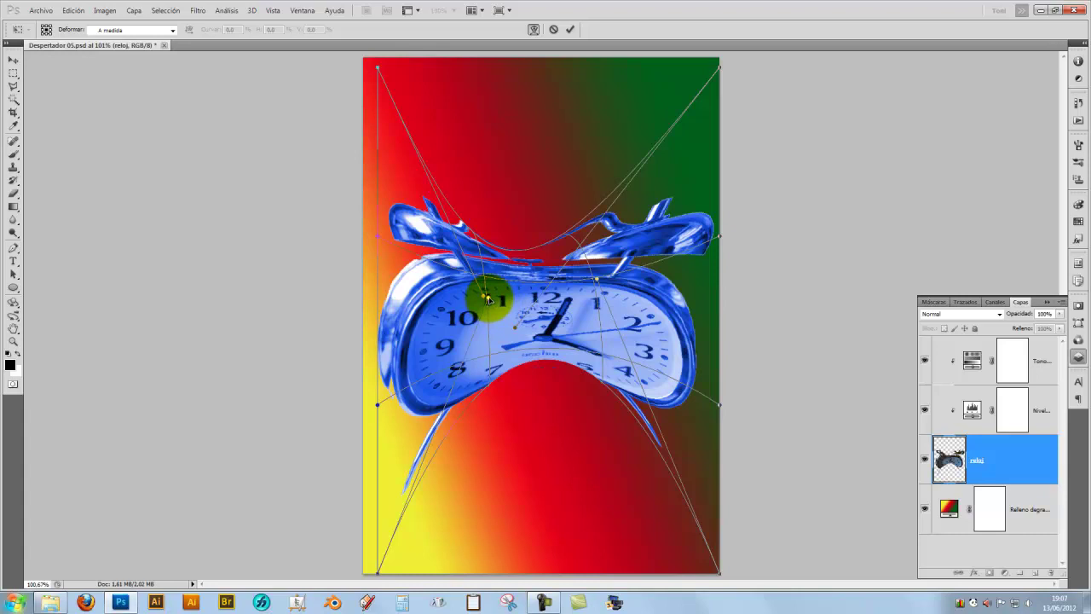
drag(487, 300, 487, 571)
drag(597, 282, 571, 555)
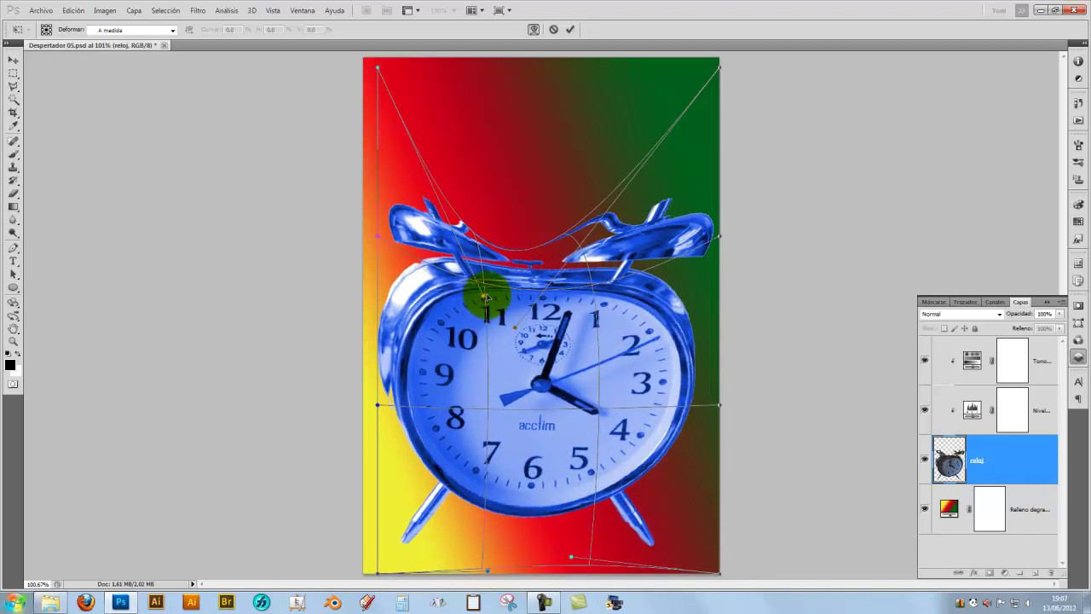
drag(483, 300, 504, 263)
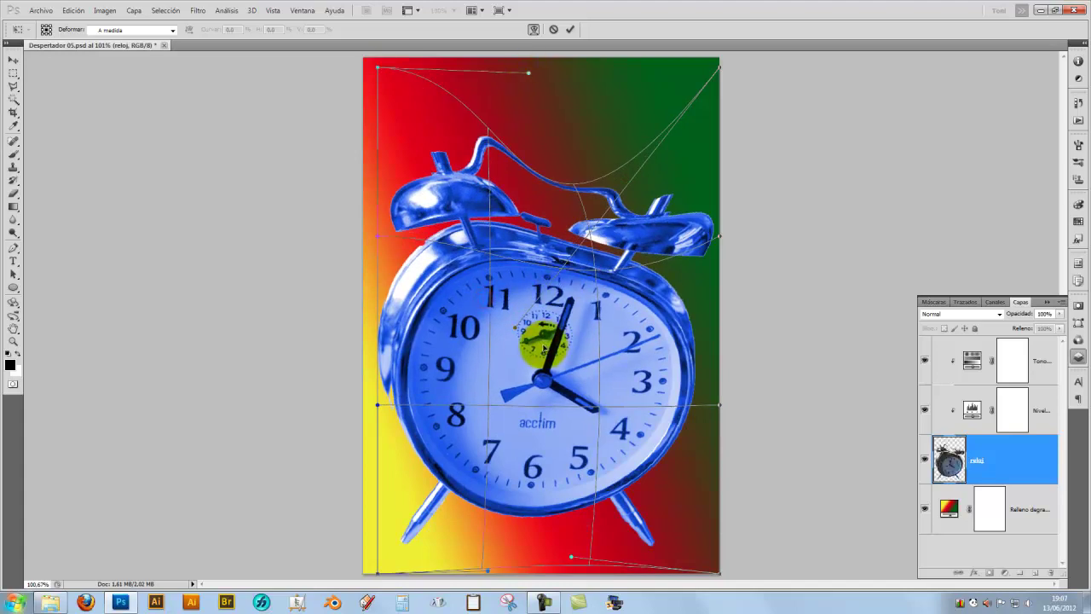
mouse_move(507, 317)
mouse_down()
mouse_move(517, 290)
mouse_move(293, 168)
mouse_move(401, 215)
mouse_move(463, 110)
mouse_move(437, 156)
mouse_up()
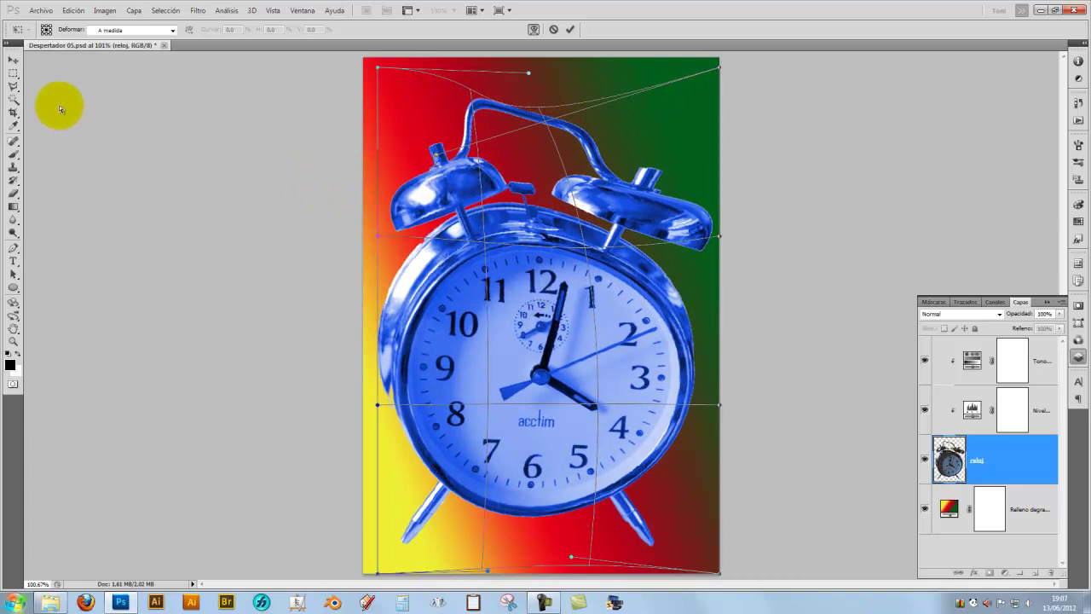
click(13, 60)
click(487, 226)
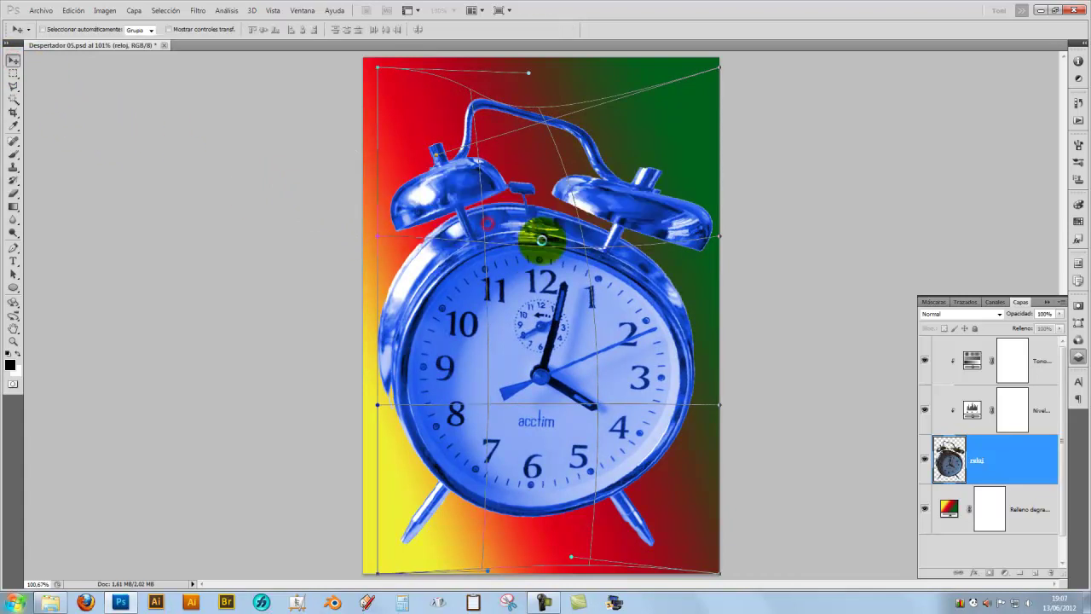
key(ctrl+f)
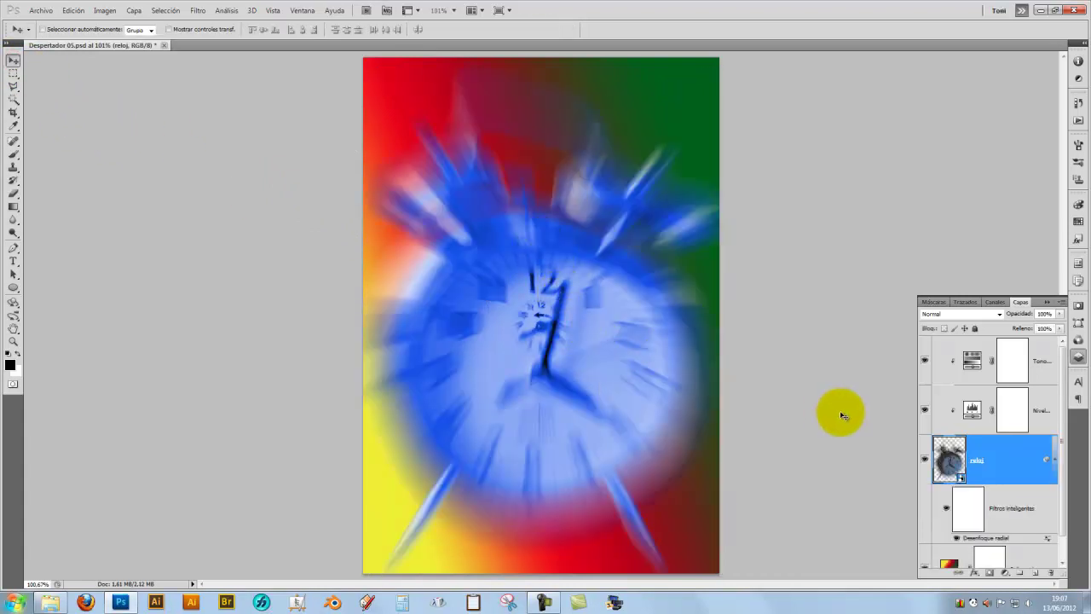
Step: Compare the clock with the Tono and Niveles adjustments hidden, then show them again
click(925, 363)
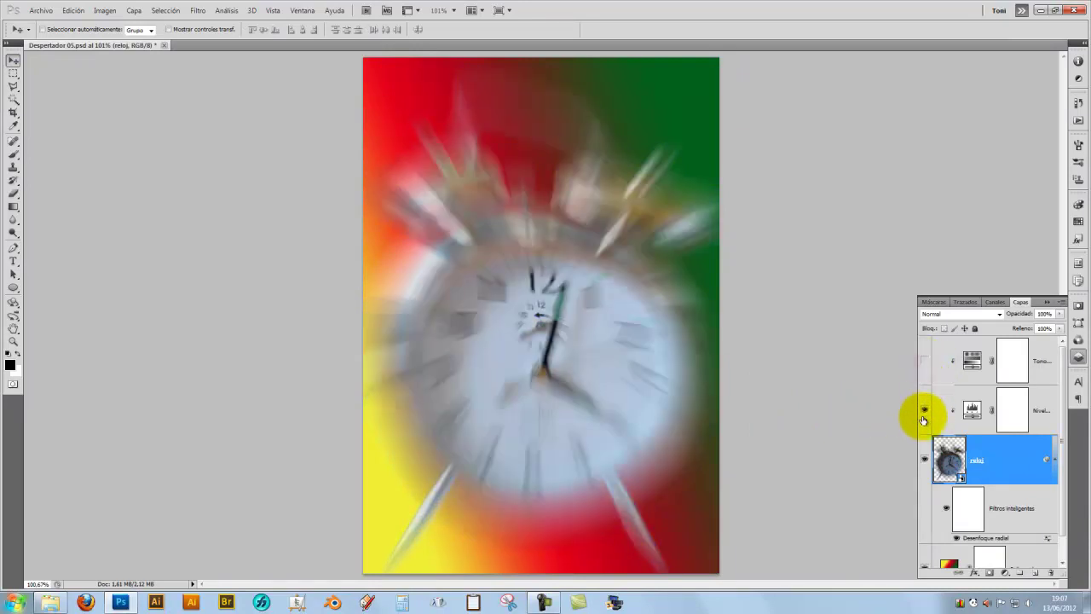
click(926, 410)
click(927, 410)
click(925, 361)
Step: Review the Hue/Saturation tint settings and collapse the Layers and Adjustments panels
click(973, 361)
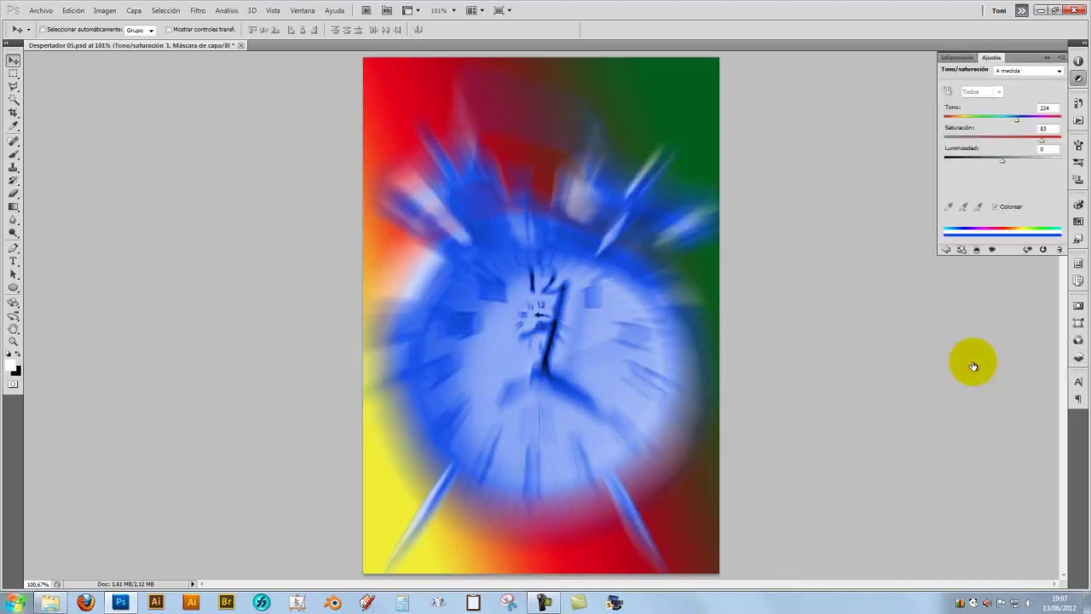
click(1079, 357)
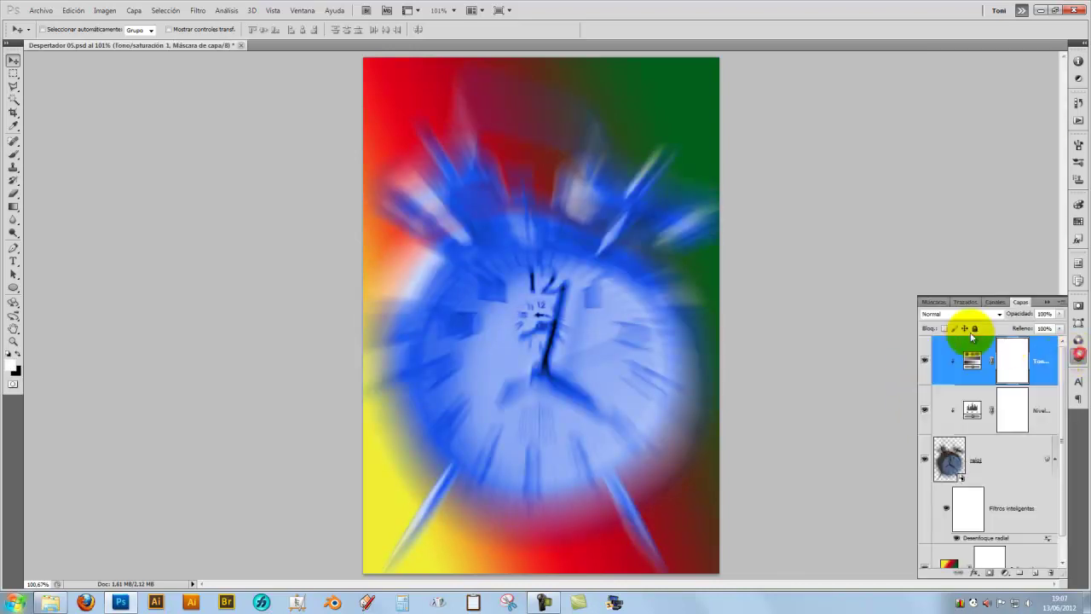
click(1046, 304)
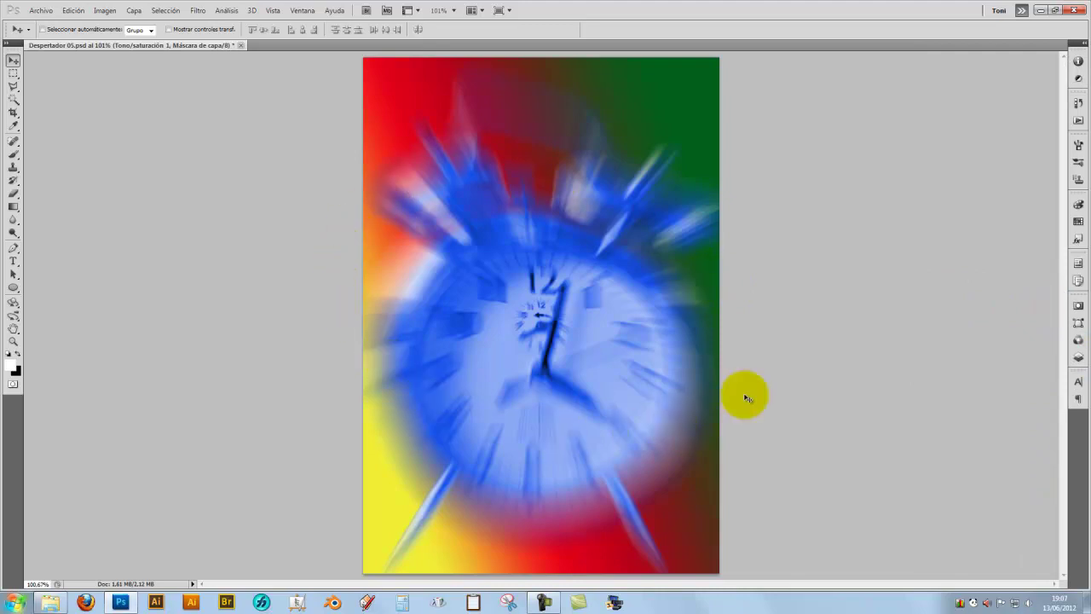